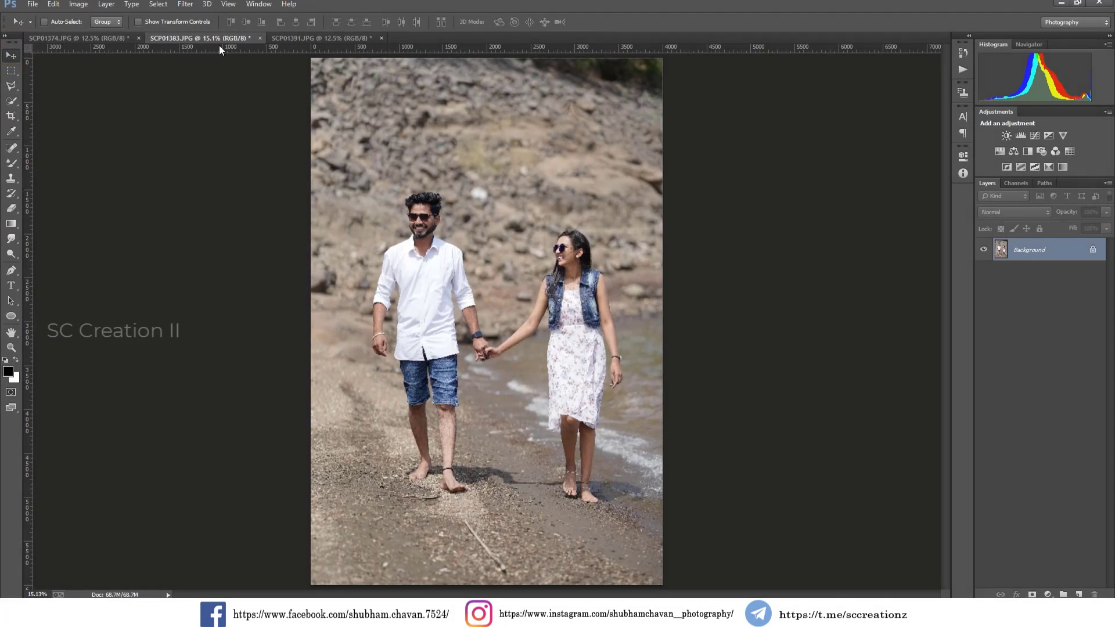
- Switch to the SCP01374.JPG photo, fit it on screen, and apply Levels 4 / 1.04 / 249
left_click(295, 38)
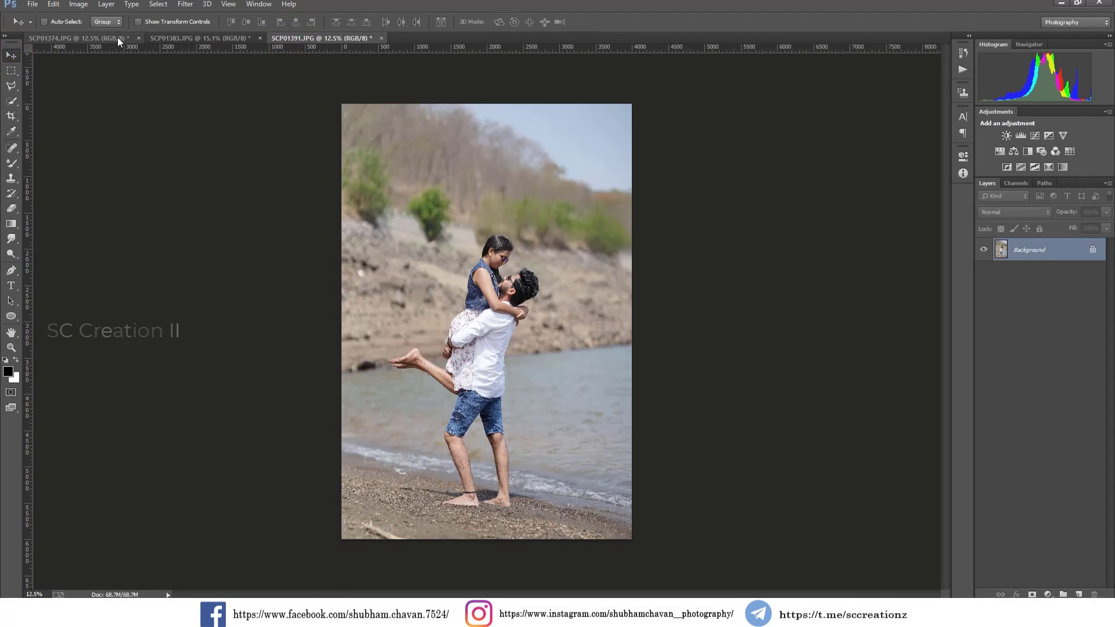
left_click(117, 39)
key("ctrl+0")
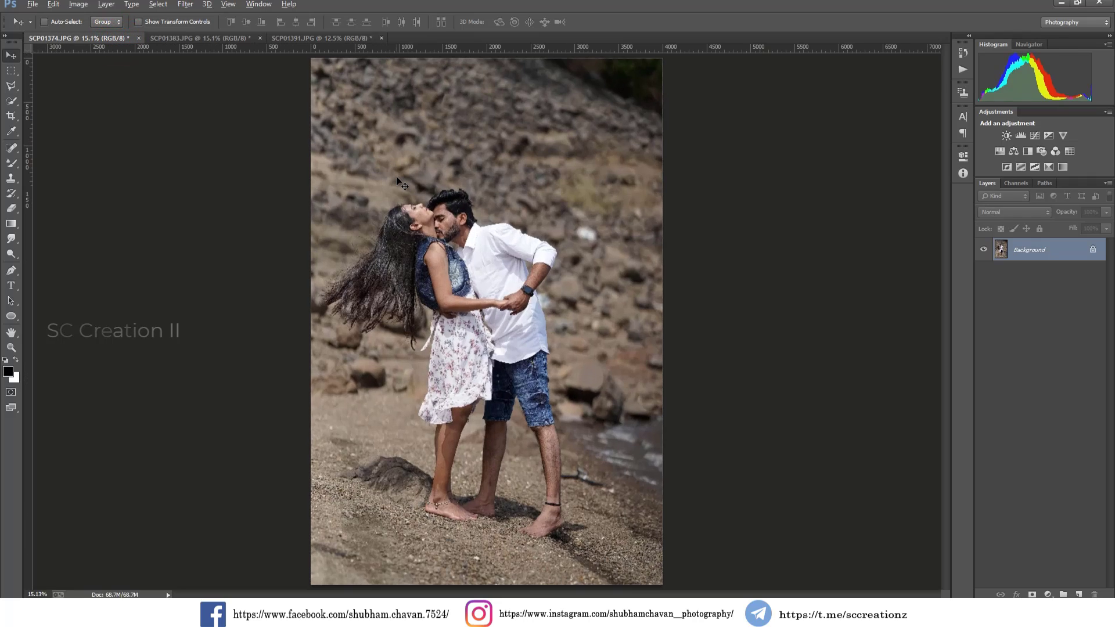
left_click(79, 5)
mouse_move(95, 33)
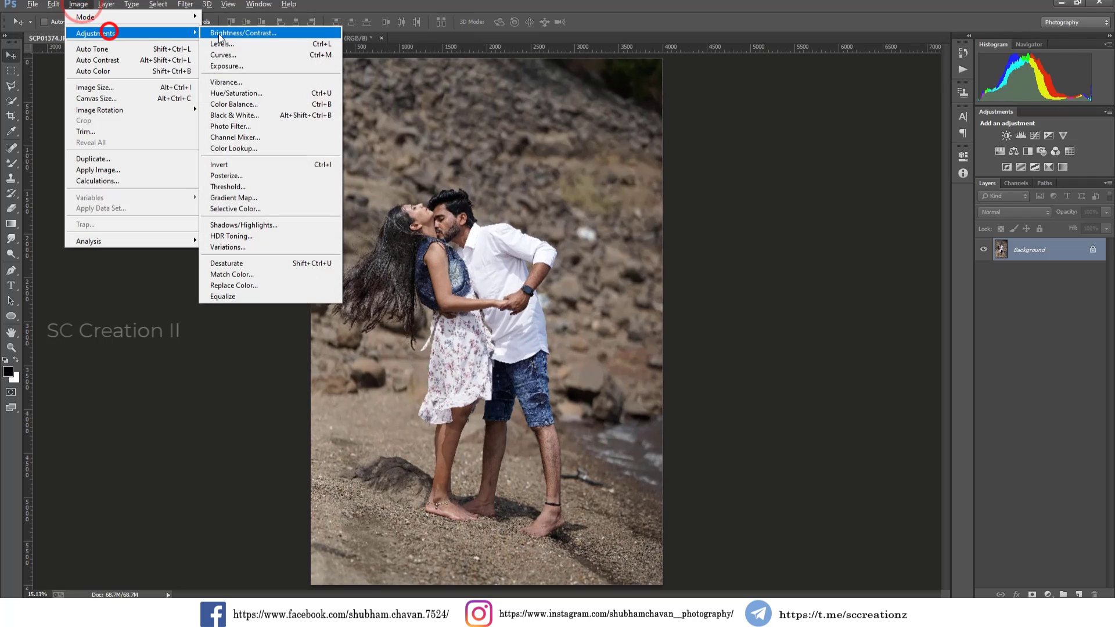
left_click(233, 44)
left_click_drag(1010, 298, 1006, 300)
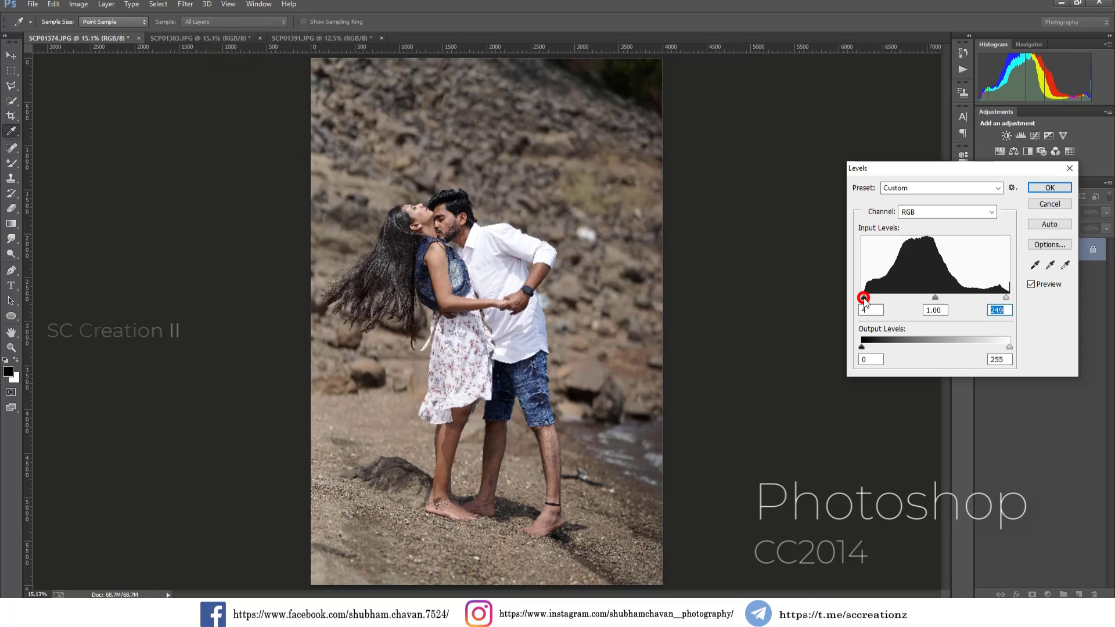
left_click_drag(862, 298, 864, 298)
left_click_drag(934, 298, 932, 298)
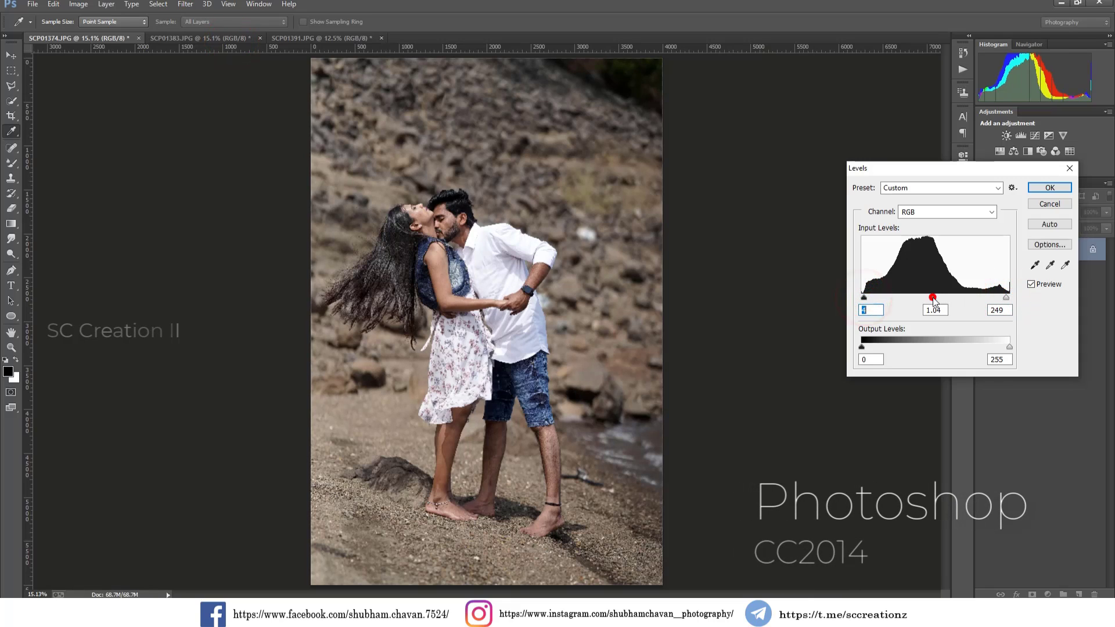
left_click(1050, 187)
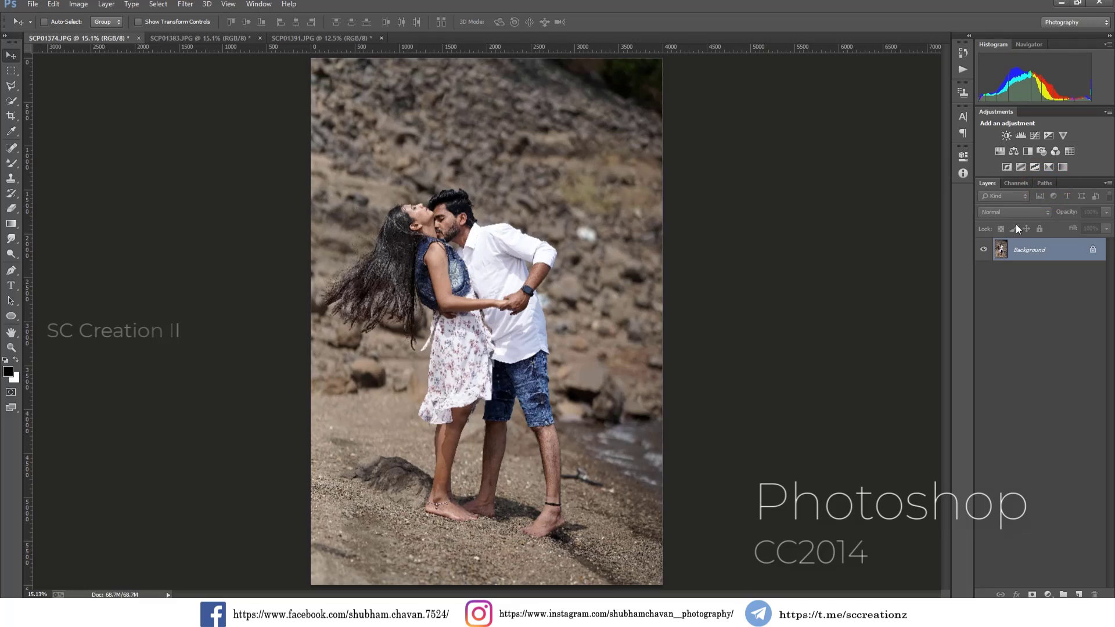
- Duplicate the Background layer as Background copy and zoom in on the rocks
right_click(1058, 254)
left_click(1020, 276)
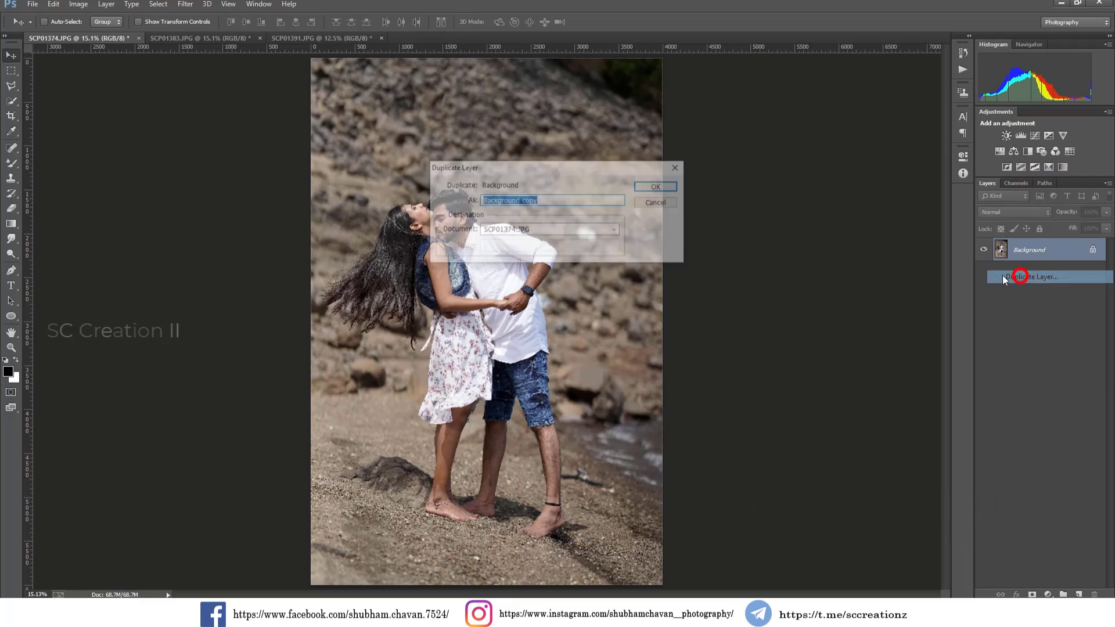
left_click(666, 194)
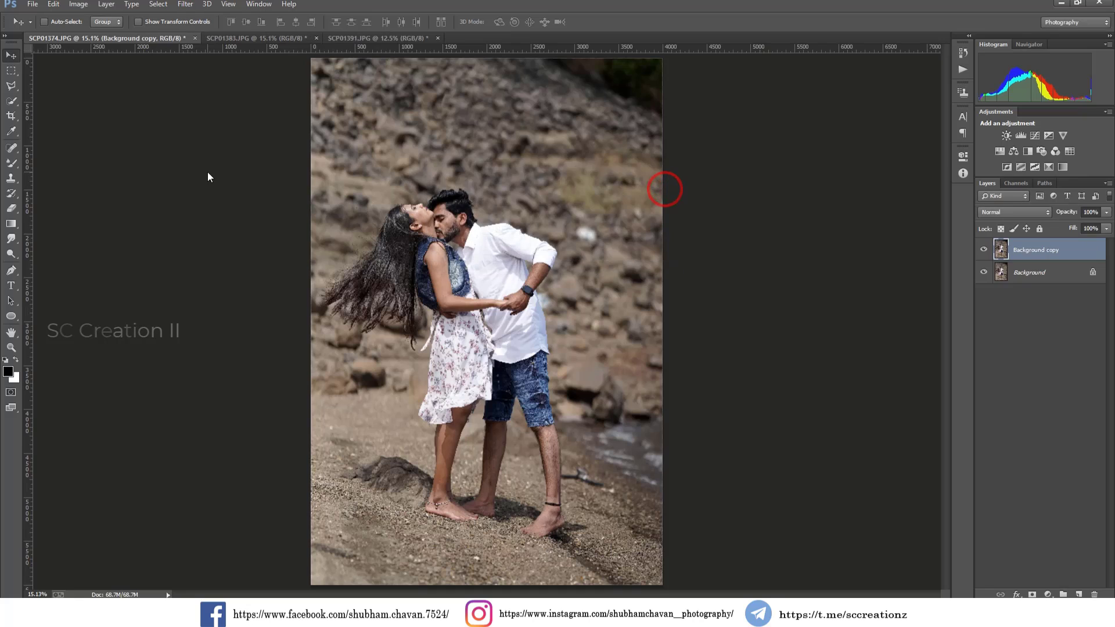
scroll(222, 169, "down", 1)
scroll(222, 175, "up", 1)
scroll(642, 169, "up", 1)
scroll(639, 171, "up", 6)
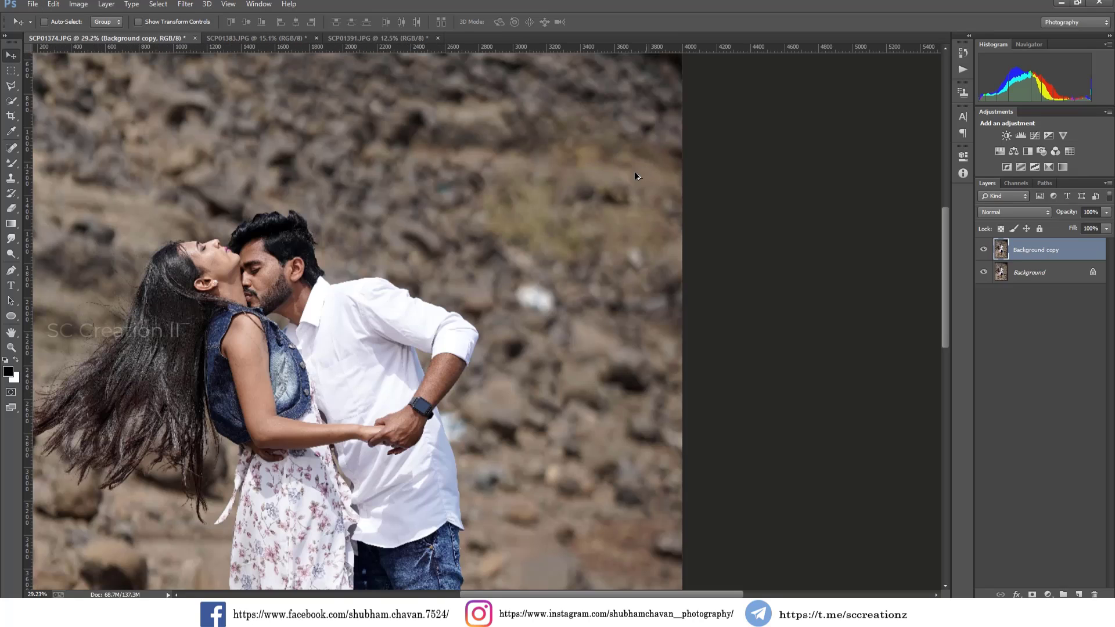
- Outline the white stone with the Polygonal Lasso, Content-Aware Fill it, then deselect
left_click(10, 86)
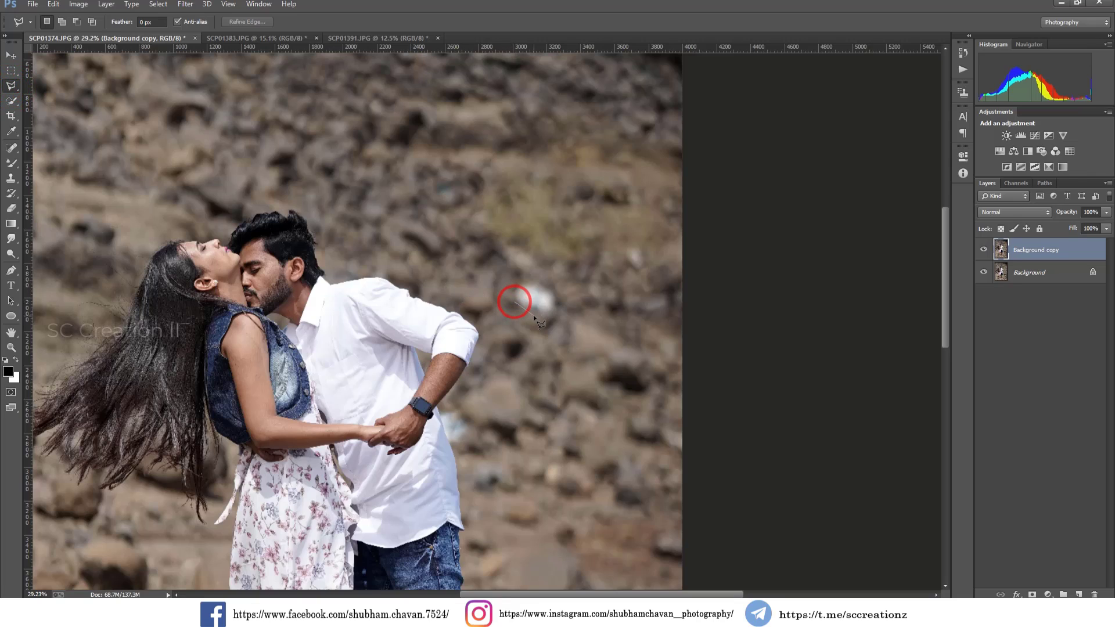
left_click(552, 318)
left_click(555, 297)
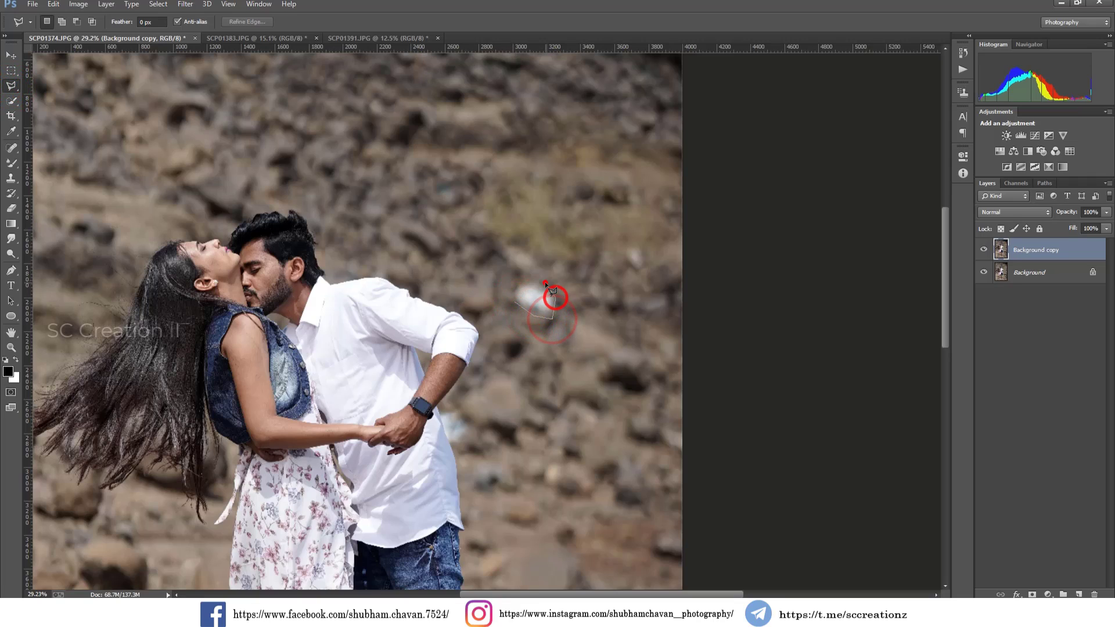
double_click(511, 280)
left_click(77, 5)
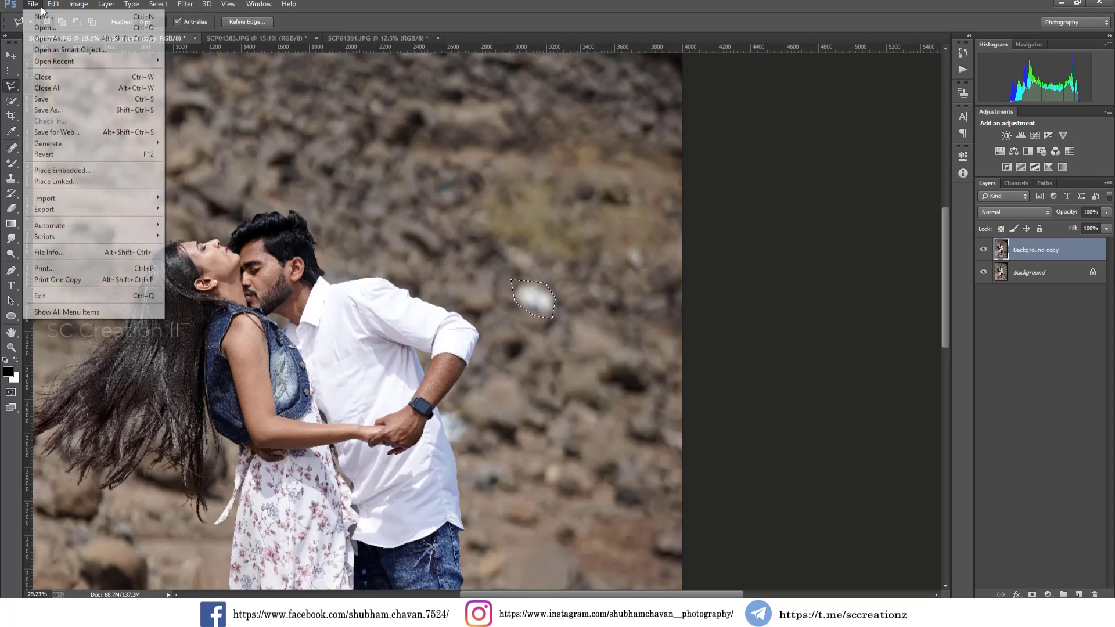
left_click(80, 168)
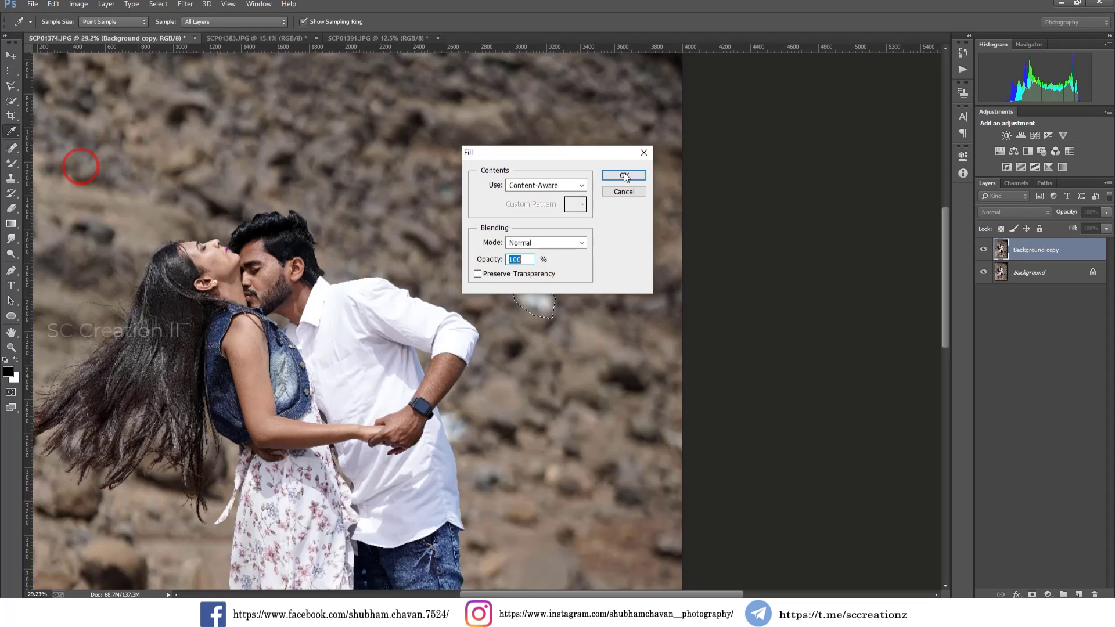
left_click(622, 169)
key("ctrl+d")
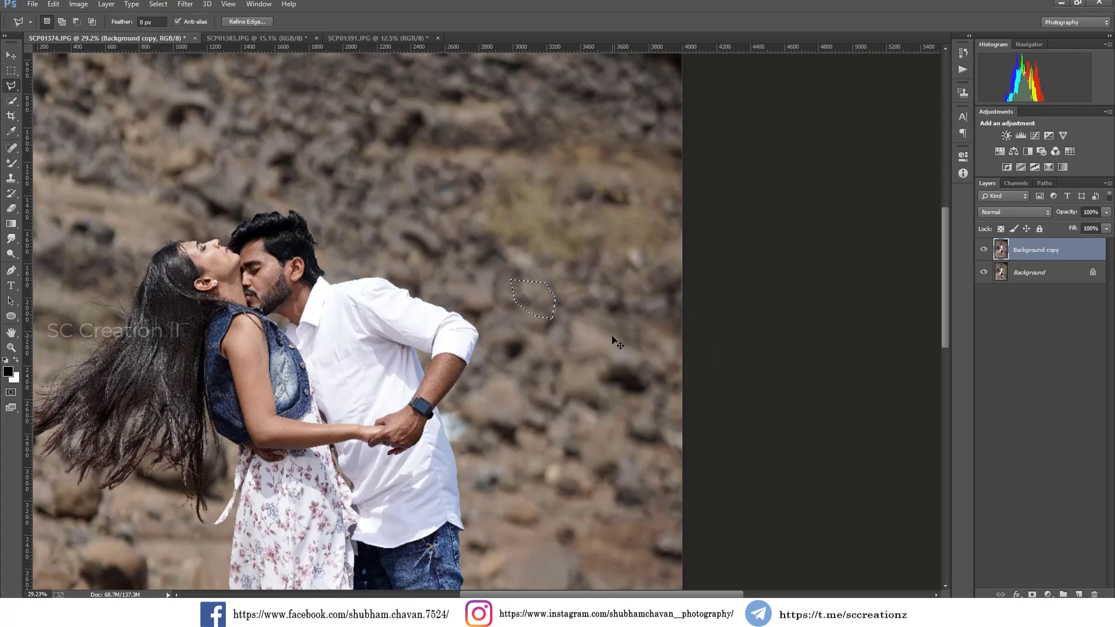
key("ctrl+0")
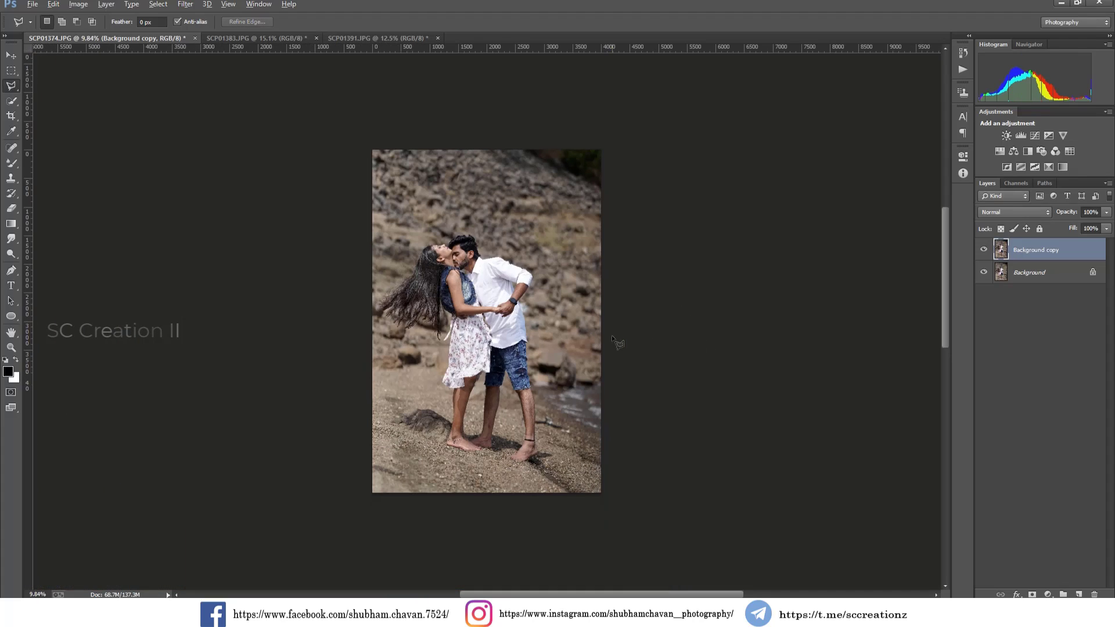
- Compare the retouched copy before and after, then merge it down into the Background
scroll(611, 336, "up", 1)
left_click(982, 253)
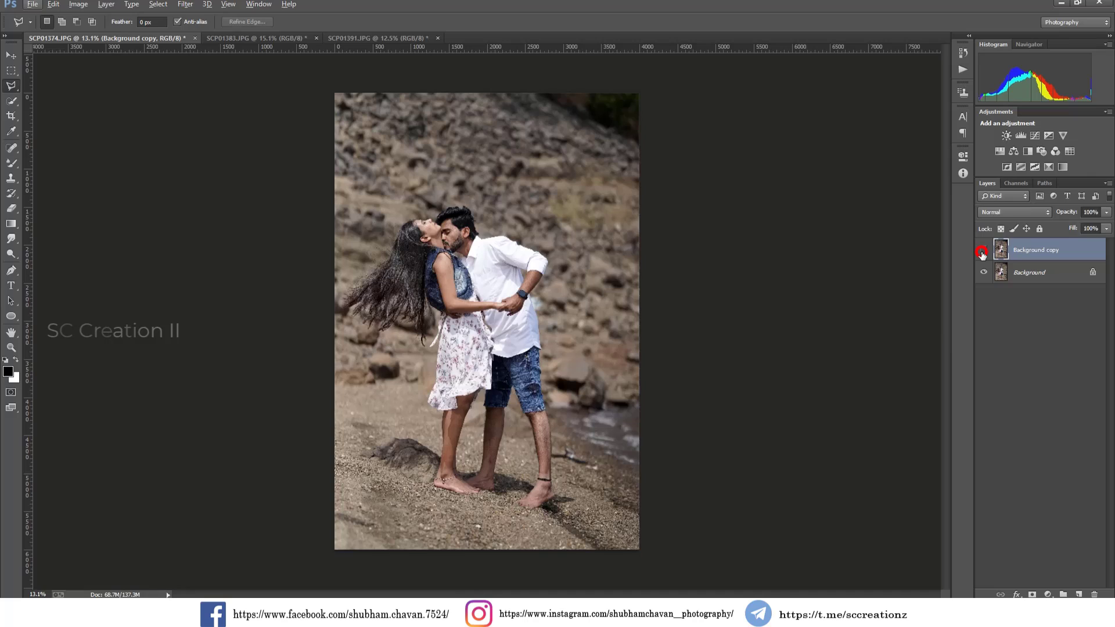
right_click(1034, 256)
left_click(919, 413)
- Duplicate the merged Background layer and open the copy in the Camera Raw Filter
right_click(1014, 254)
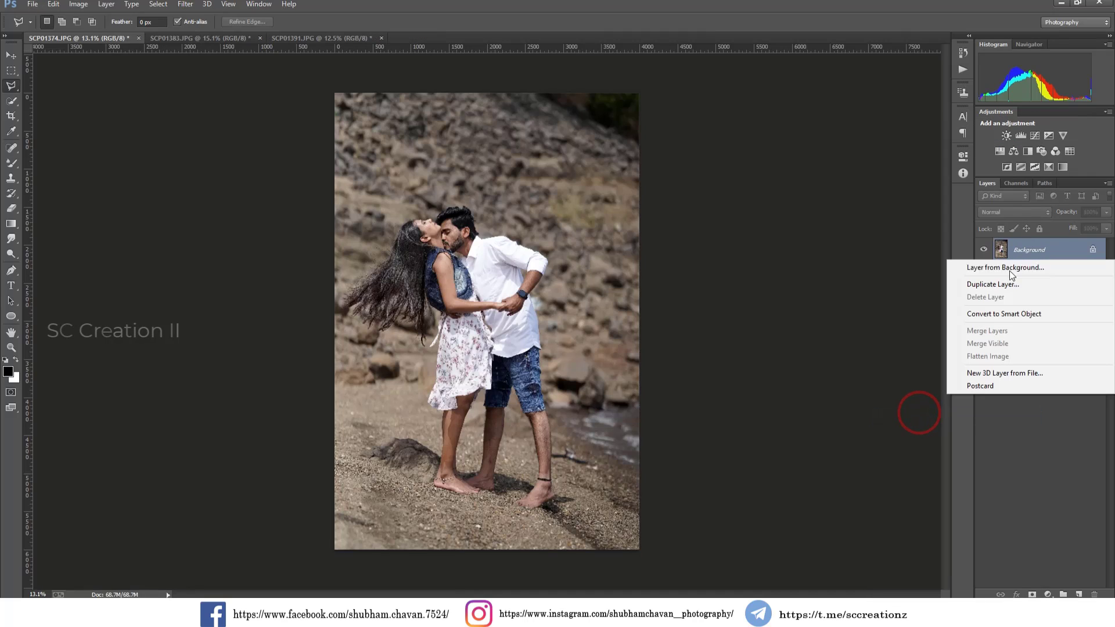
left_click(981, 283)
left_click(658, 189)
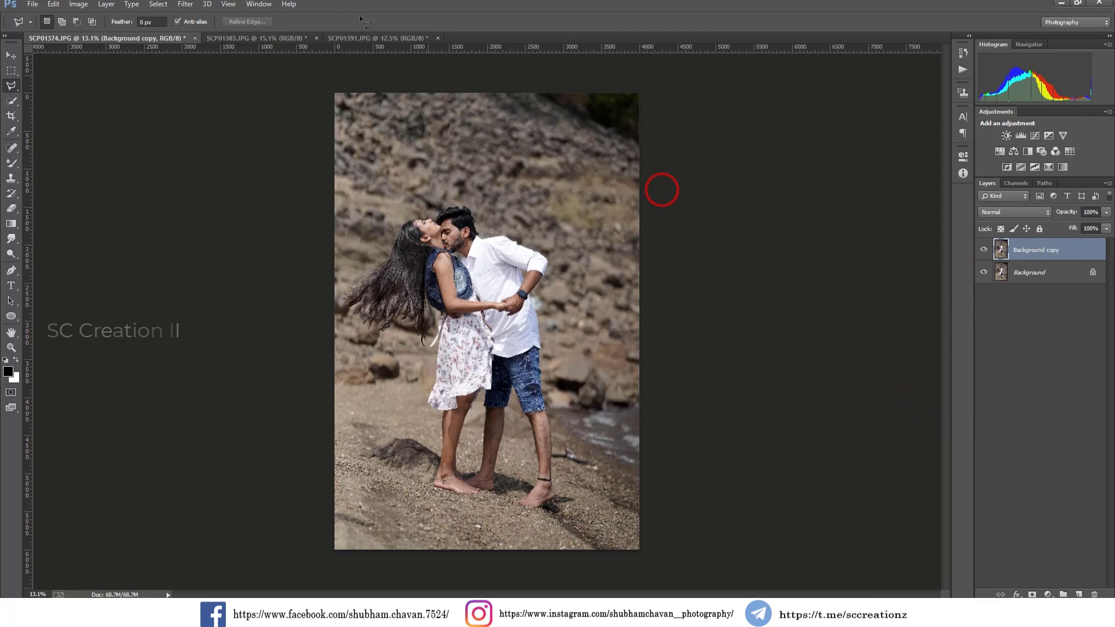
left_click(185, 4)
left_click(223, 71)
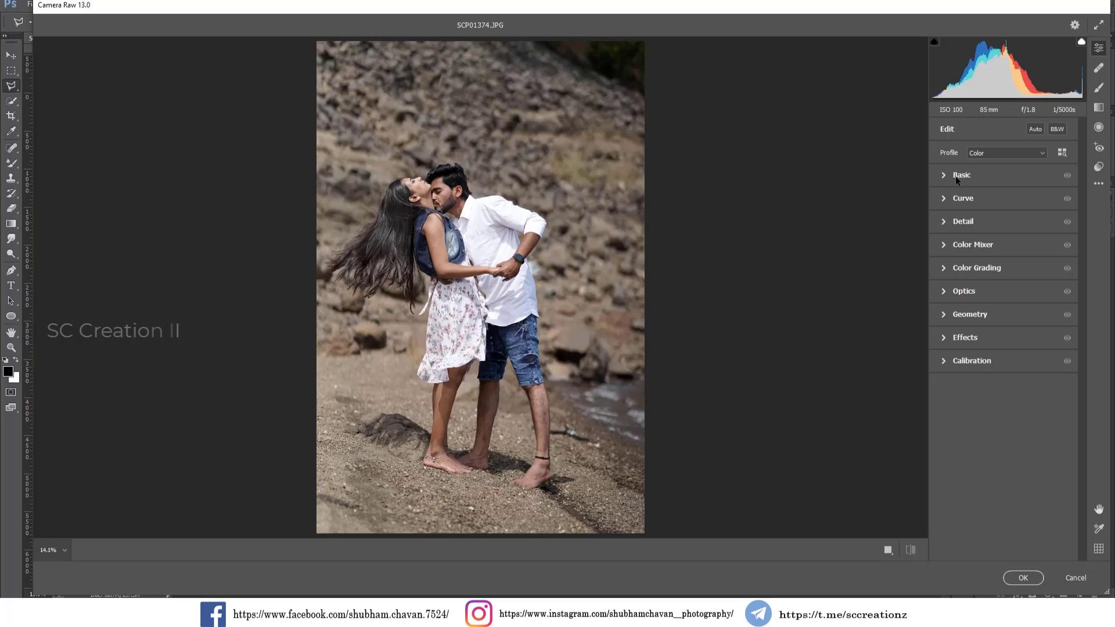
- In Basic, set Temperature +5, Tint -3, Contrast -23 and Highlights -58
left_click(958, 177)
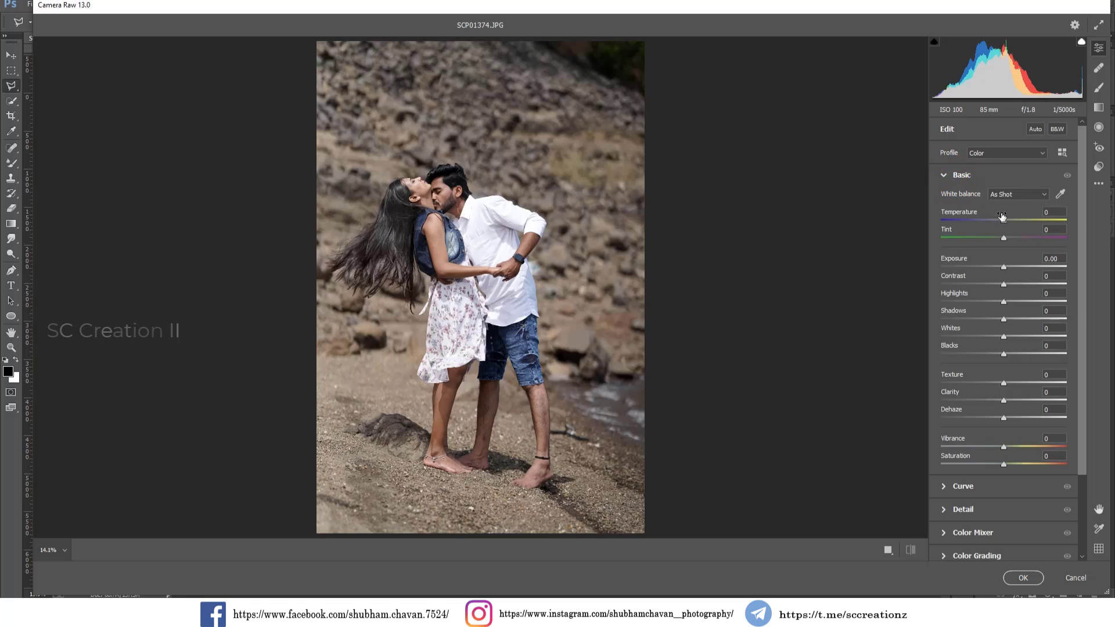
left_click_drag(1004, 221, 1007, 221)
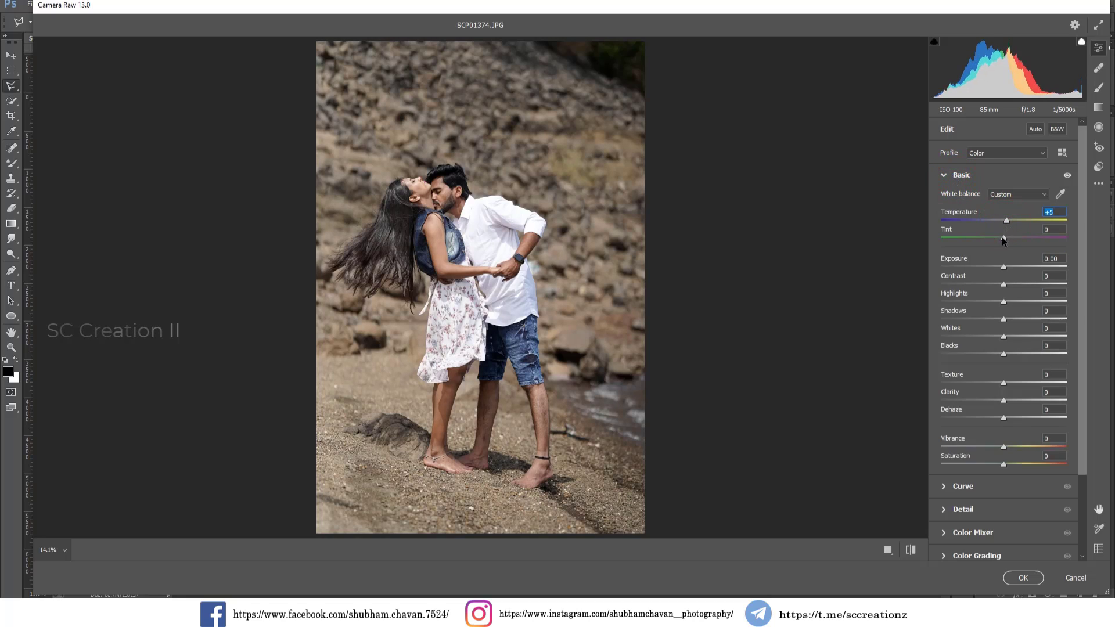
left_click_drag(1004, 239, 1001, 239)
left_click_drag(1002, 285, 986, 285)
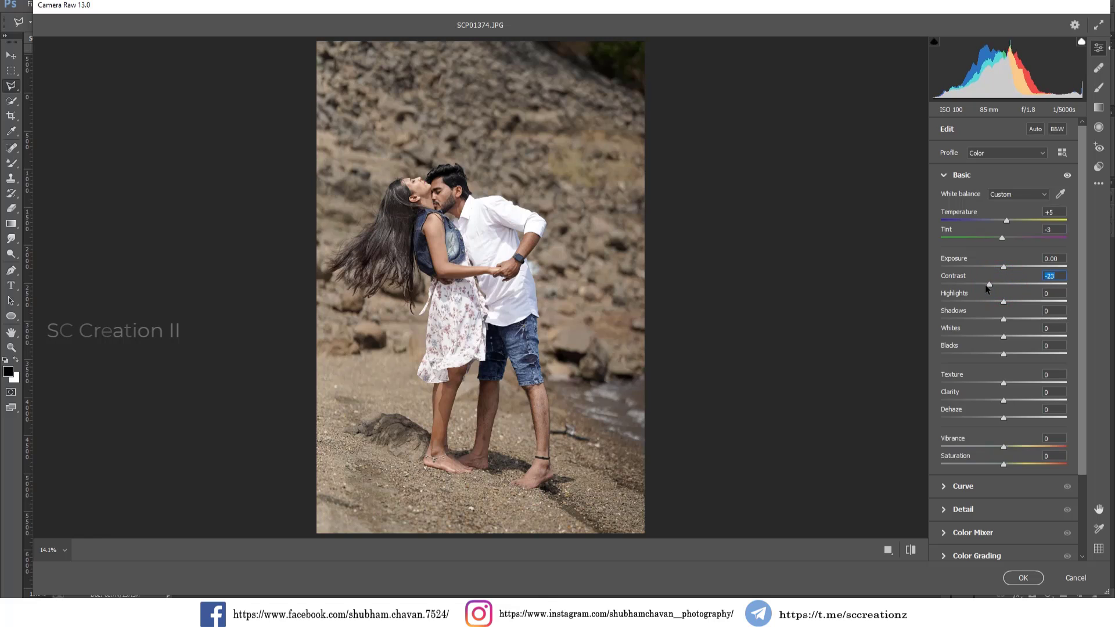
mouse_move(1003, 302)
left_mouse_down()
mouse_move(964, 302)
mouse_move(1012, 322)
left_mouse_up()
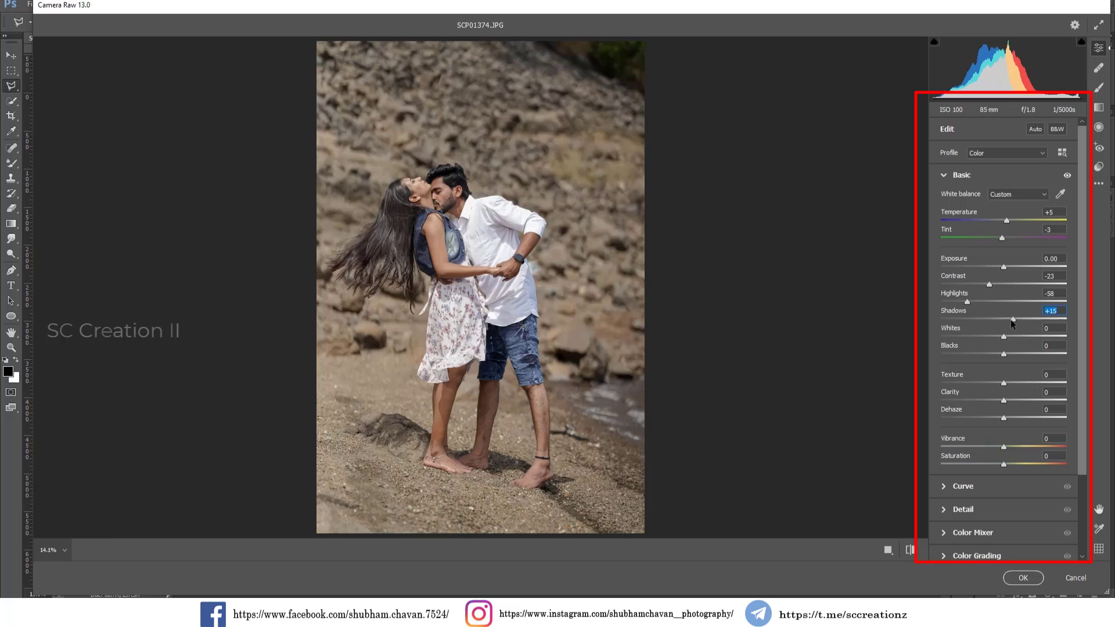
- Set Whites -15, Blacks -41, Clarity +10, Dehaze +5 and Vibrance -6
left_click_drag(1002, 335, 993, 336)
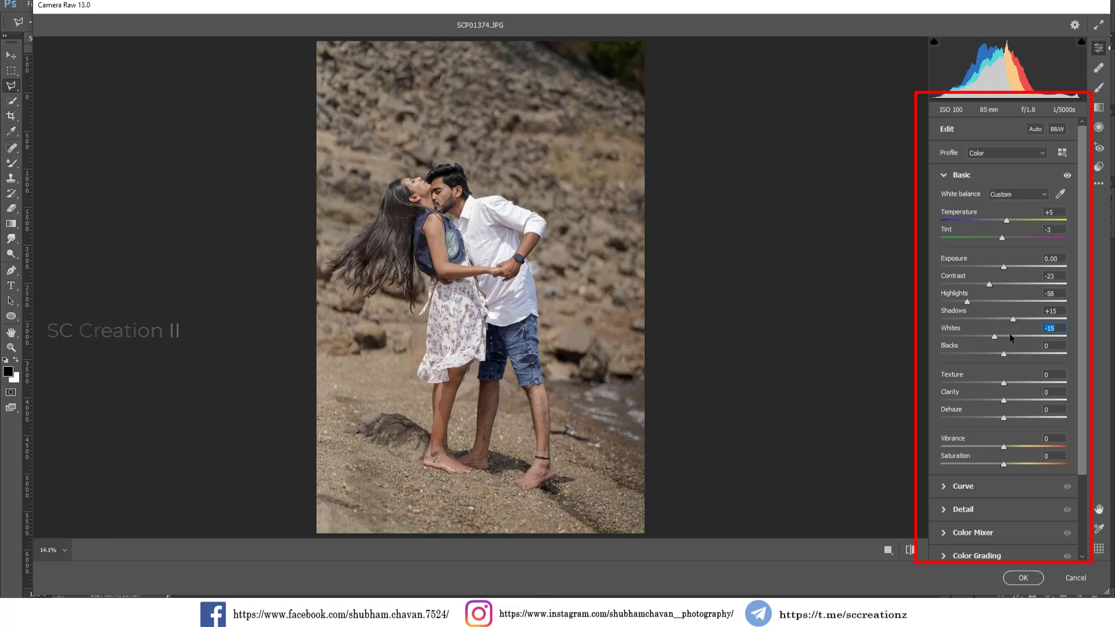
left_click_drag(996, 354, 978, 356)
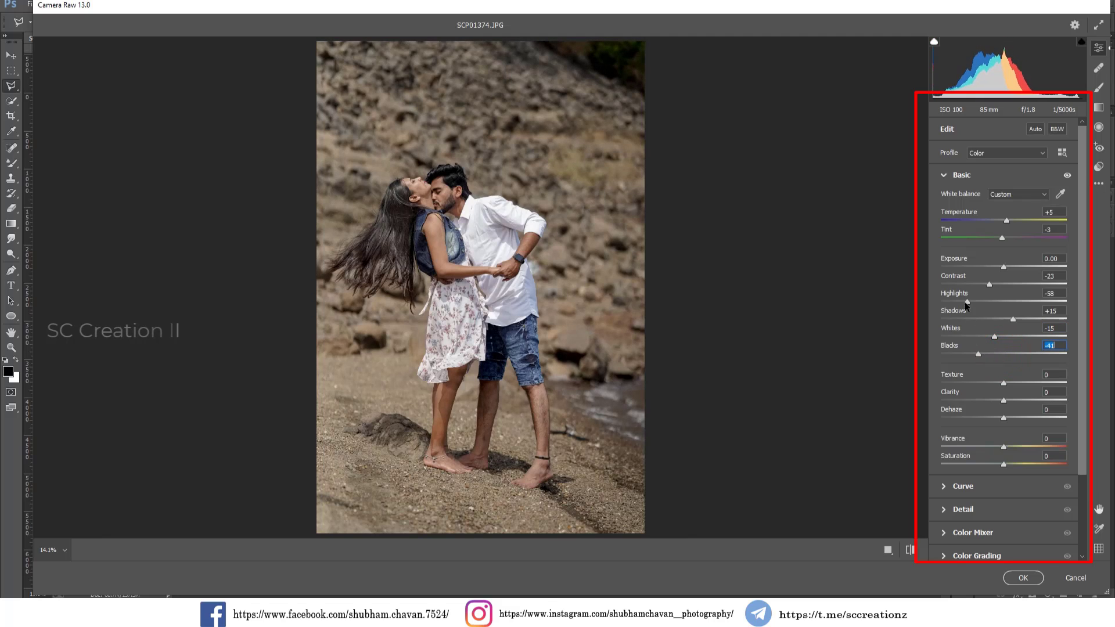
left_click_drag(1003, 400, 1010, 401)
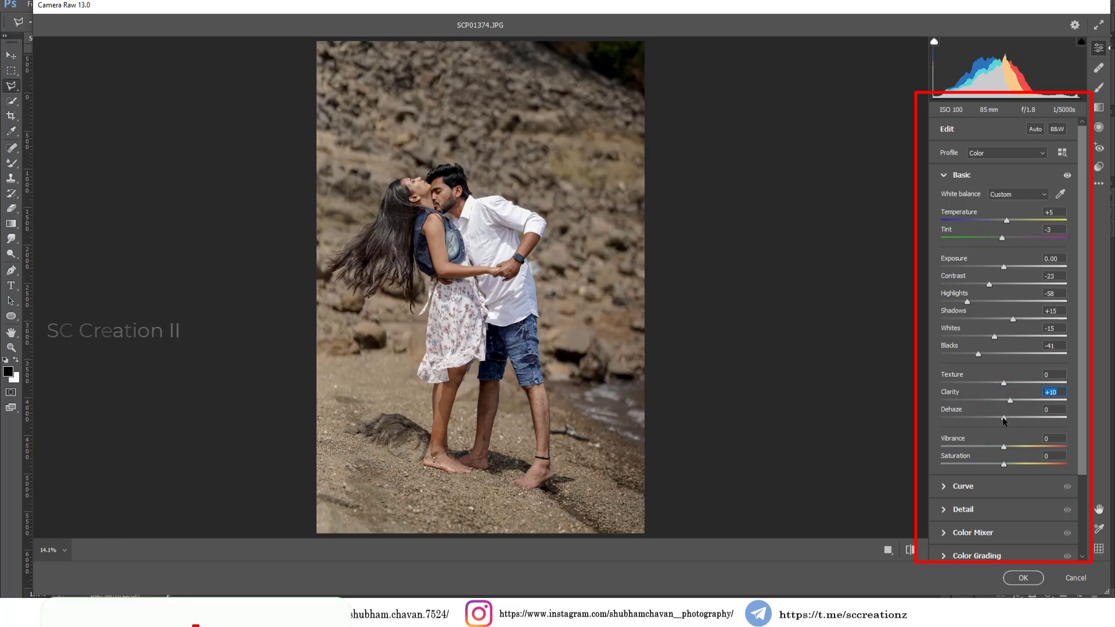
mouse_move(1004, 418)
left_mouse_down()
mouse_move(993, 419)
mouse_move(1007, 420)
left_mouse_up()
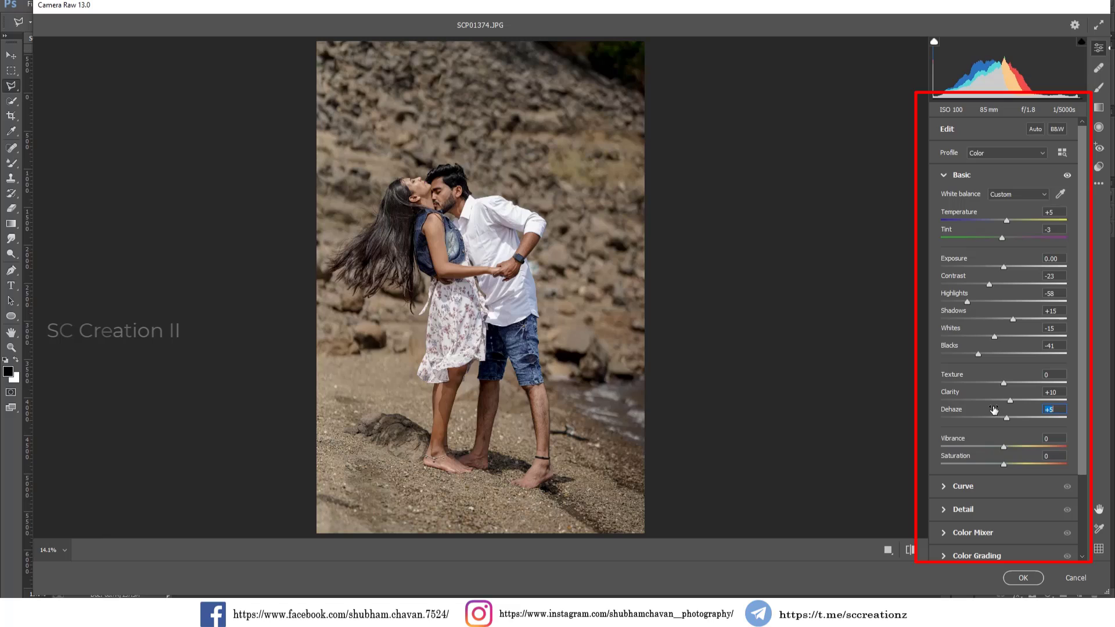
left_click_drag(1002, 447, 1000, 449)
left_click(991, 193)
- Build a Point Curve with shadow point at about 62→68 and highlight point at 192→194
left_click(954, 176)
left_click(946, 200)
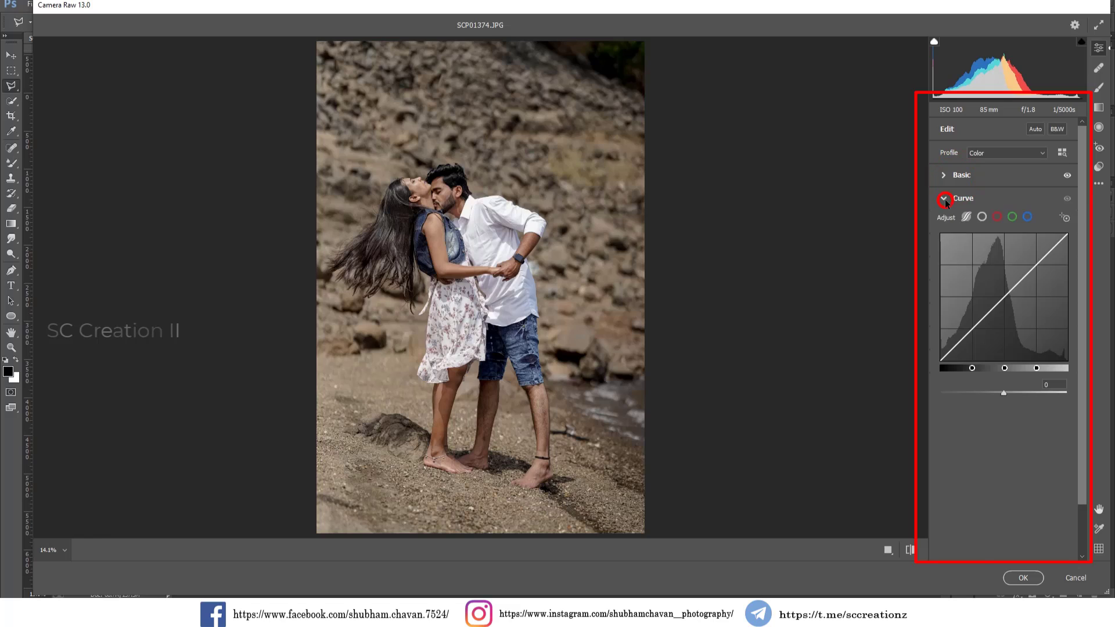
left_click_drag(942, 360, 941, 360)
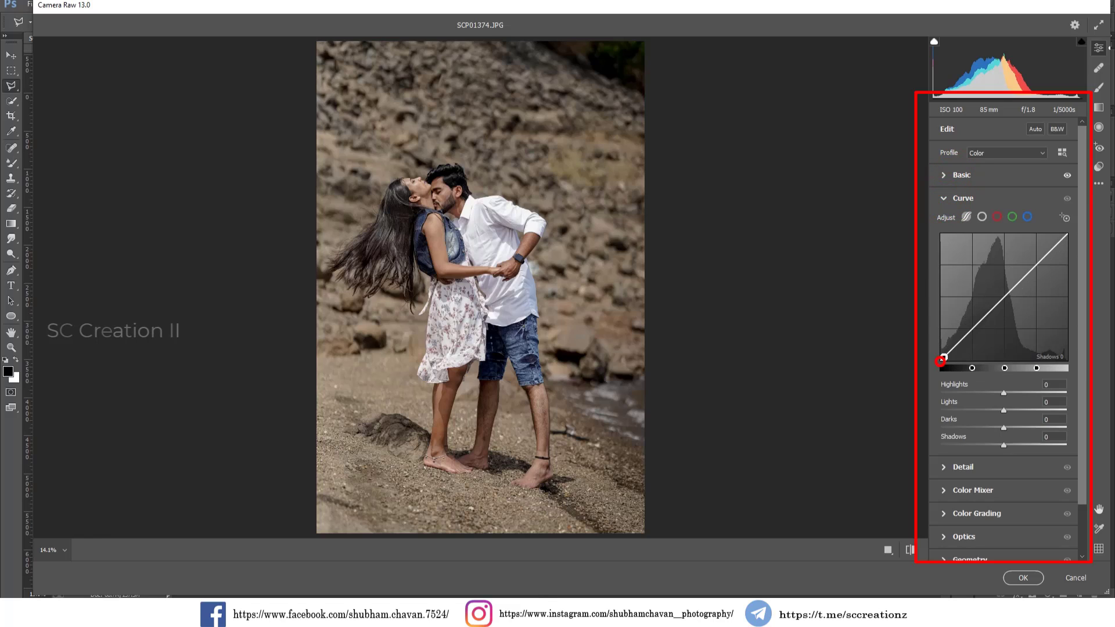
left_click(982, 217)
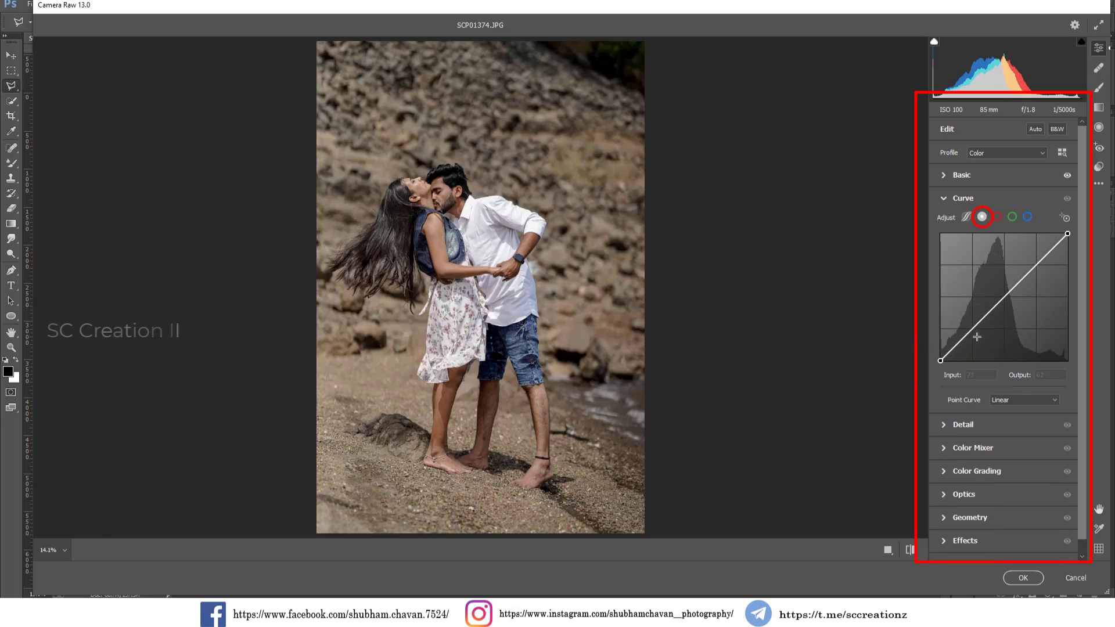
left_click(973, 330)
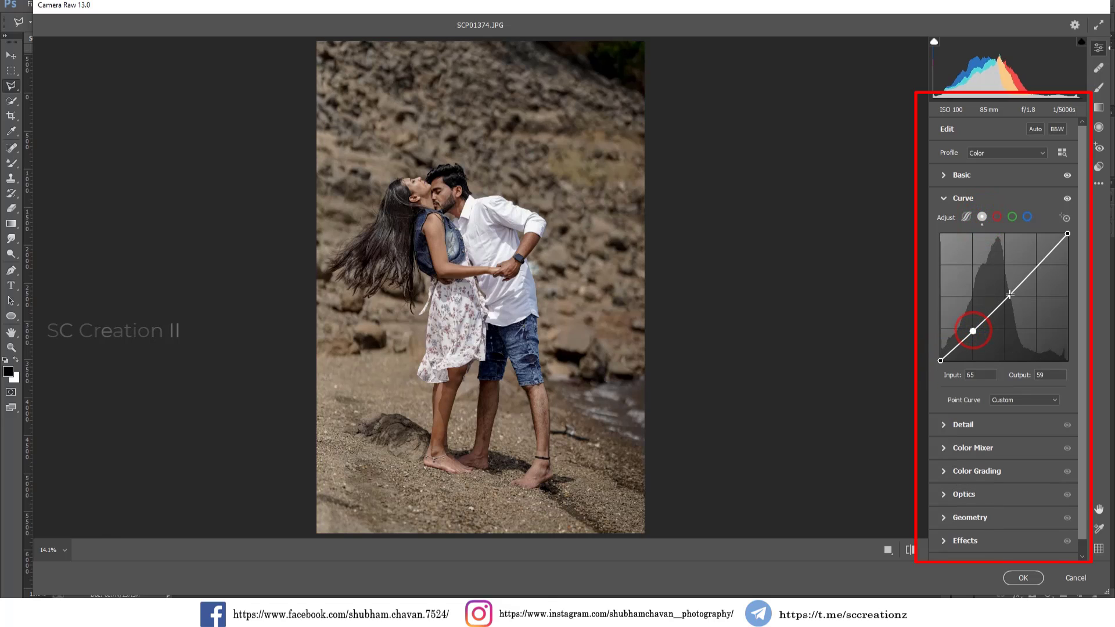
left_click(1039, 265)
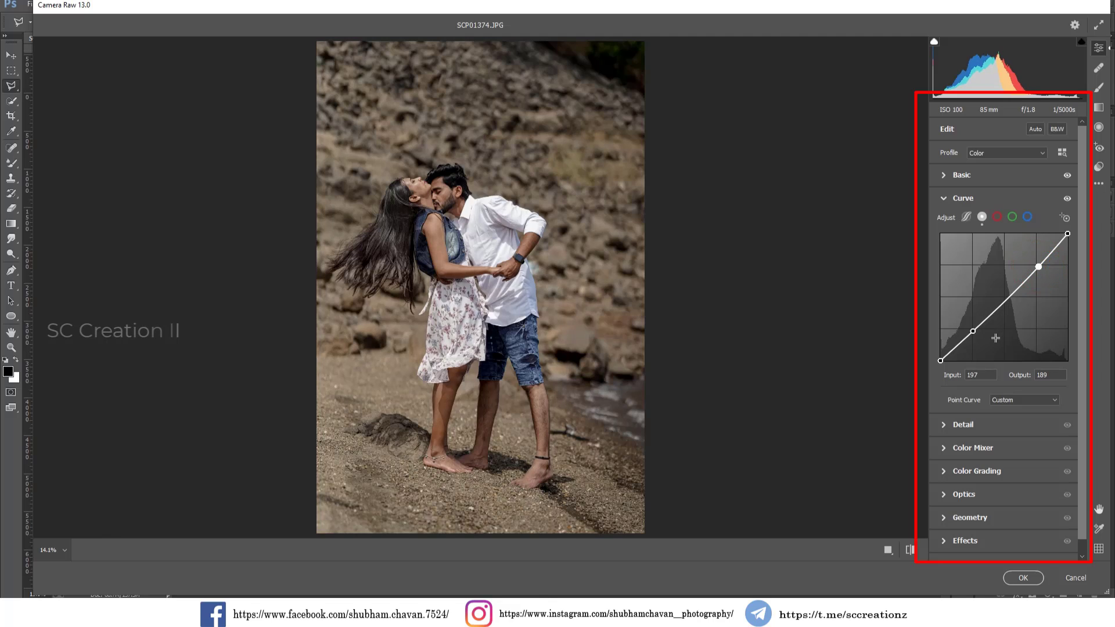
left_click_drag(976, 333, 971, 326)
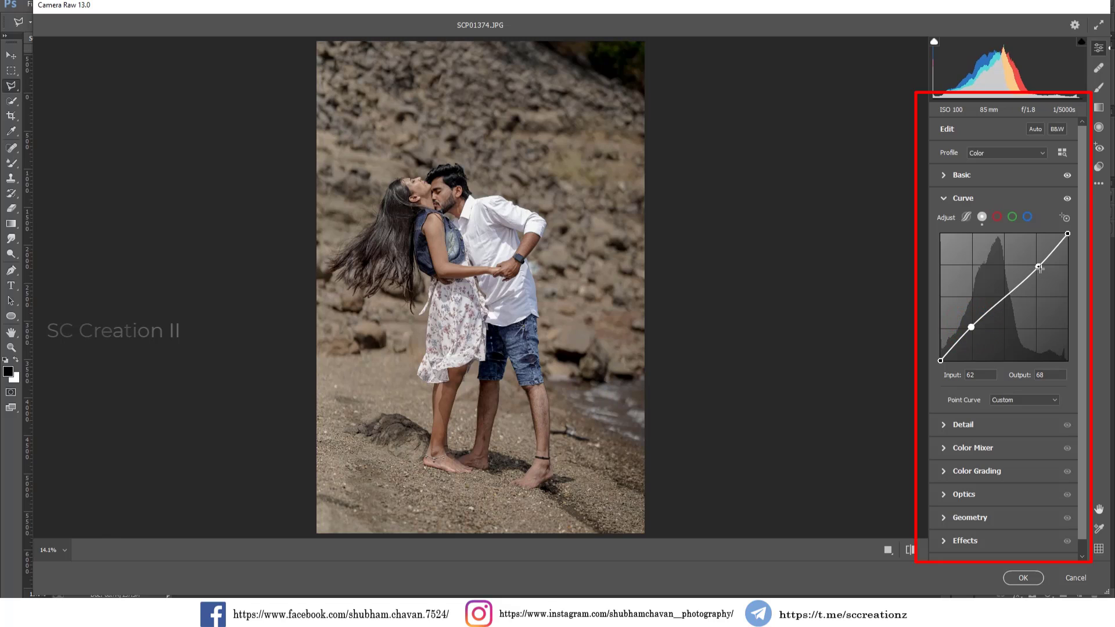
left_click_drag(1040, 267, 1037, 264)
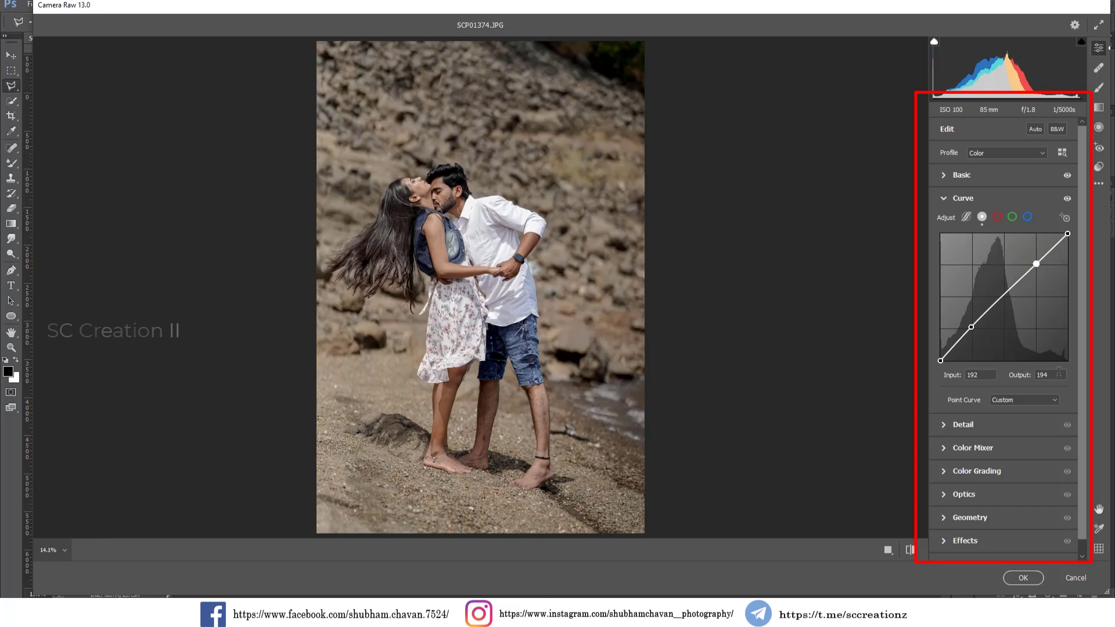
left_click(951, 199)
- Set Detail Sharpening to 31, Noise Reduction to 31 and Color Noise Reduction to 15
left_click(949, 222)
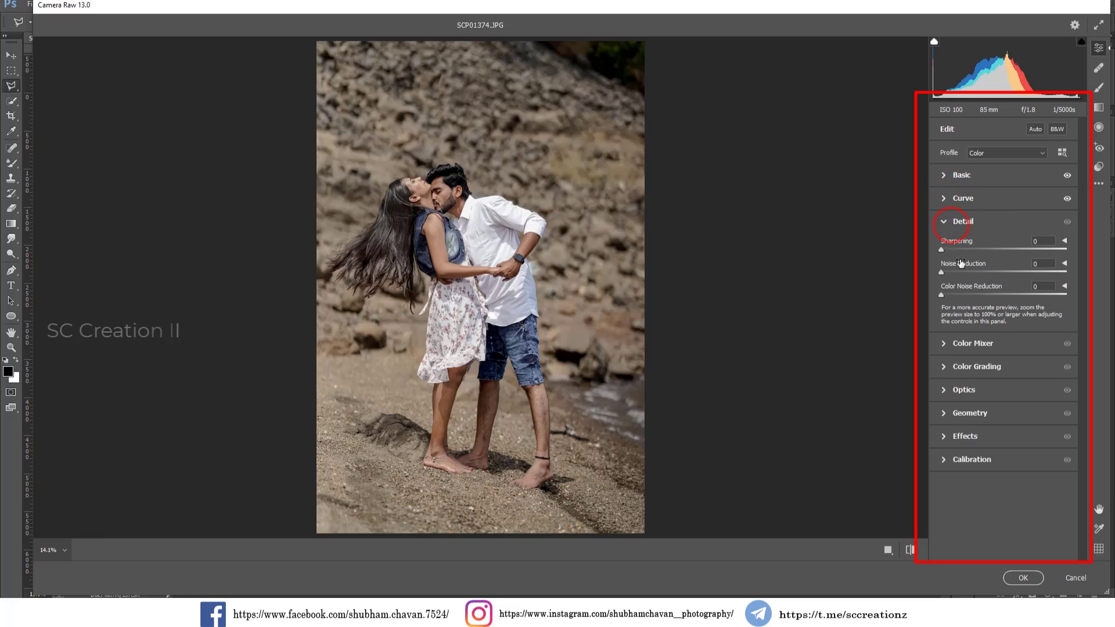
left_click_drag(968, 254, 974, 251)
left_click(437, 204)
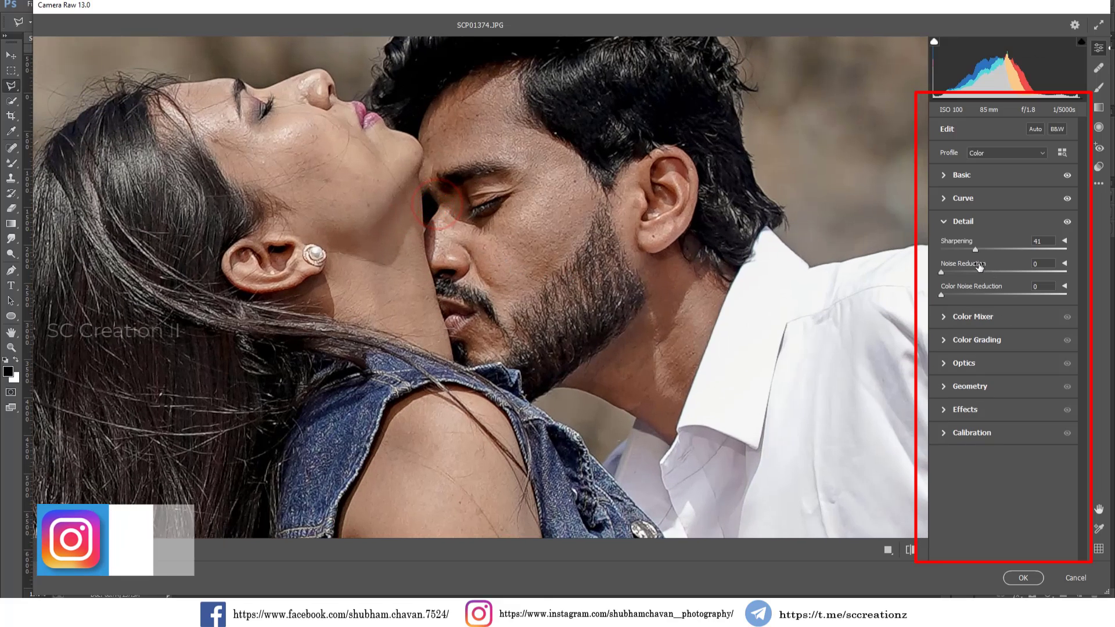
mouse_move(970, 248)
left_mouse_down()
mouse_move(942, 250)
mouse_move(968, 251)
left_mouse_up()
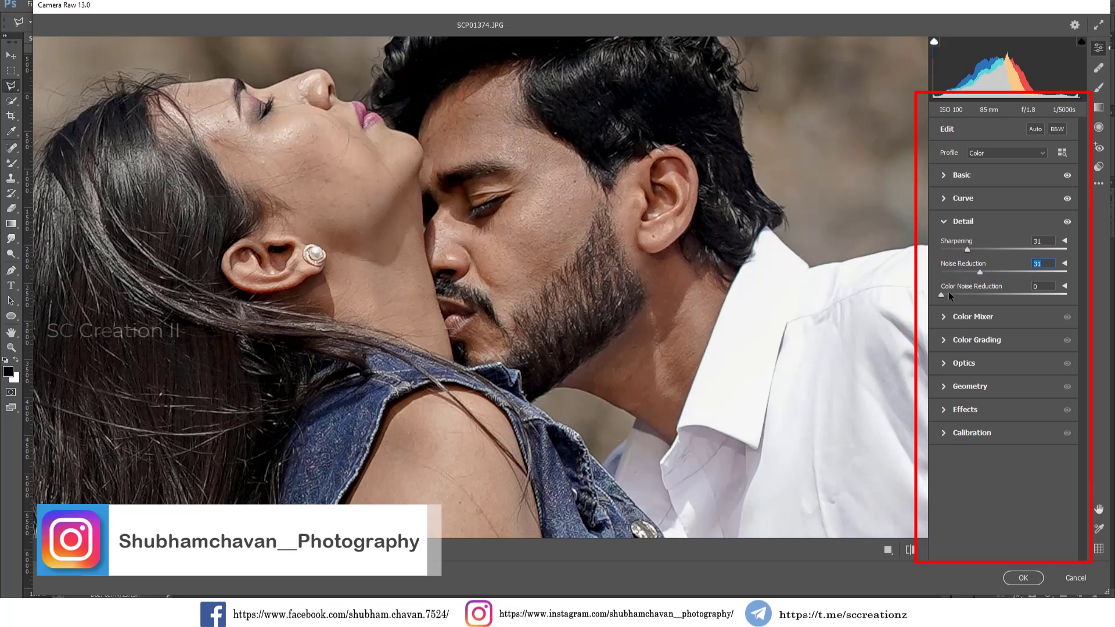
left_click_drag(949, 293, 961, 293)
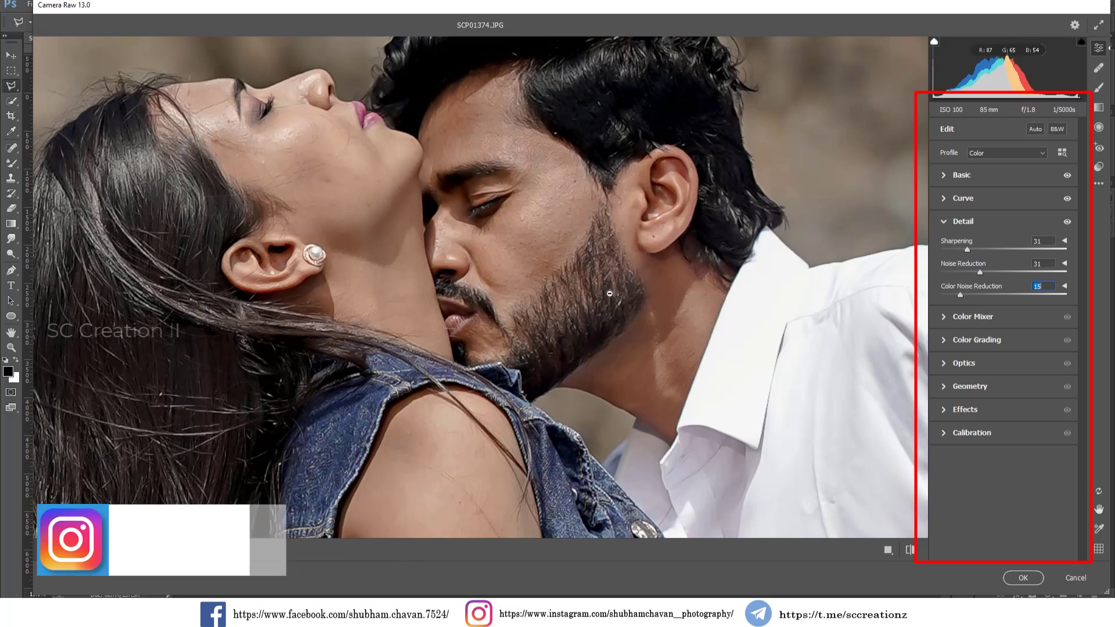
left_click(534, 276)
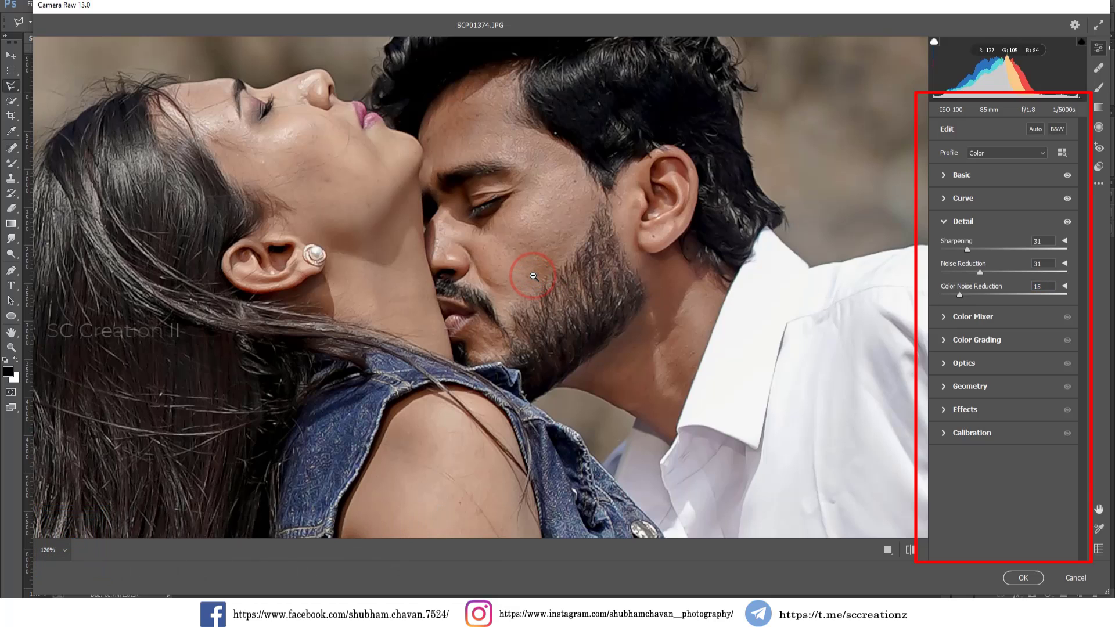
left_click(533, 277)
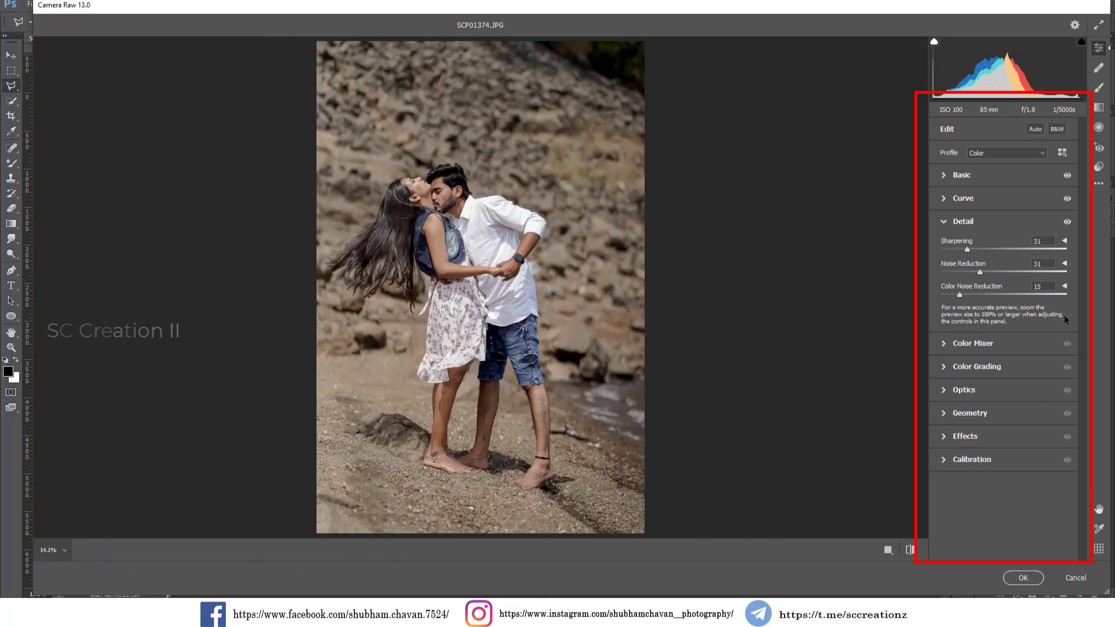
left_click(958, 223)
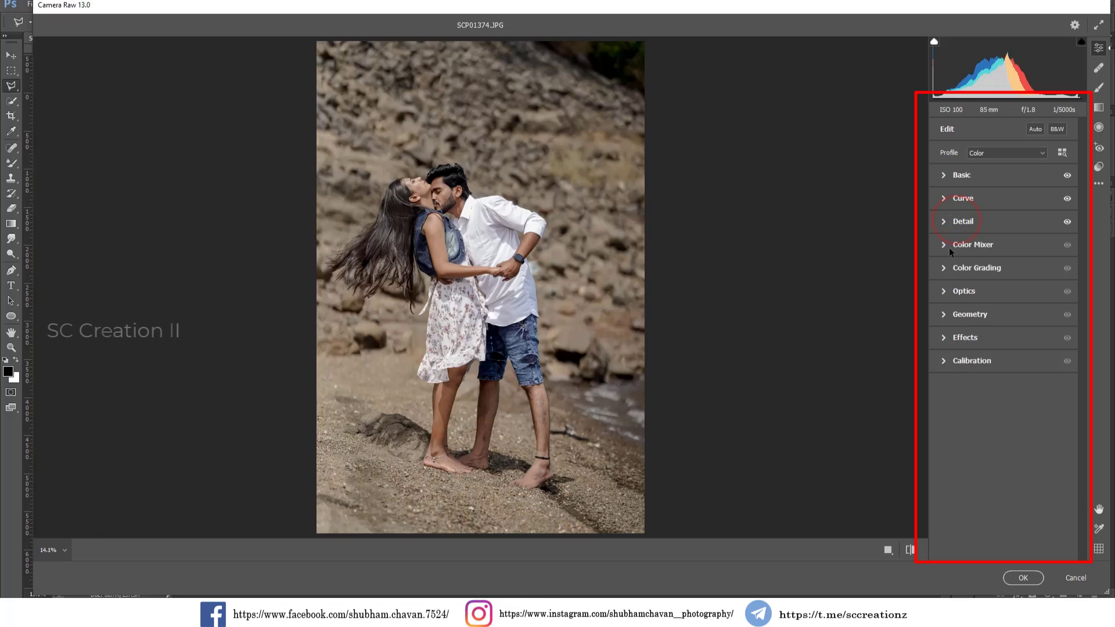
- In Color Mixer, shift the red hue to +6 and the aqua hue to -8
left_click(949, 247)
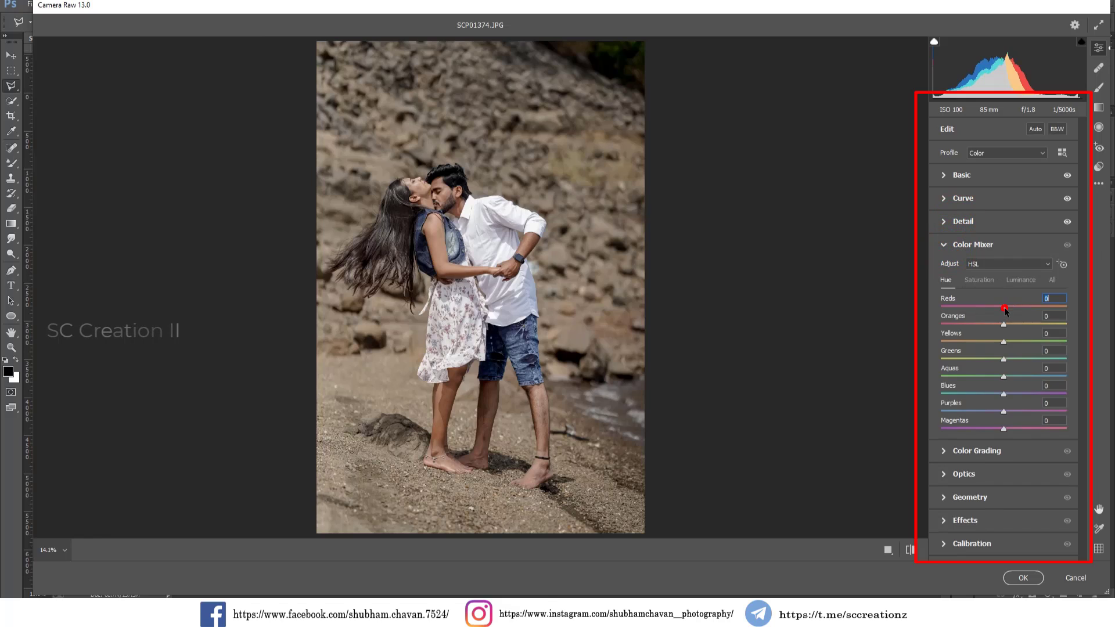
left_click_drag(1005, 308, 985, 320)
left_click_drag(1004, 377, 986, 397)
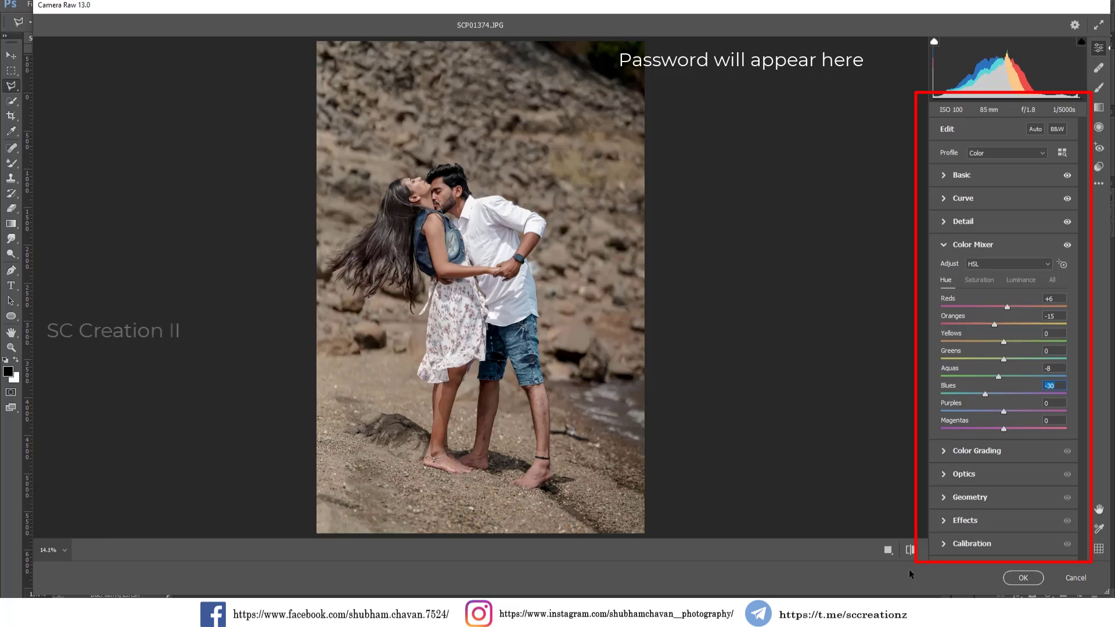
- Lower orange, yellow and aqua saturation, set blues +25 and purples -73
left_click(987, 281)
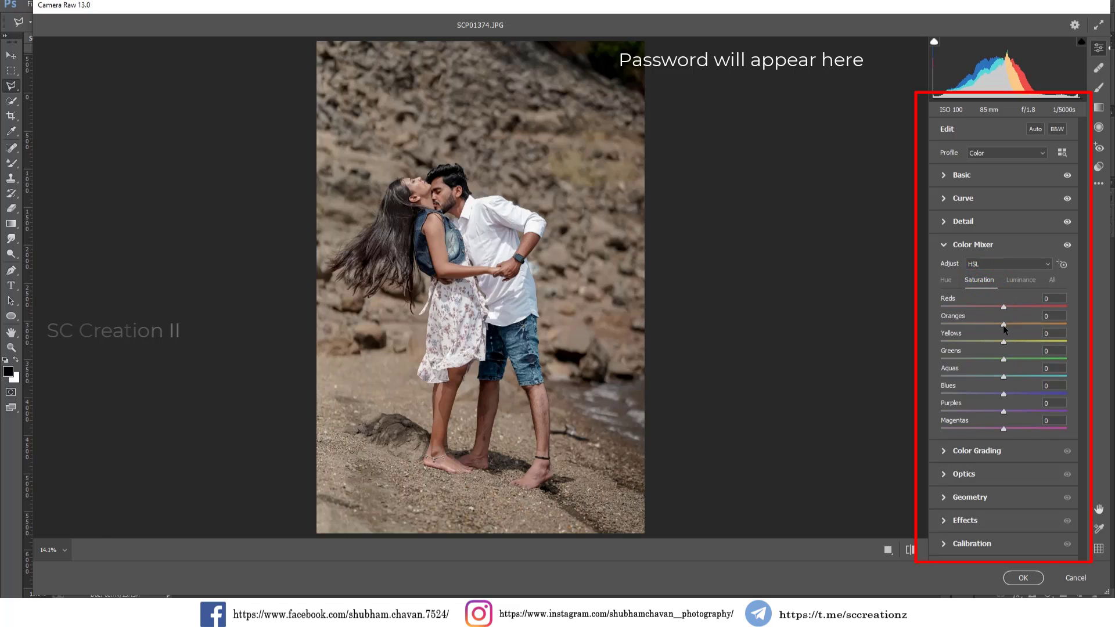
left_click(1003, 325)
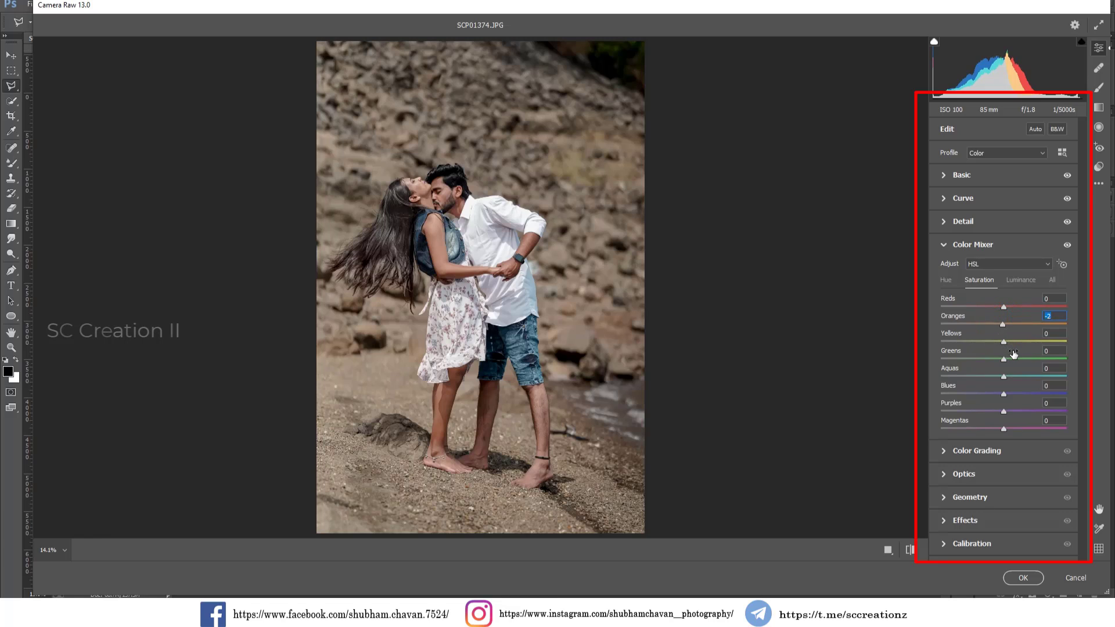
mouse_move(1003, 341)
left_mouse_down()
mouse_move(945, 341)
mouse_move(978, 358)
left_mouse_up()
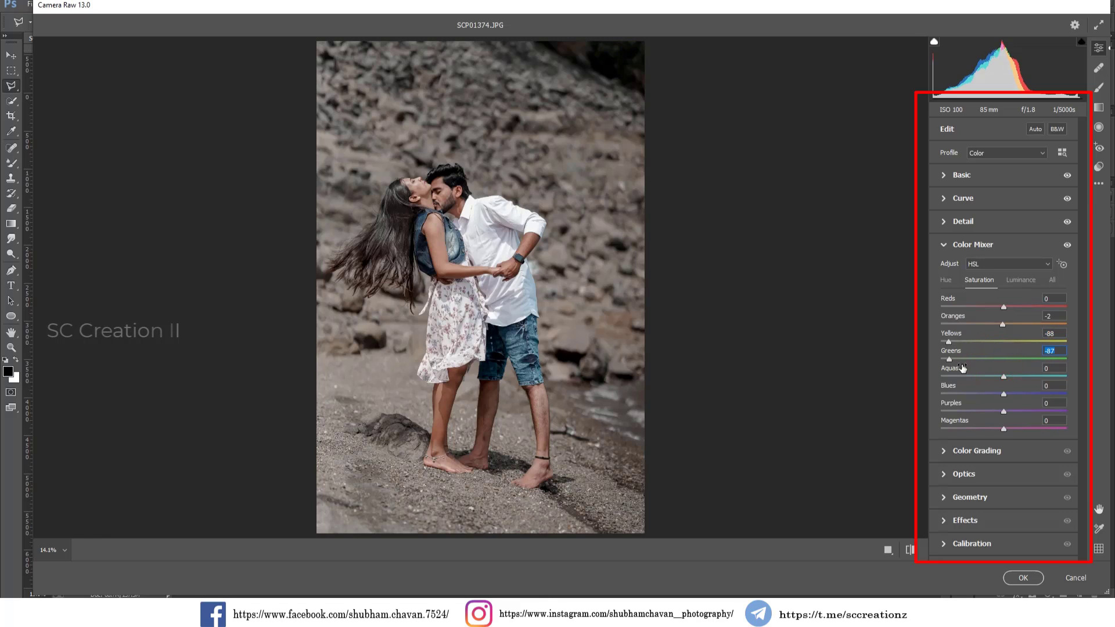
left_click_drag(1003, 377, 997, 379)
left_click_drag(1026, 393, 1018, 395)
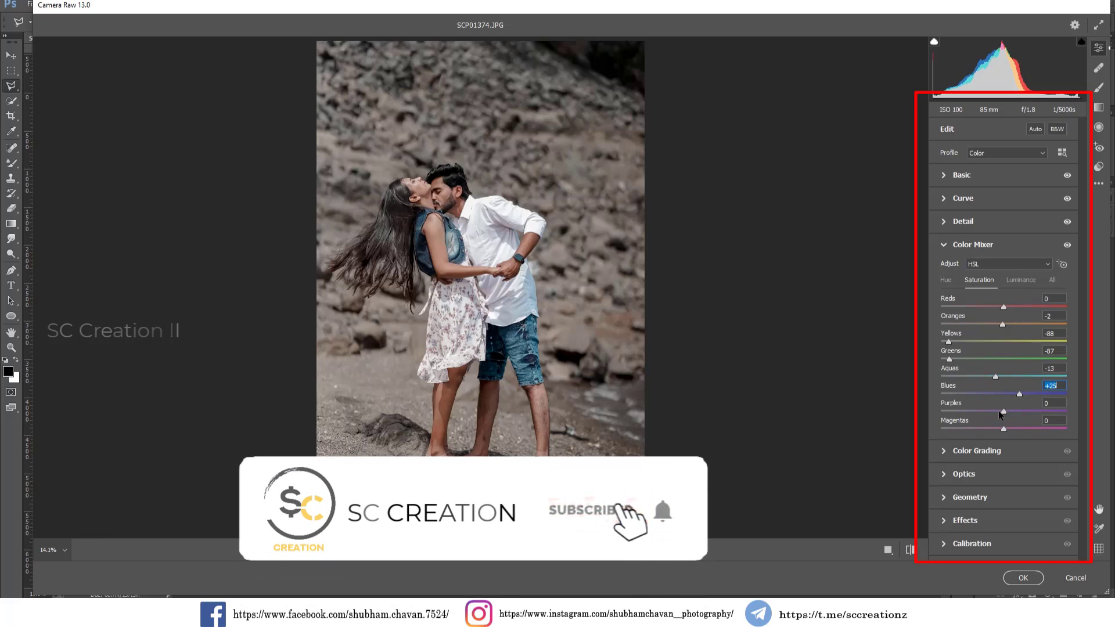
mouse_move(1004, 412)
left_mouse_down()
mouse_move(958, 412)
mouse_move(941, 429)
left_mouse_up()
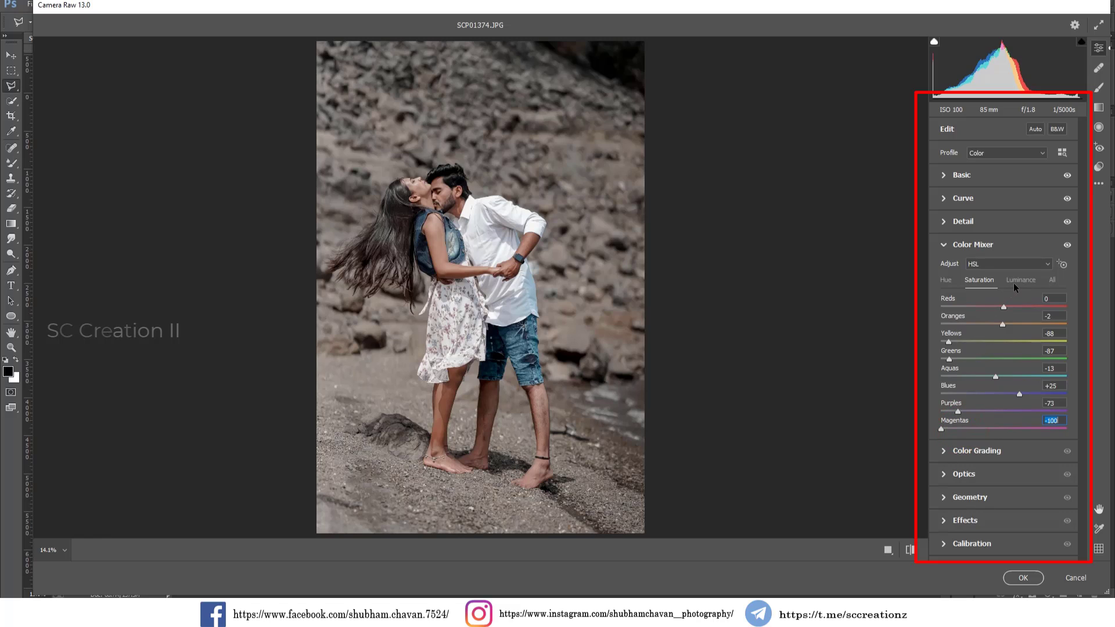
- Brighten orange and aqua luminance, with aquas at +34, and review the mixer settings
left_click(1015, 283)
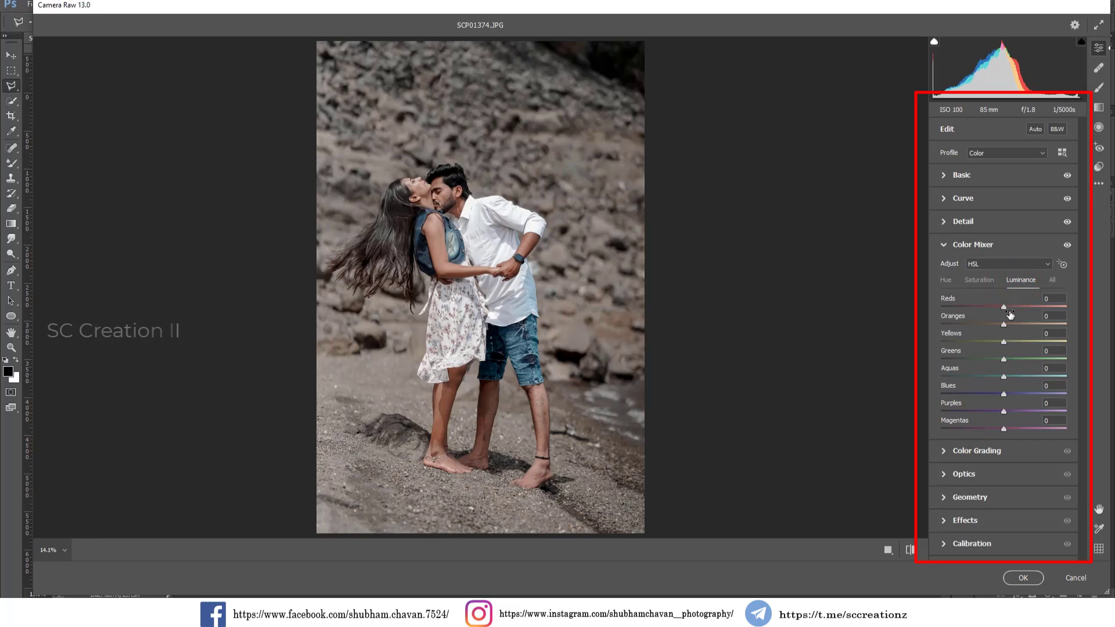
mouse_move(1005, 324)
left_mouse_down()
mouse_move(1020, 325)
mouse_move(1022, 344)
left_mouse_up()
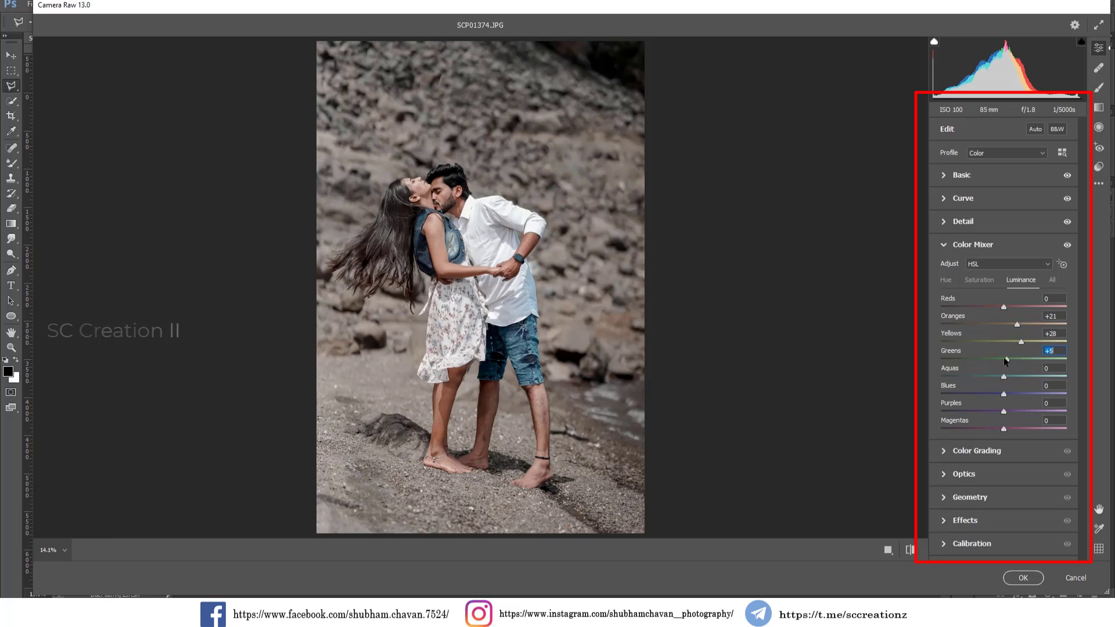
mouse_move(1004, 377)
left_mouse_down()
mouse_move(1030, 376)
mouse_move(991, 393)
mouse_move(1033, 390)
mouse_move(982, 388)
mouse_move(1023, 389)
left_mouse_up()
left_click(1016, 391)
left_click_drag(1027, 376, 1025, 377)
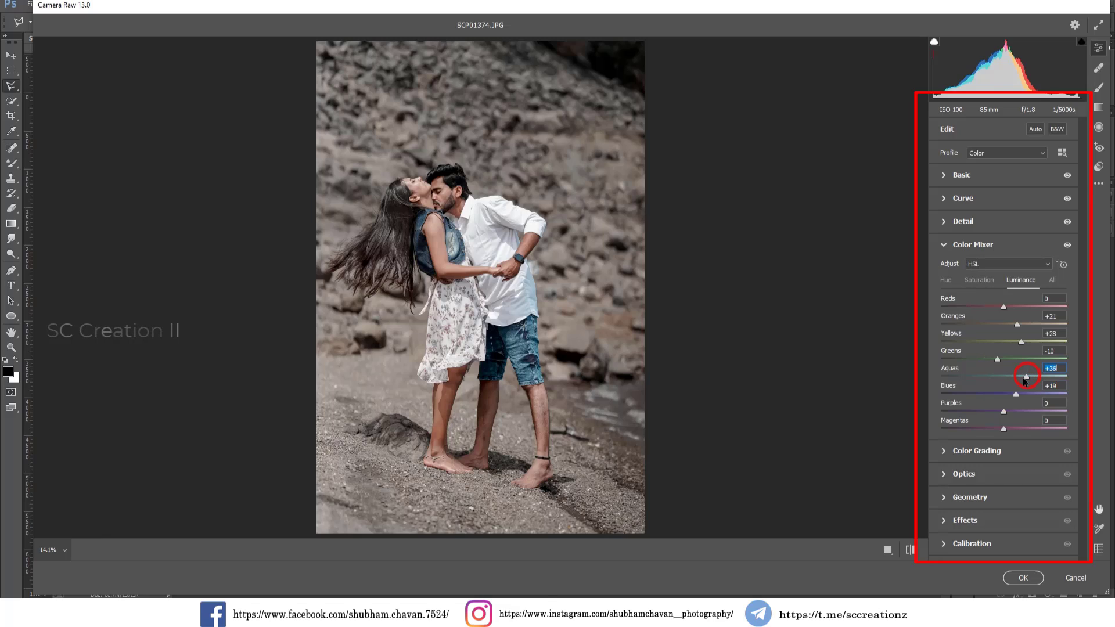
left_click(978, 279)
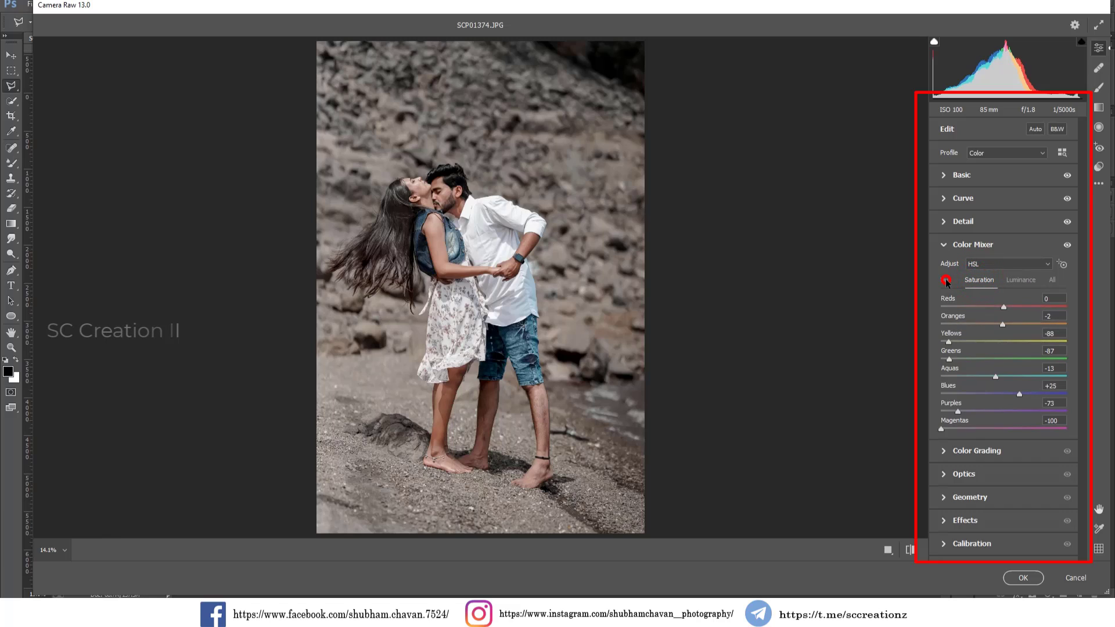
left_click(946, 280)
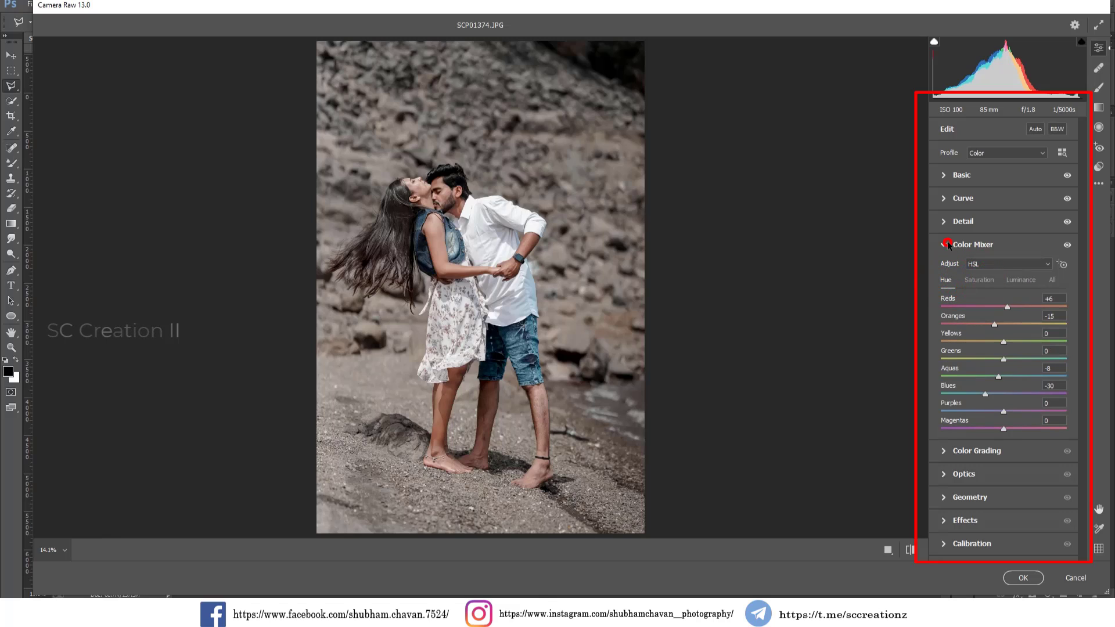
left_click(946, 245)
- Grade the shadows with hue 246, saturation 9 and slightly darker luminance
left_click(960, 268)
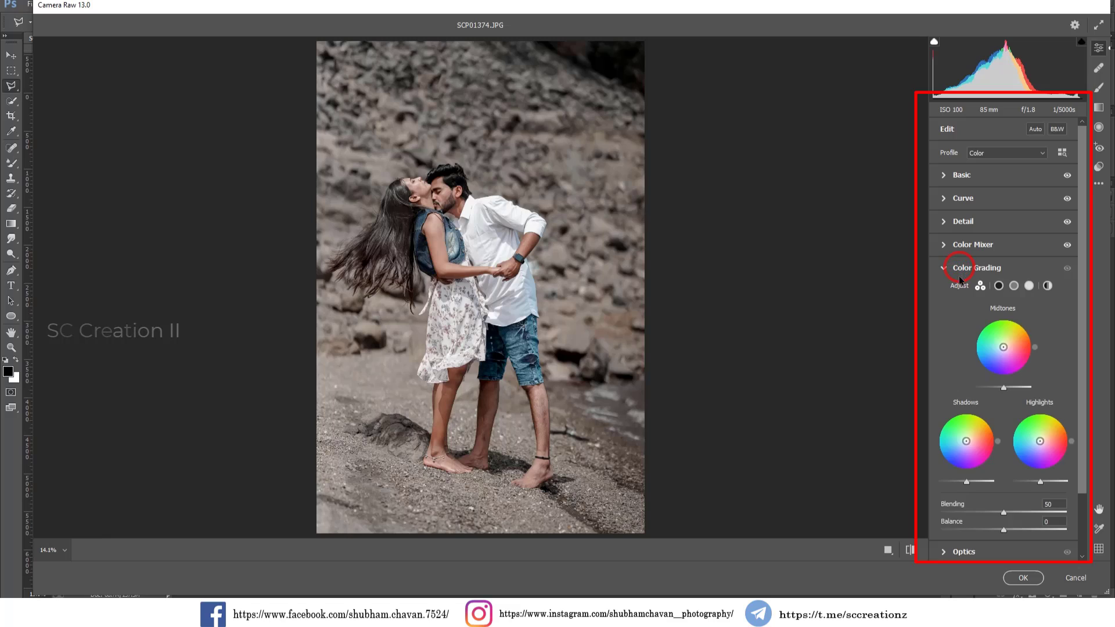
left_click(999, 286)
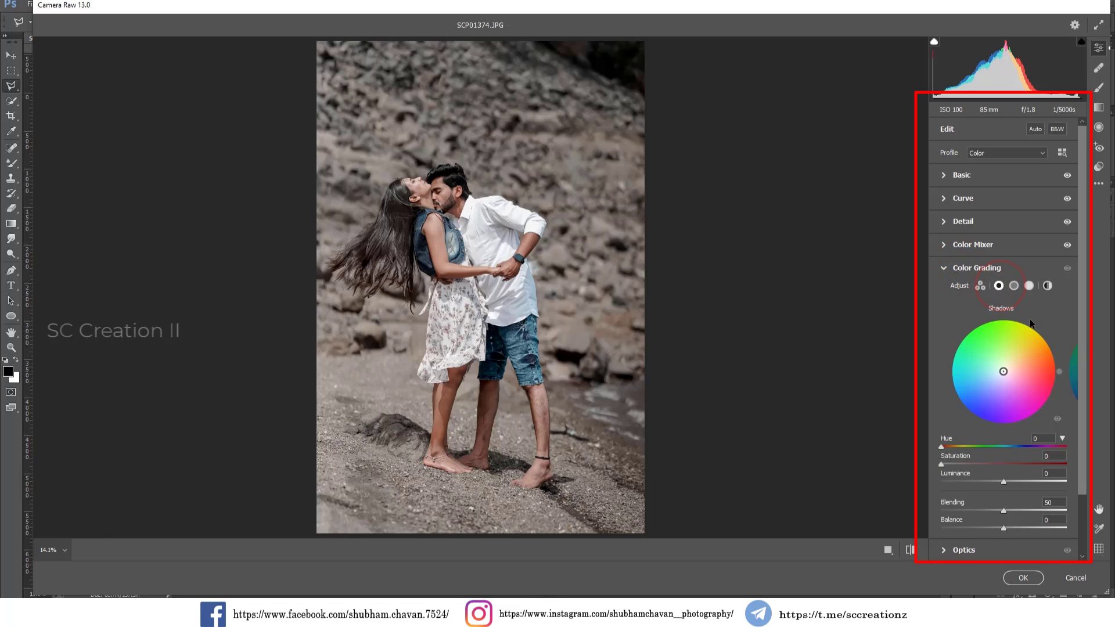
left_click(1043, 439)
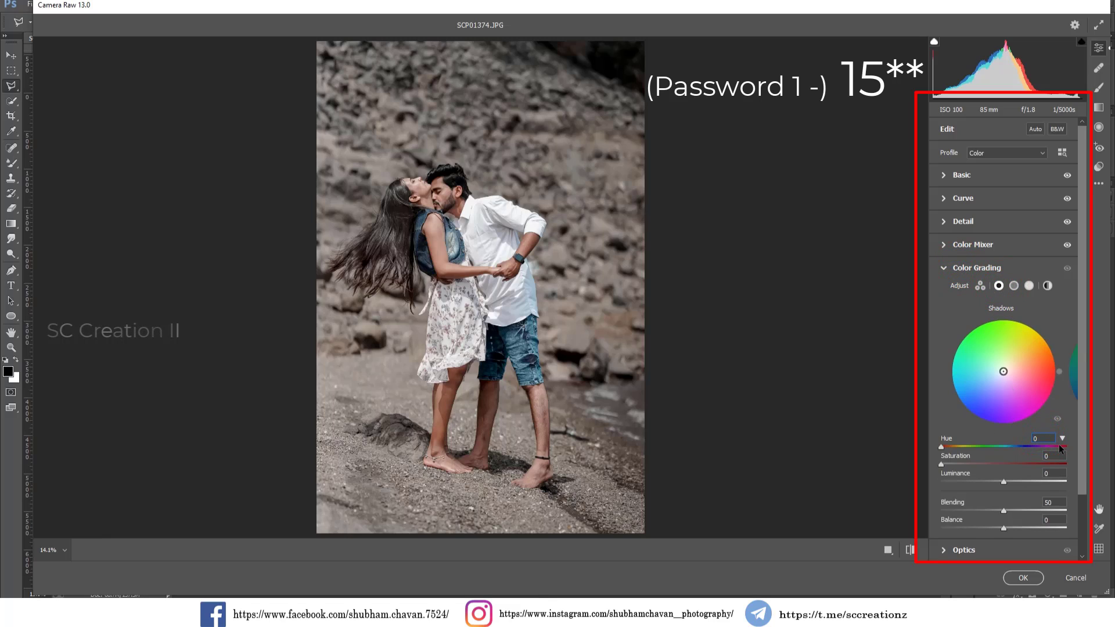
type("246")
left_click(1057, 457)
type("9")
left_click_drag(1003, 482, 1068, 511)
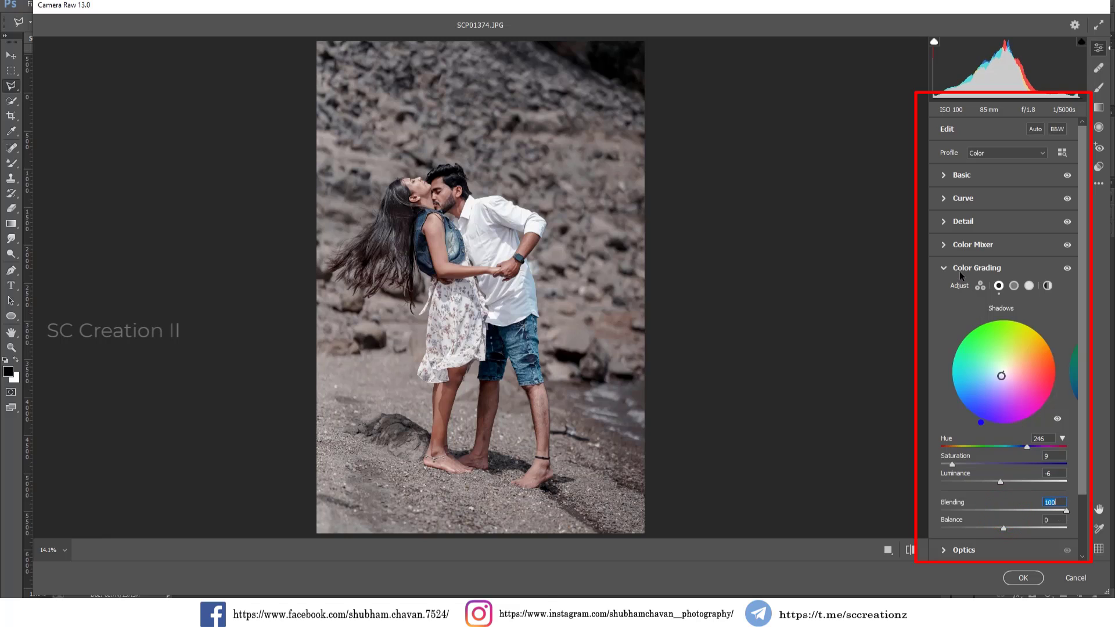
- Give the midtones hue 243 with slightly darker luminance
left_click(1013, 289)
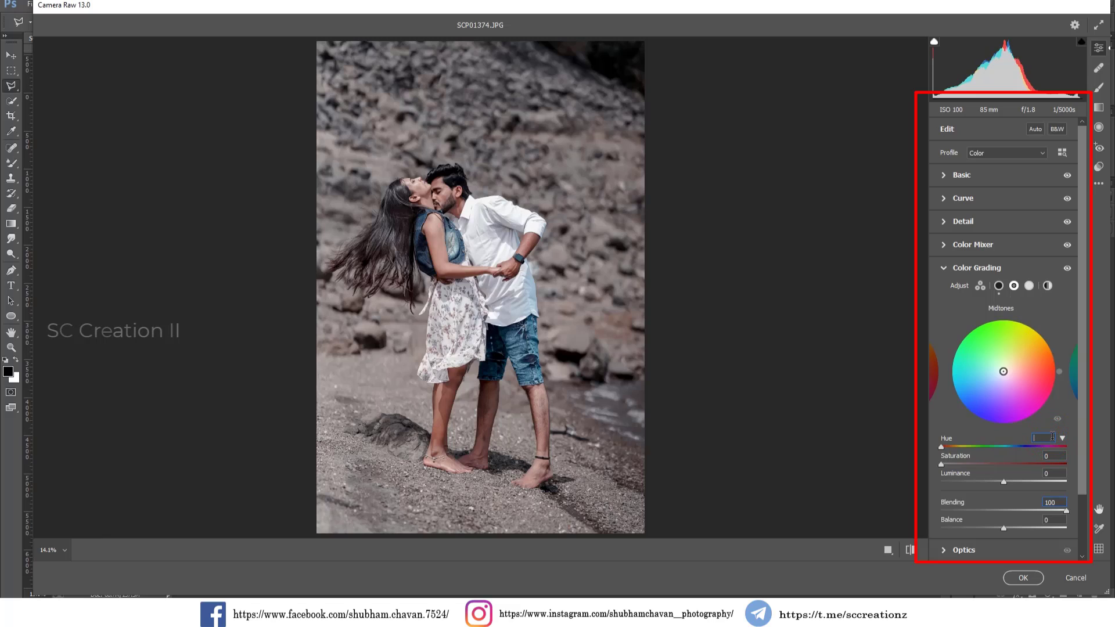
type("243")
type("2")
left_click_drag(1003, 482, 1000, 483)
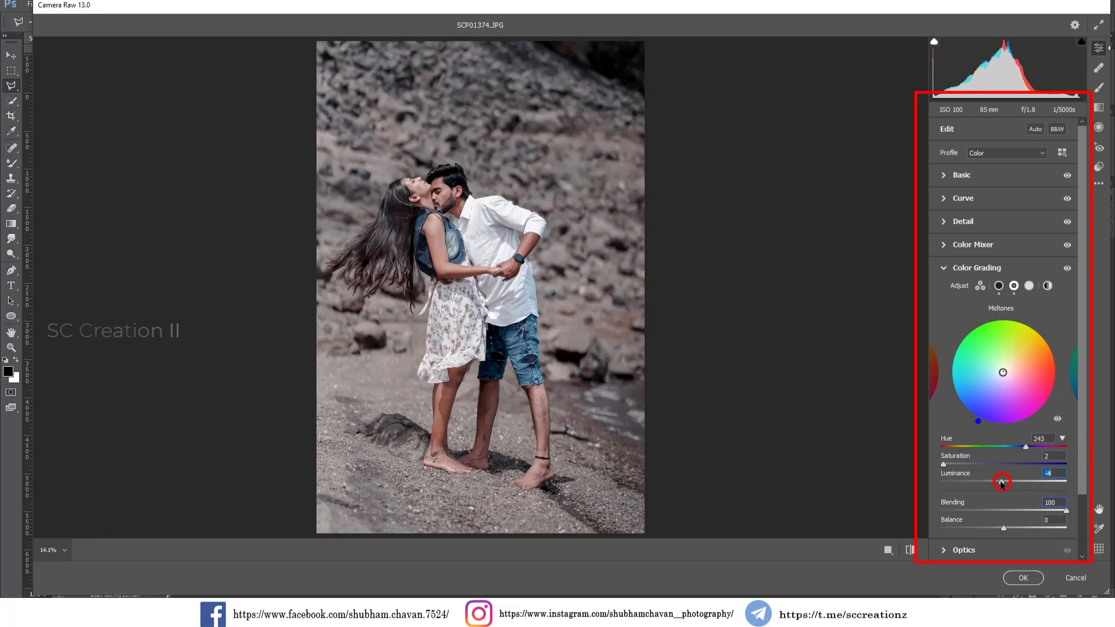
- Tint the highlights to hue 196 with slightly lowered luminance, then review the grading
left_click(1029, 285)
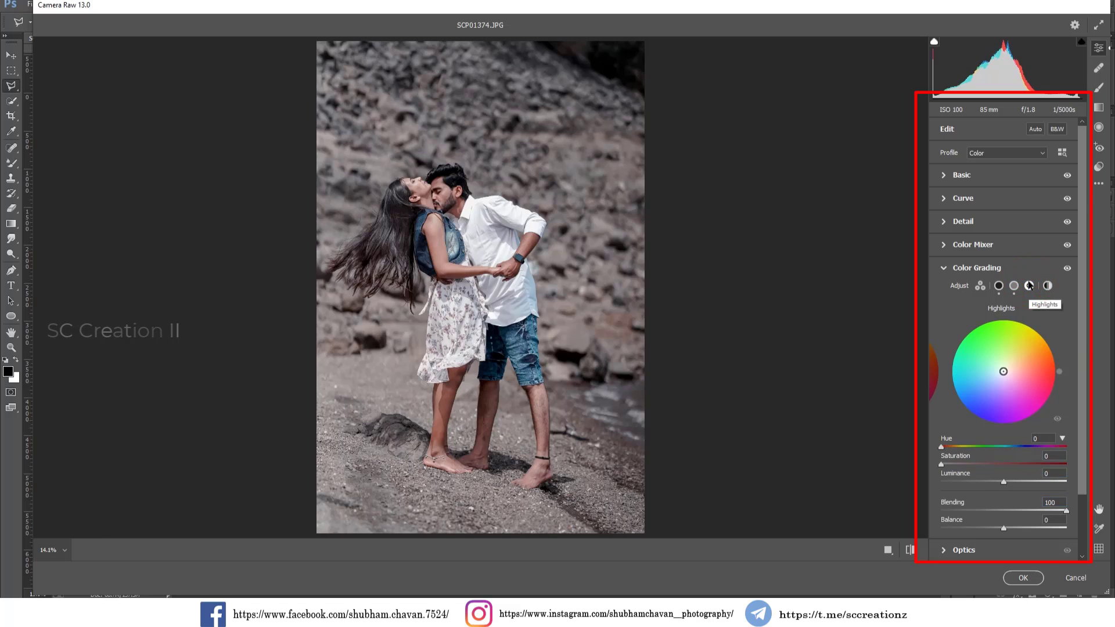
left_click(1043, 440)
type("195")
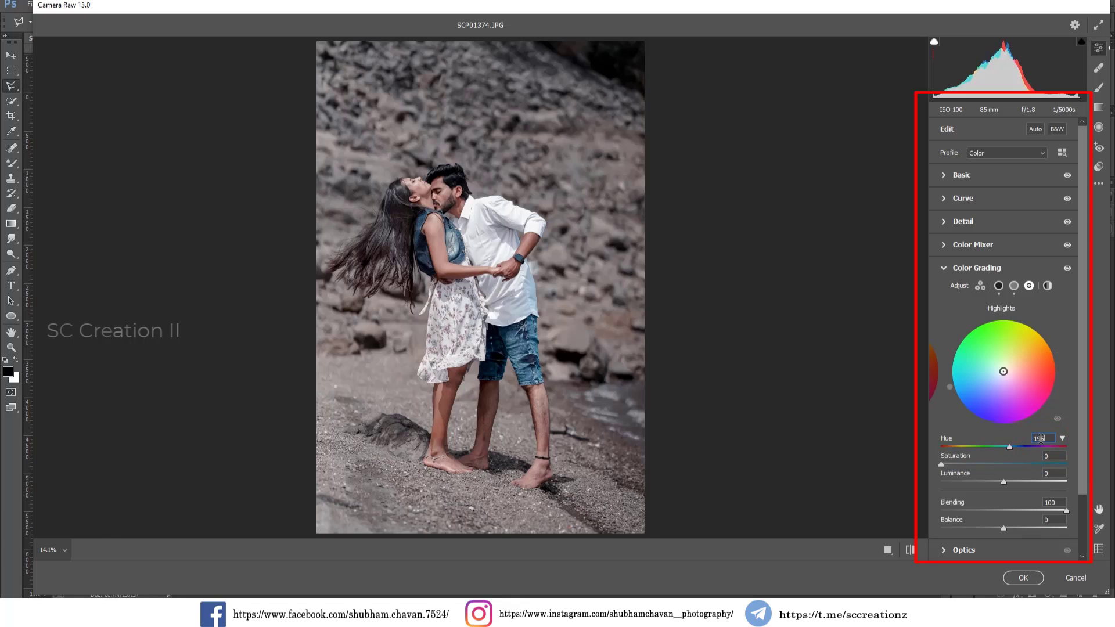
type("2")
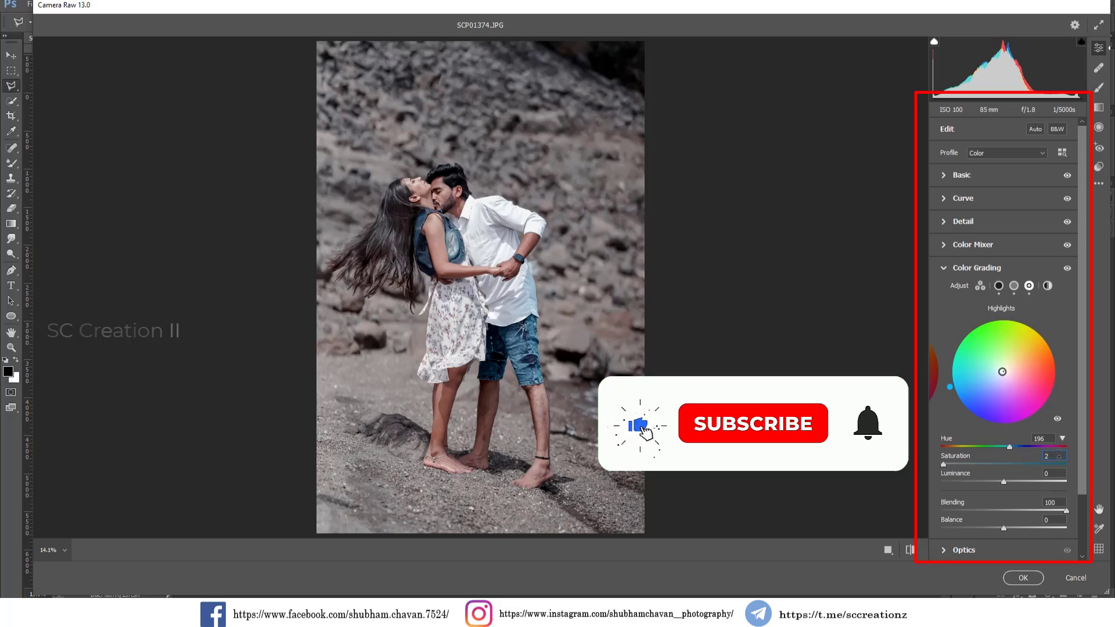
left_click(1002, 480)
left_click_drag(1002, 480, 999, 481)
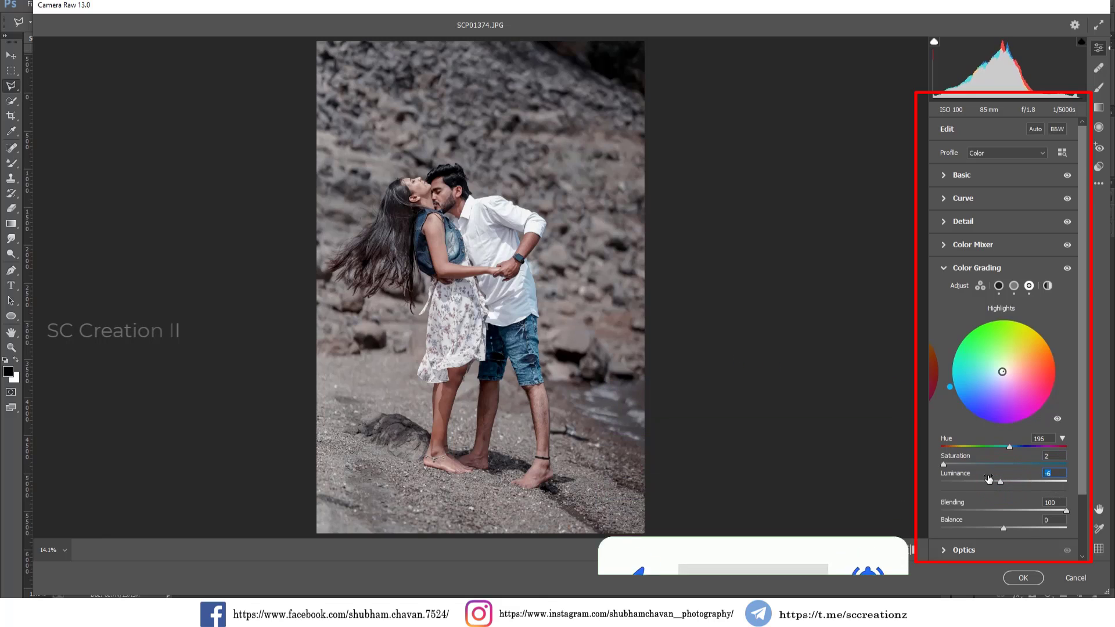
left_click_drag(998, 481, 1005, 483)
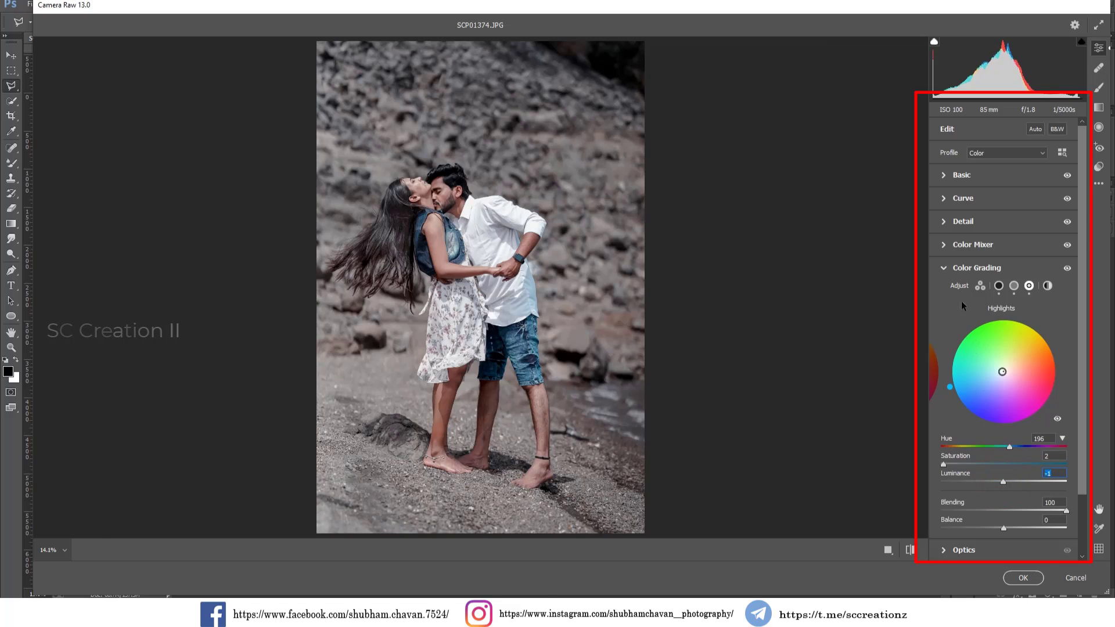
left_click(1014, 286)
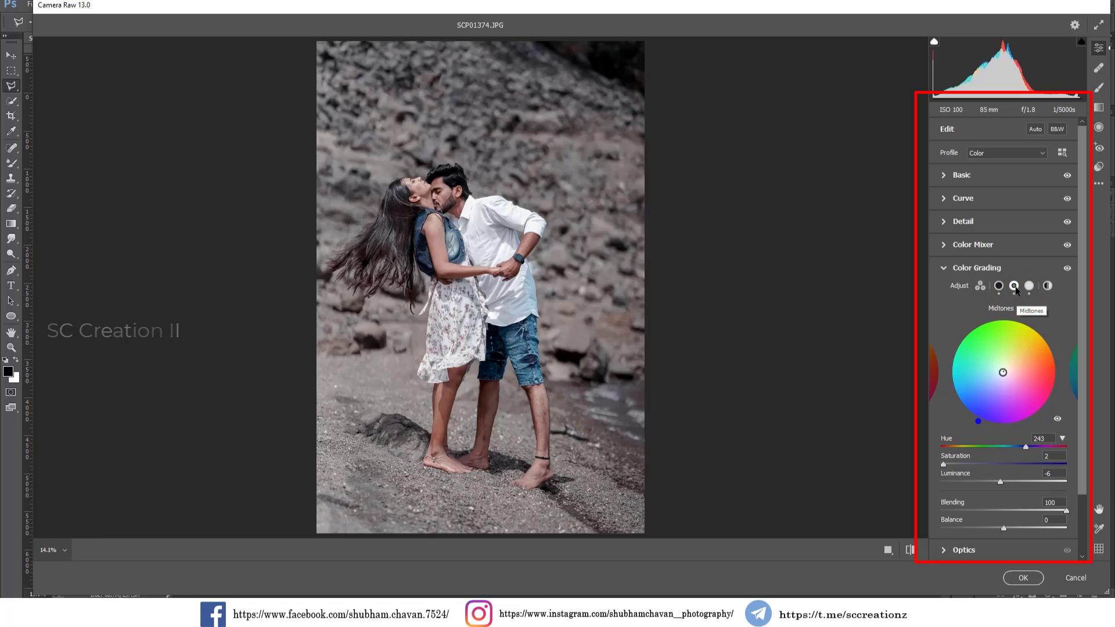
left_click(999, 286)
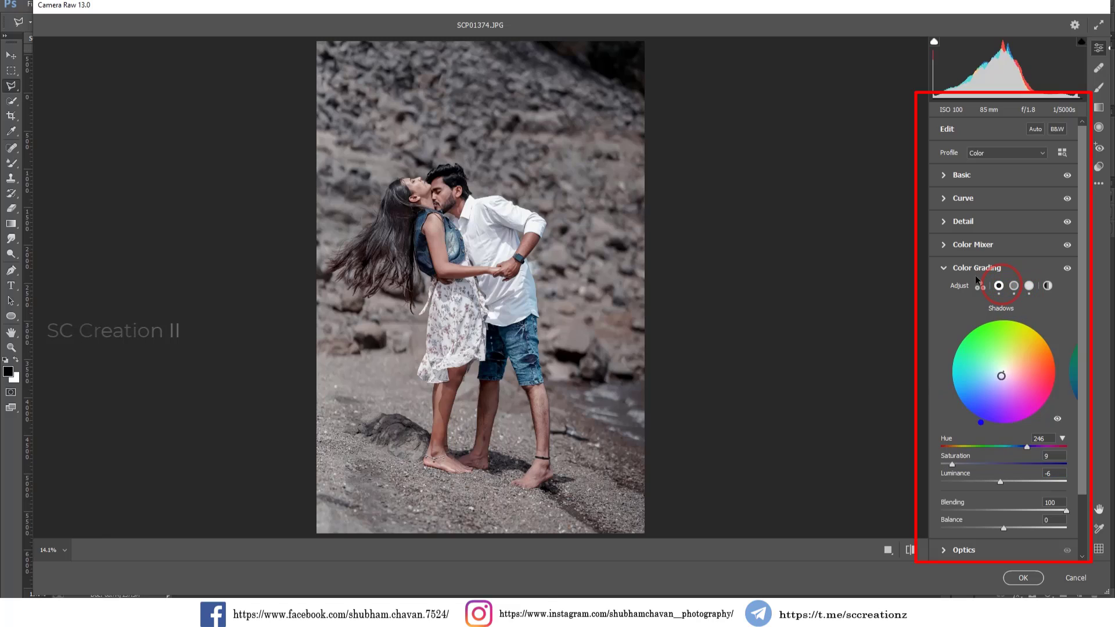
left_click(963, 267)
- Set the Oranges luminance to +34 in Color Mixer, checking the faces up close
left_click(970, 245)
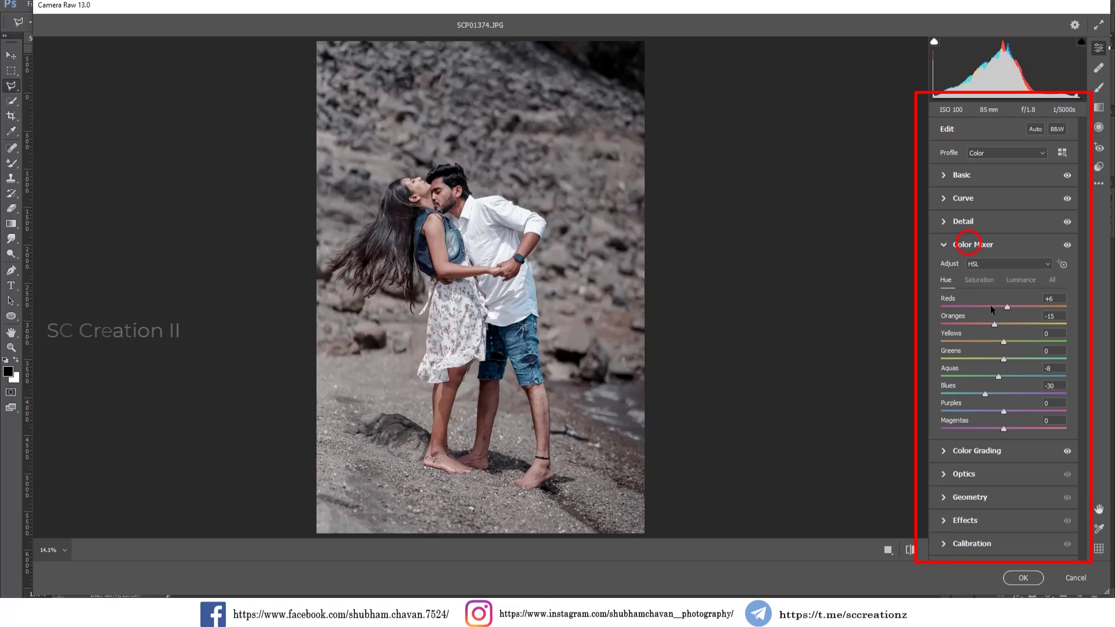
left_click(1021, 281)
left_click(1025, 323)
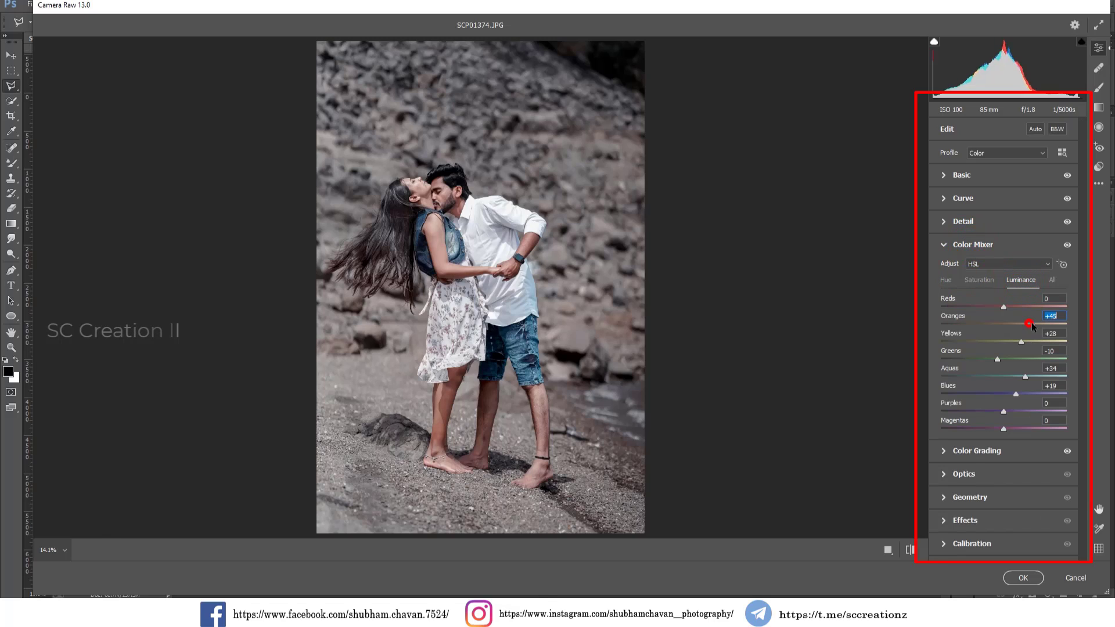
left_click_drag(1027, 322, 1025, 323)
left_click(423, 185)
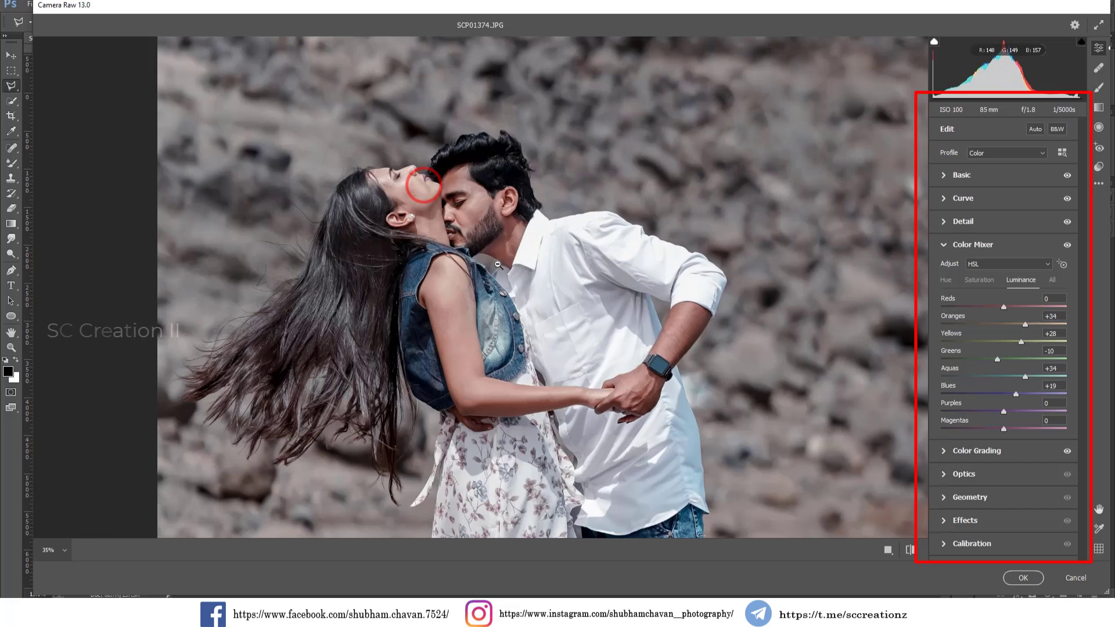
left_click(498, 265, "alt")
left_click(961, 242)
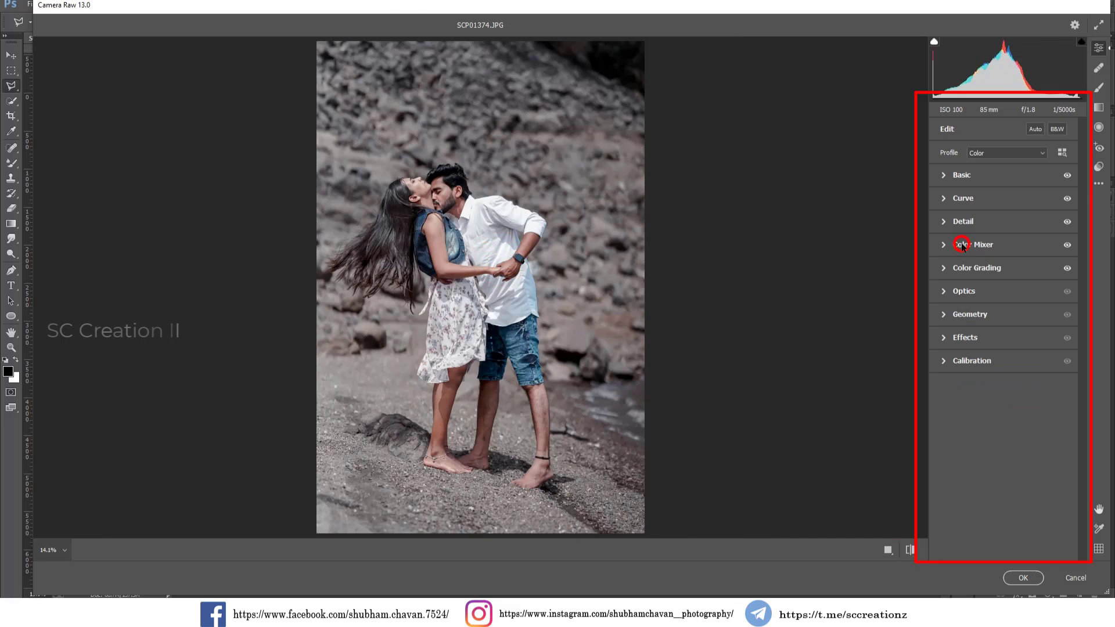
- Add a -12 vignette in the Effects section
left_click(965, 338)
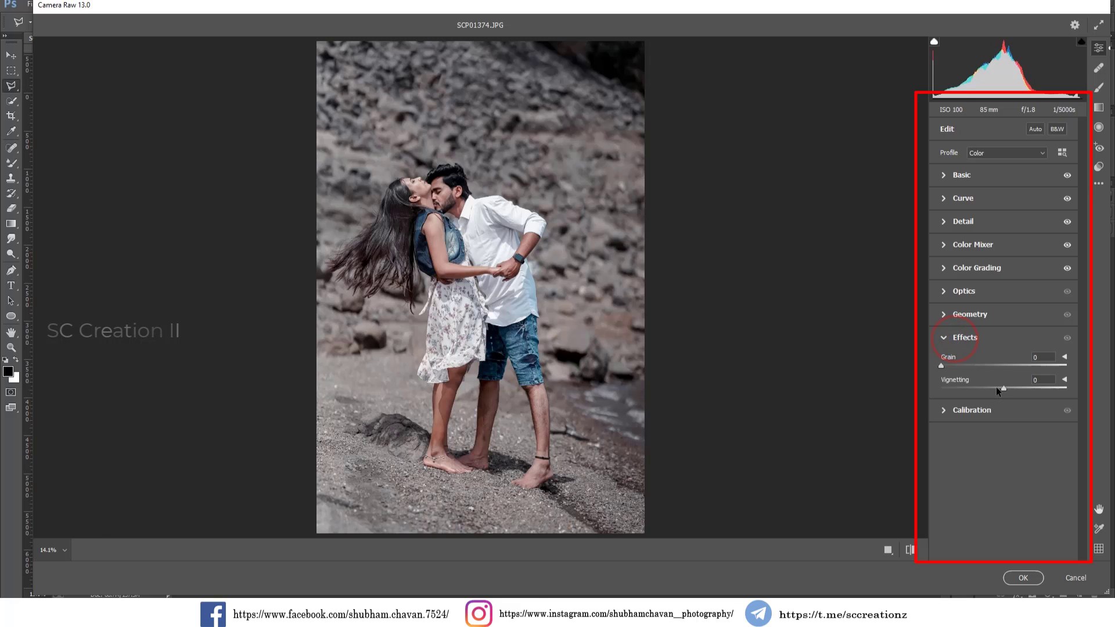
left_click_drag(1004, 387, 996, 392)
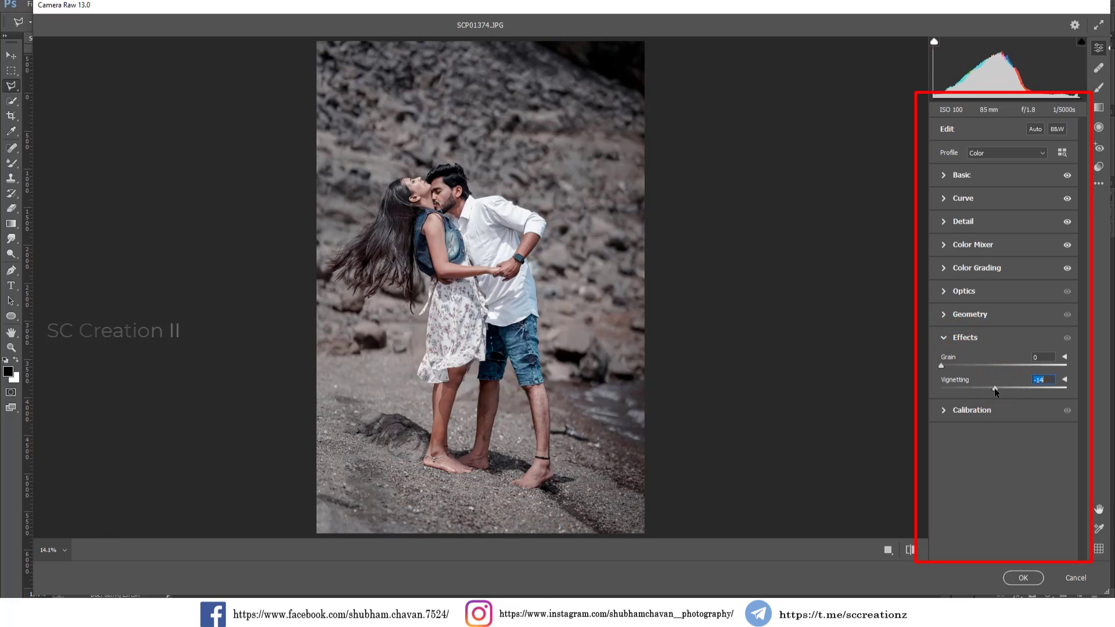
left_click(965, 410)
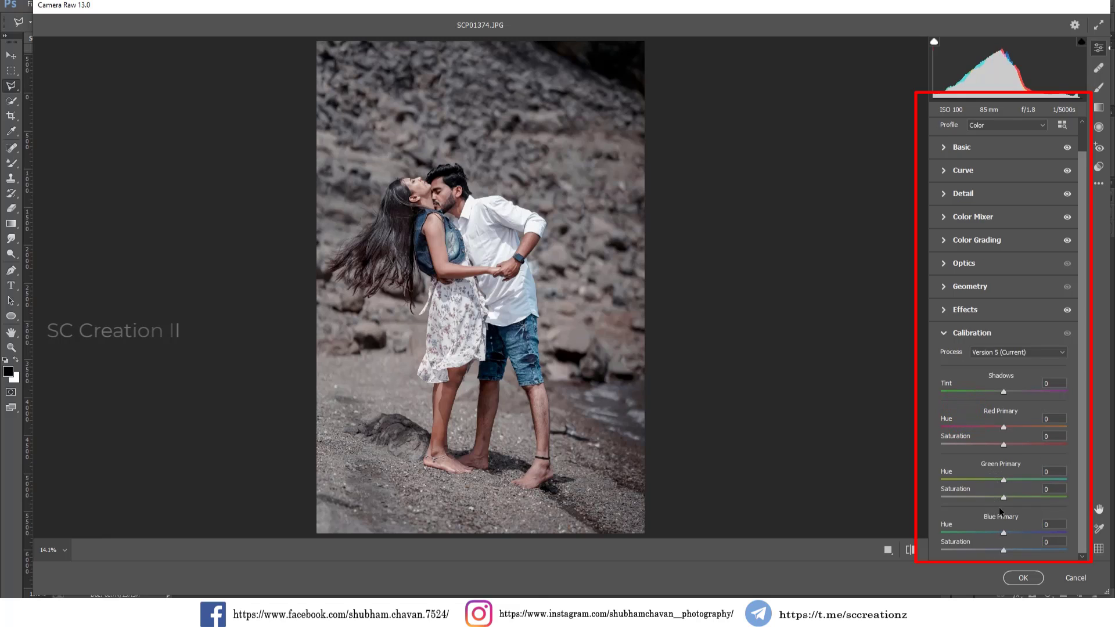
- Calibrate Red saturation +7, Green hue +9 / saturation +6, Blue hue +3 / saturation +38
left_click_drag(1006, 443, 1011, 440)
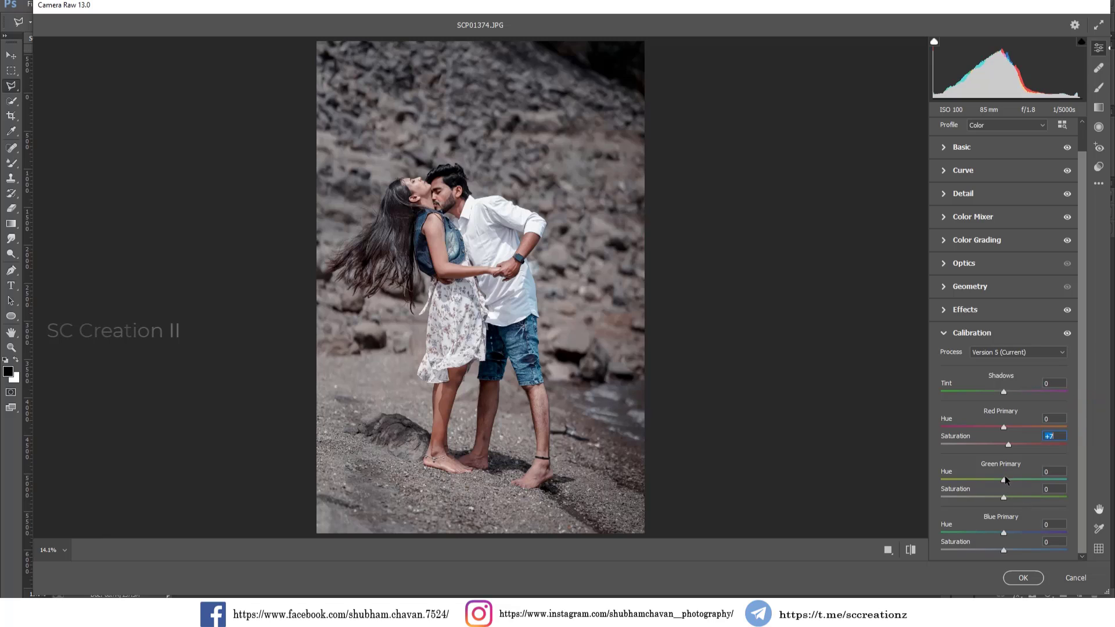
mouse_move(1005, 480)
left_mouse_down()
mouse_move(932, 480)
mouse_move(1034, 483)
mouse_move(1012, 483)
left_mouse_up()
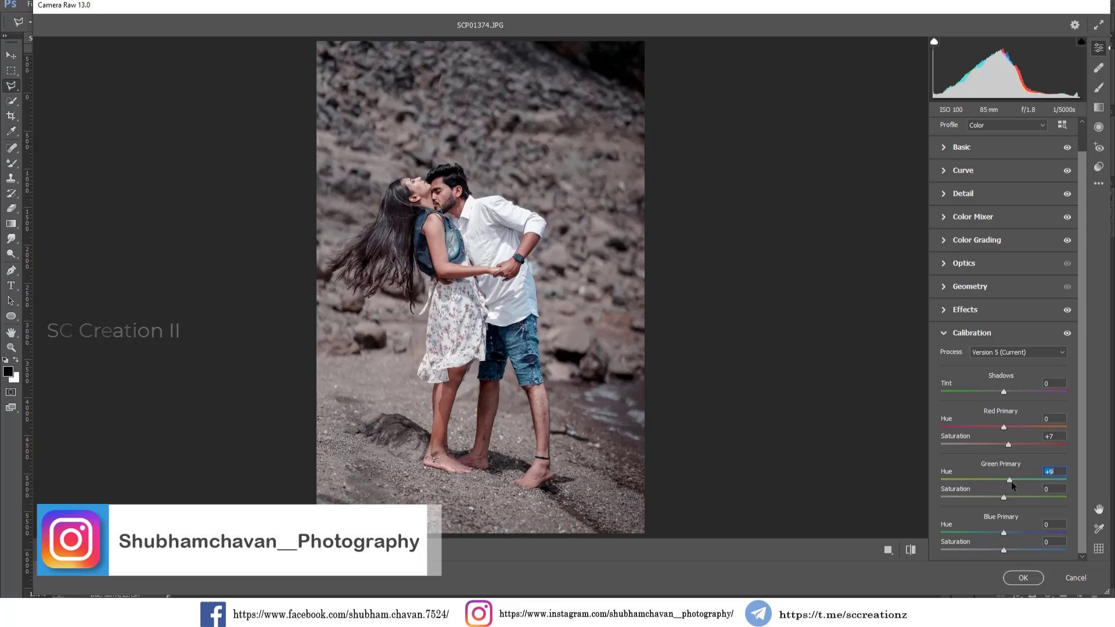
mouse_move(1003, 498)
left_mouse_down()
mouse_move(1052, 503)
mouse_move(1006, 493)
left_mouse_up()
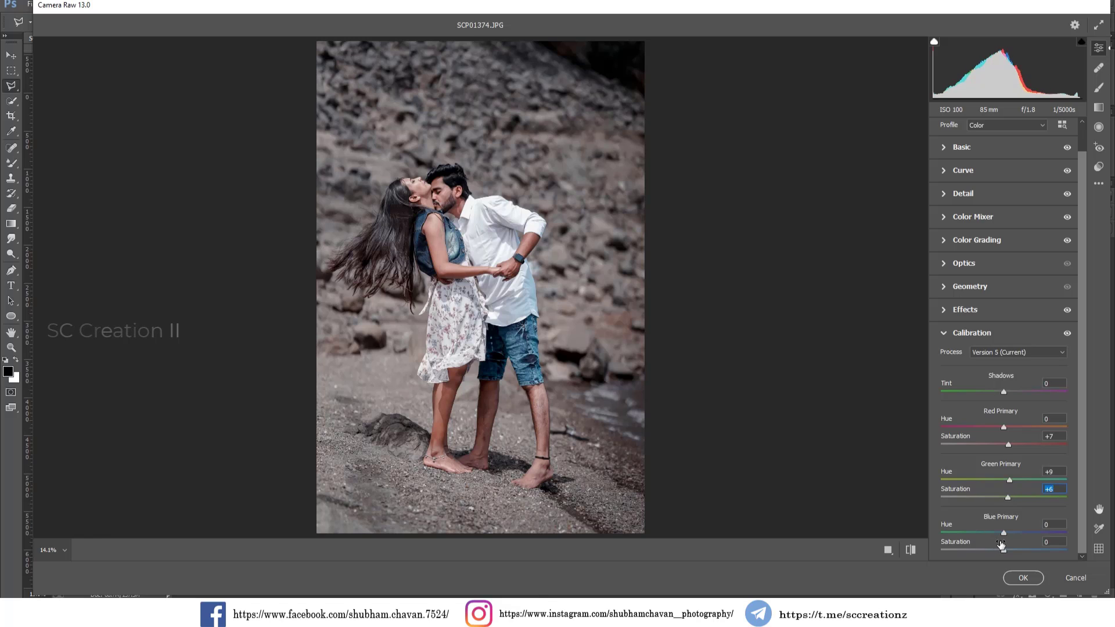
left_click_drag(1013, 550, 1029, 550)
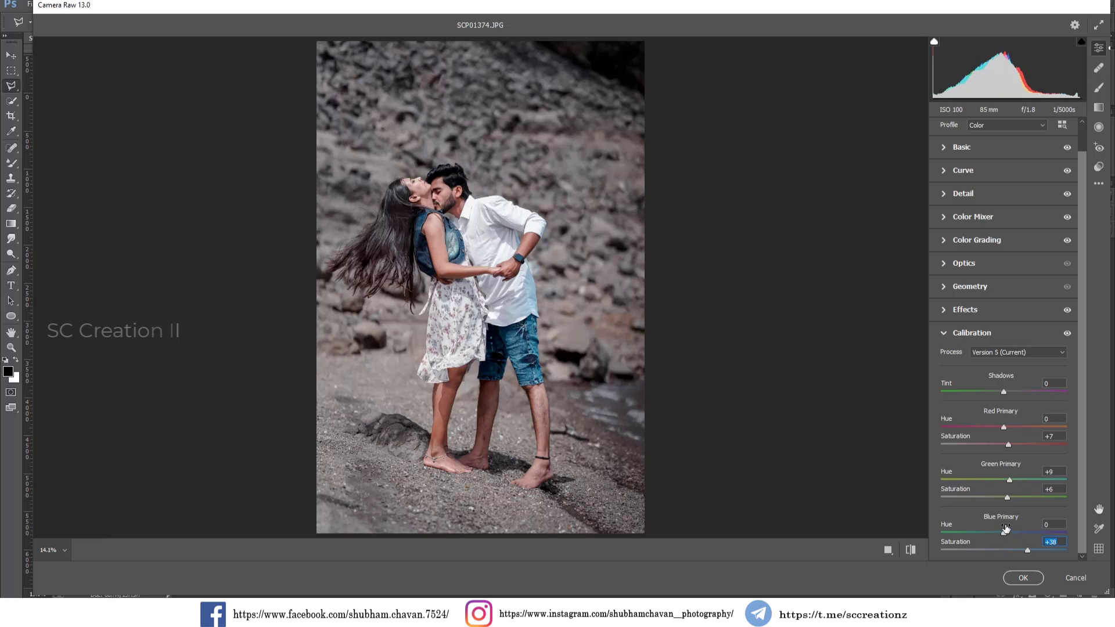
mouse_move(1006, 530)
left_mouse_down()
mouse_move(971, 528)
mouse_move(1040, 537)
mouse_move(1005, 535)
left_mouse_up()
left_click_drag(1003, 392, 1015, 392)
left_click(1015, 352)
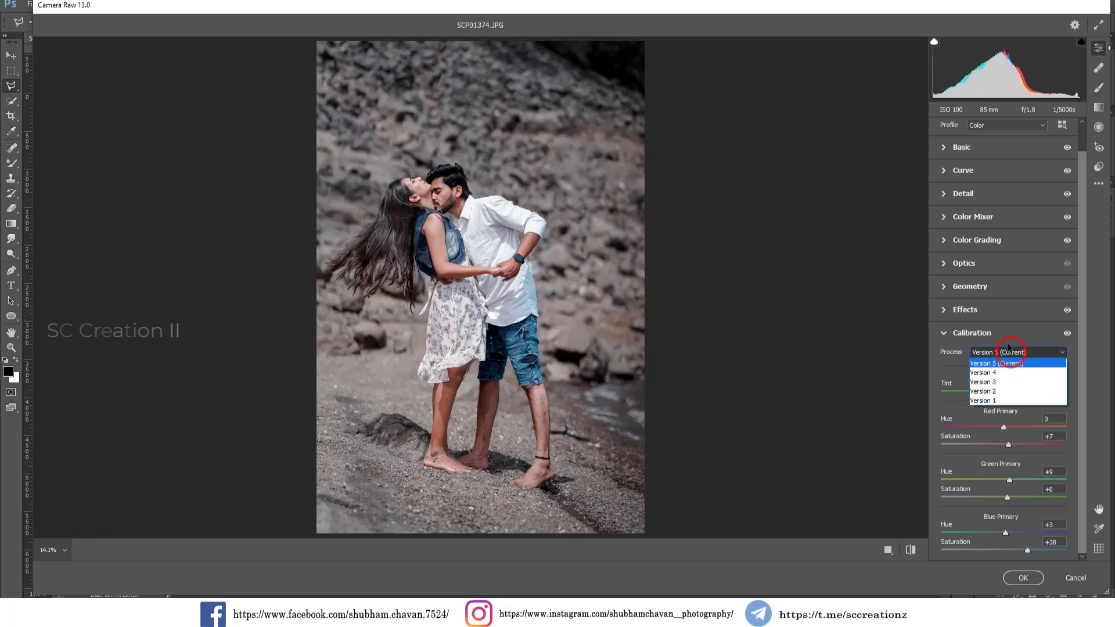
left_click(1006, 340)
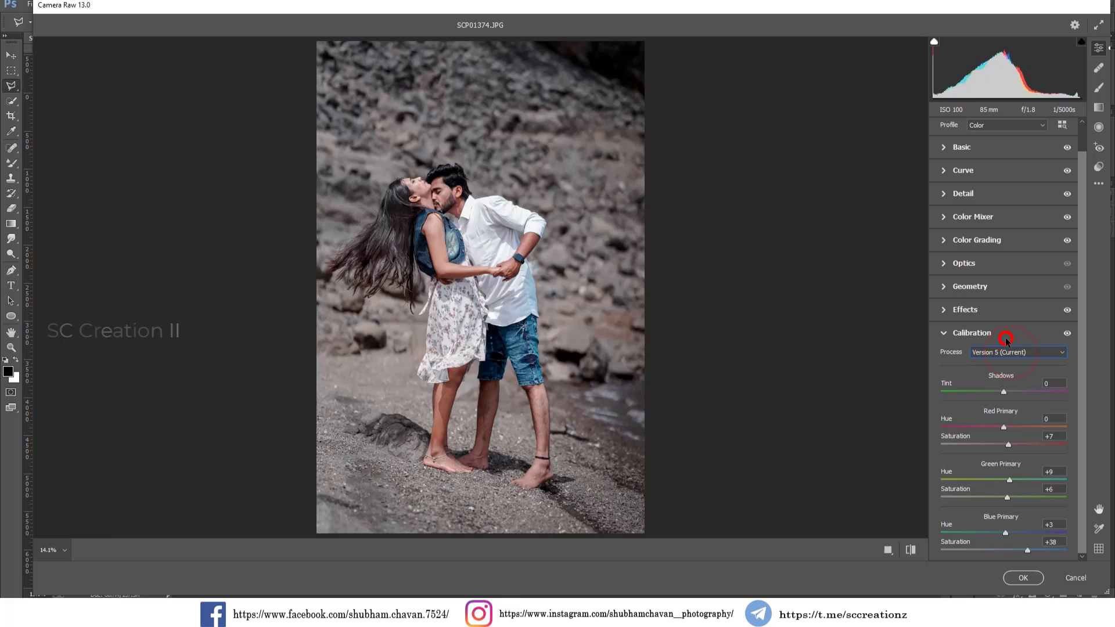
left_click(968, 334)
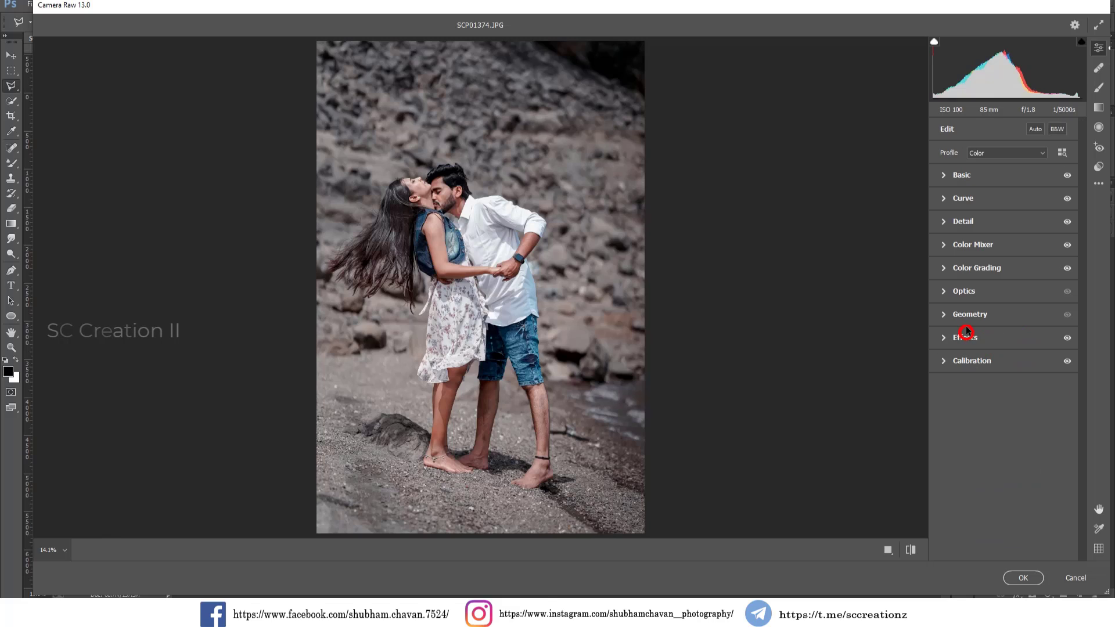
- Set the Optics lens vignette to +23 and the Effects vignetting to -8
left_click(960, 291)
mouse_move(1002, 341)
left_mouse_down()
mouse_move(1058, 347)
mouse_move(1027, 342)
left_mouse_up()
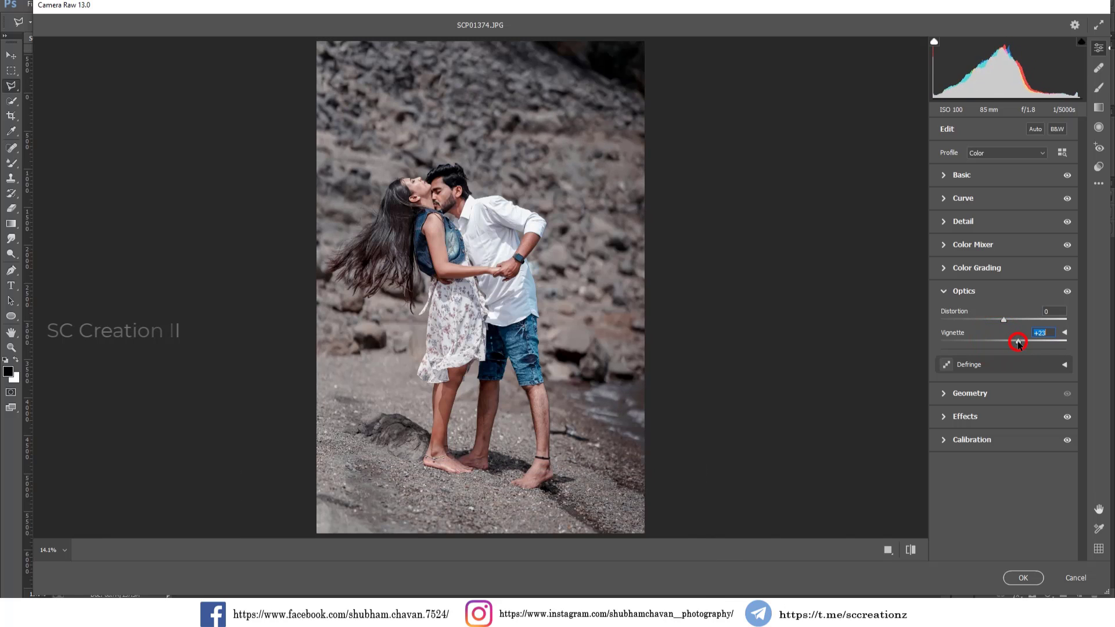
left_click(975, 419)
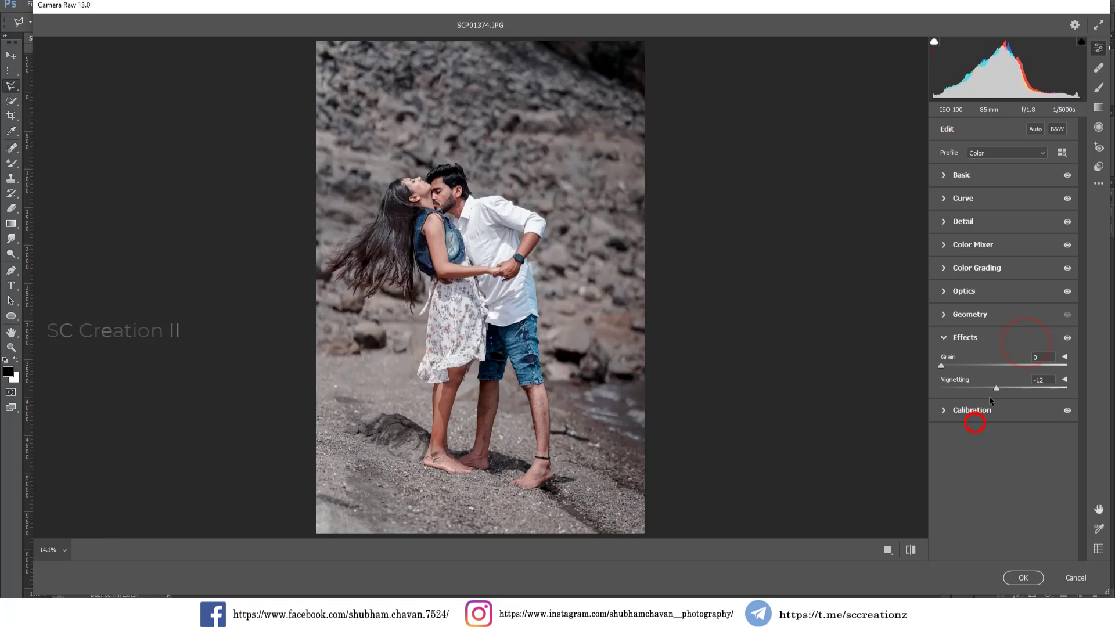
left_click_drag(1004, 388, 998, 390)
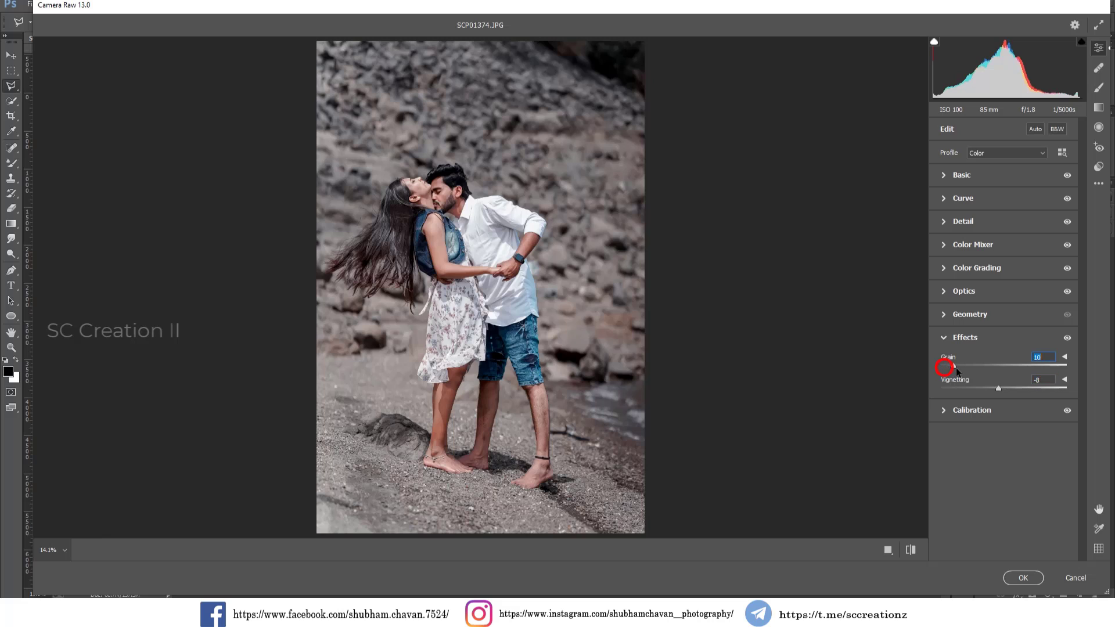
- Add film grain, zooming in on the couple's faces to judge it, and settle at 12
left_click_drag(942, 366, 954, 366)
left_click(406, 199)
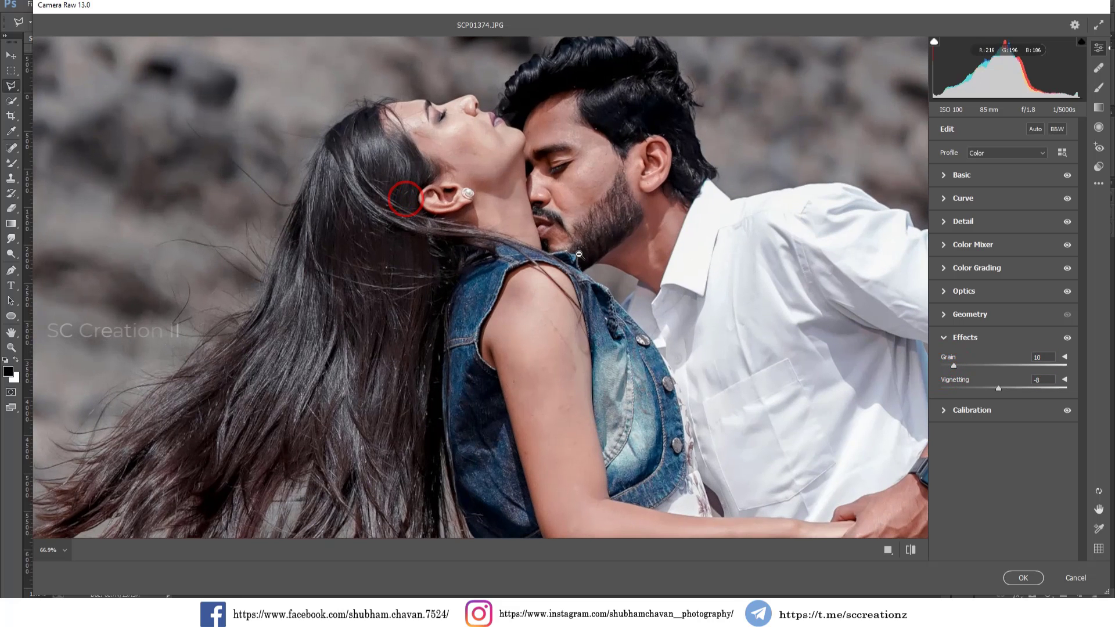
left_click(586, 201)
left_click_drag(967, 367, 1014, 367)
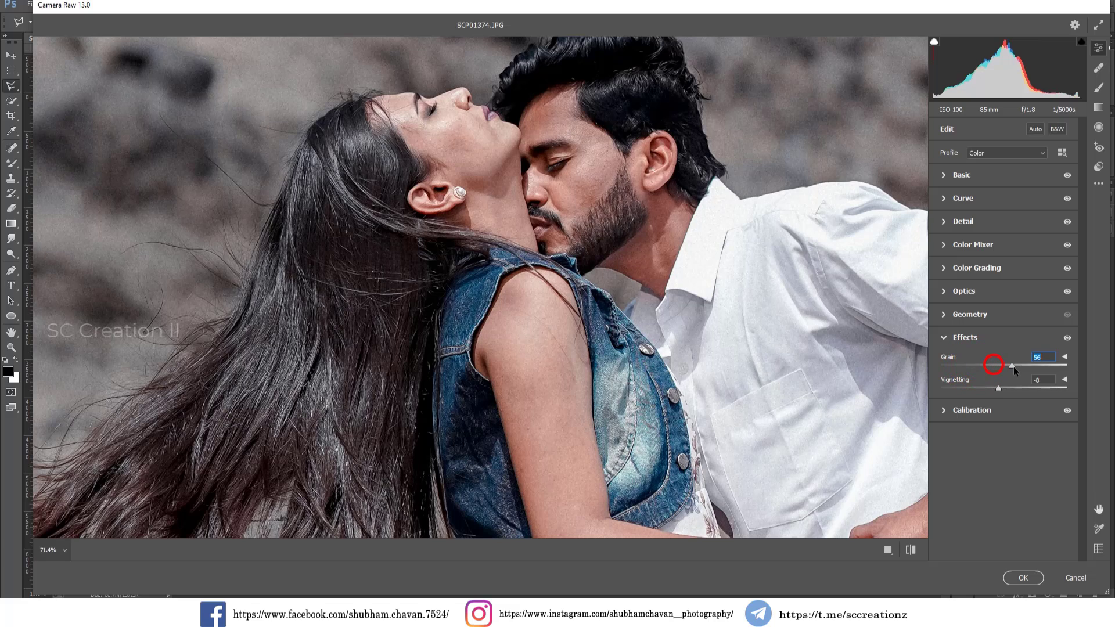
left_click(957, 366)
left_click(648, 302)
left_click(956, 366)
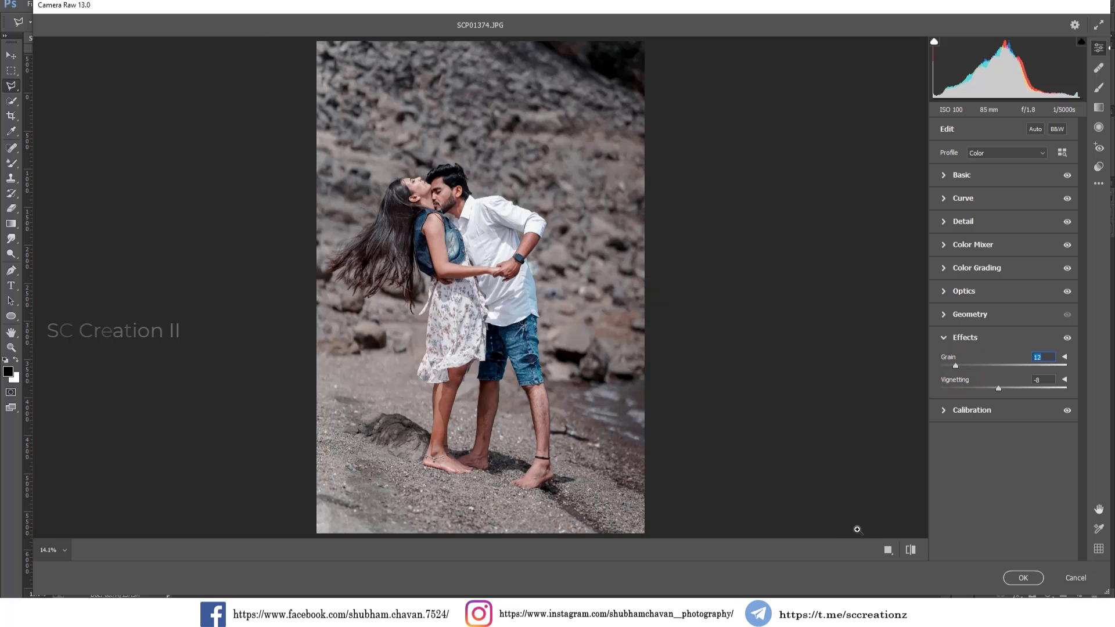
- Compare before and after side by side, zoomed onto the couple's faces
left_click(888, 550)
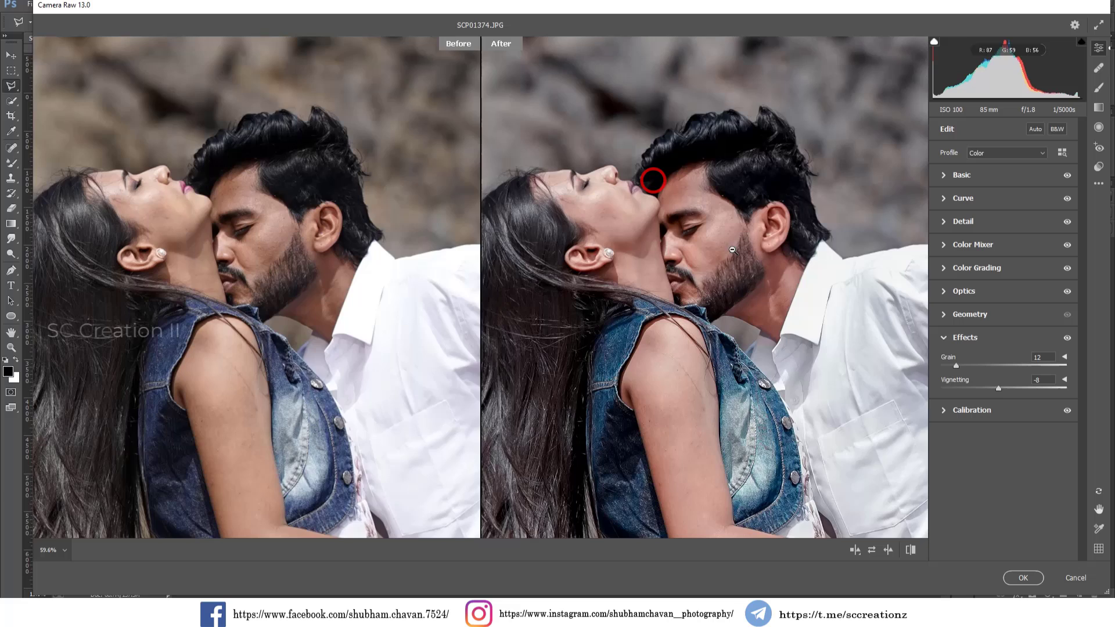
mouse_move(650, 180)
left_mouse_down()
mouse_move(722, 233)
mouse_move(680, 251)
left_mouse_up()
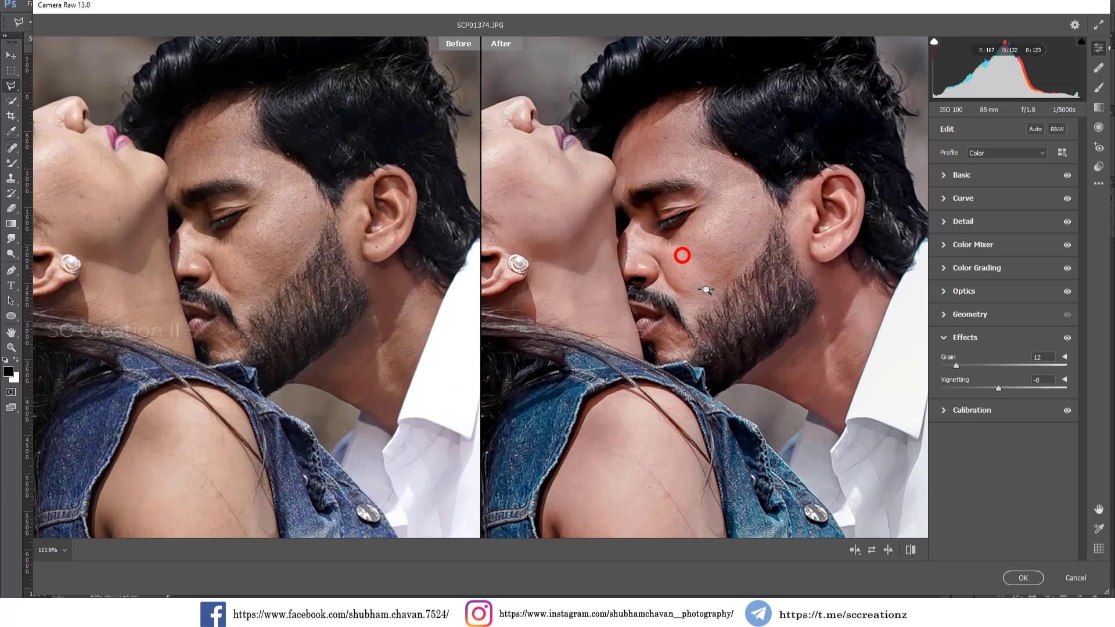
left_click(692, 271)
- Lower Oranges saturation to -5 in the Color Mixer, checking the faces up close
left_click(961, 245)
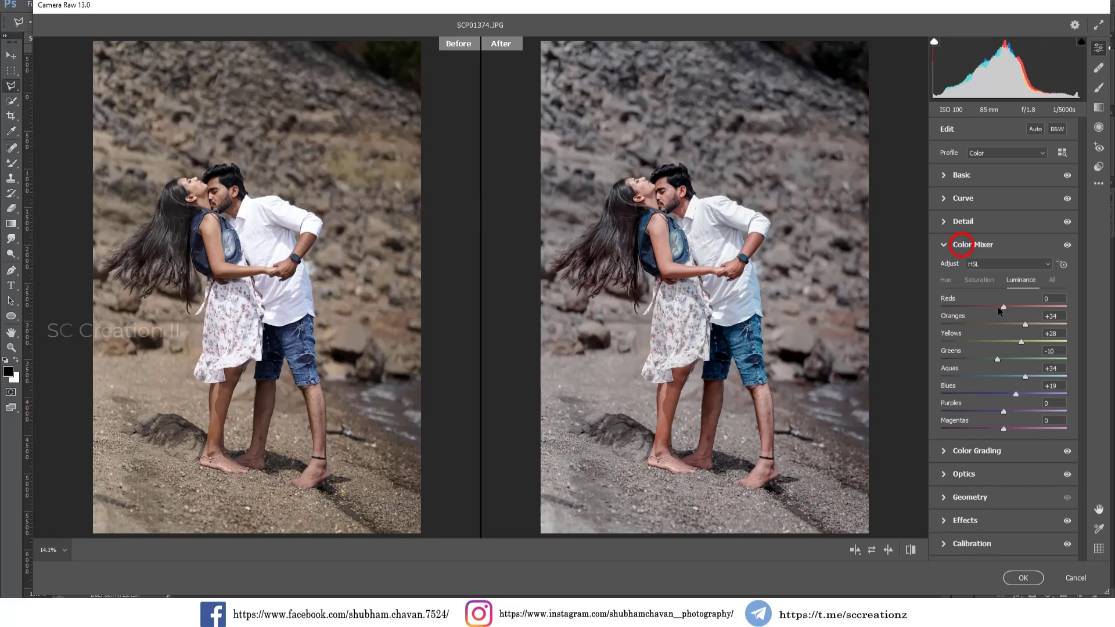
left_click(985, 279)
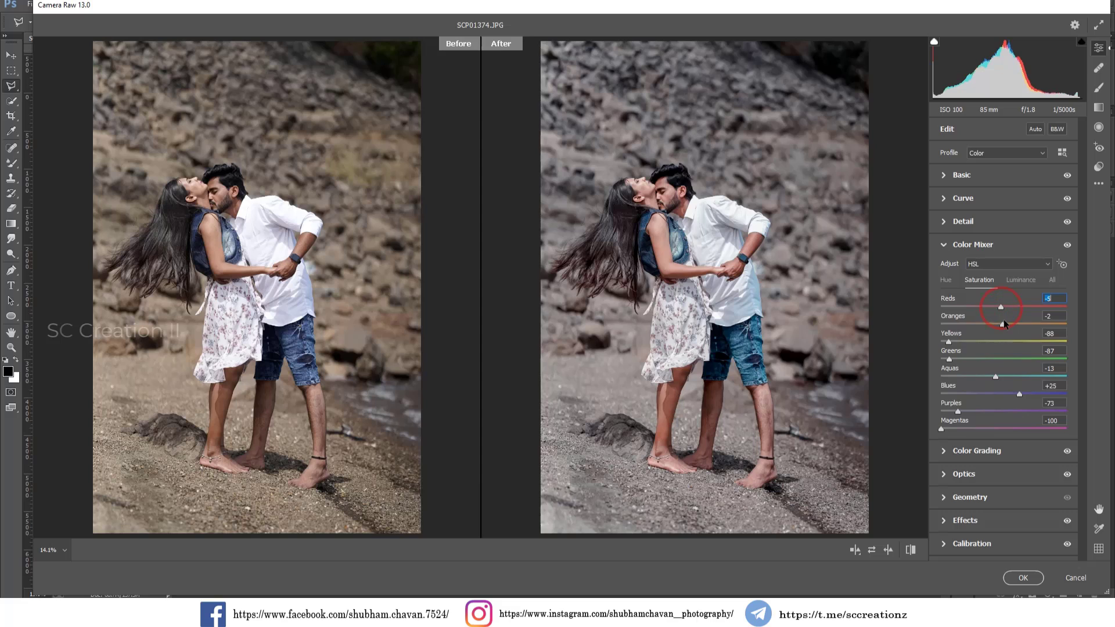
left_click_drag(1004, 323, 1001, 323)
left_click(622, 217)
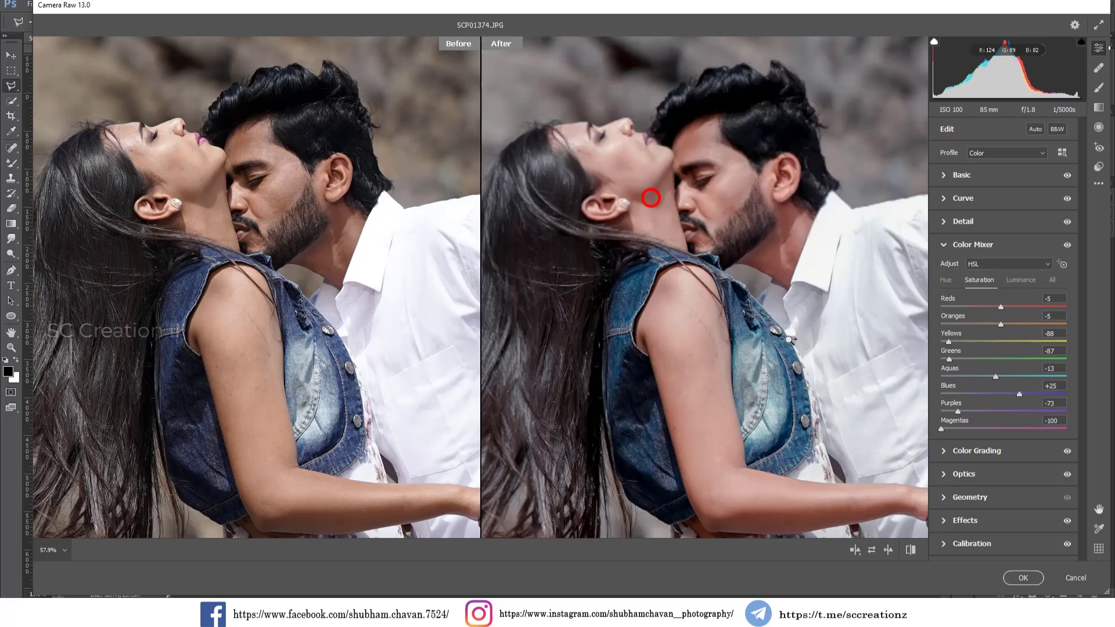
left_click(735, 211)
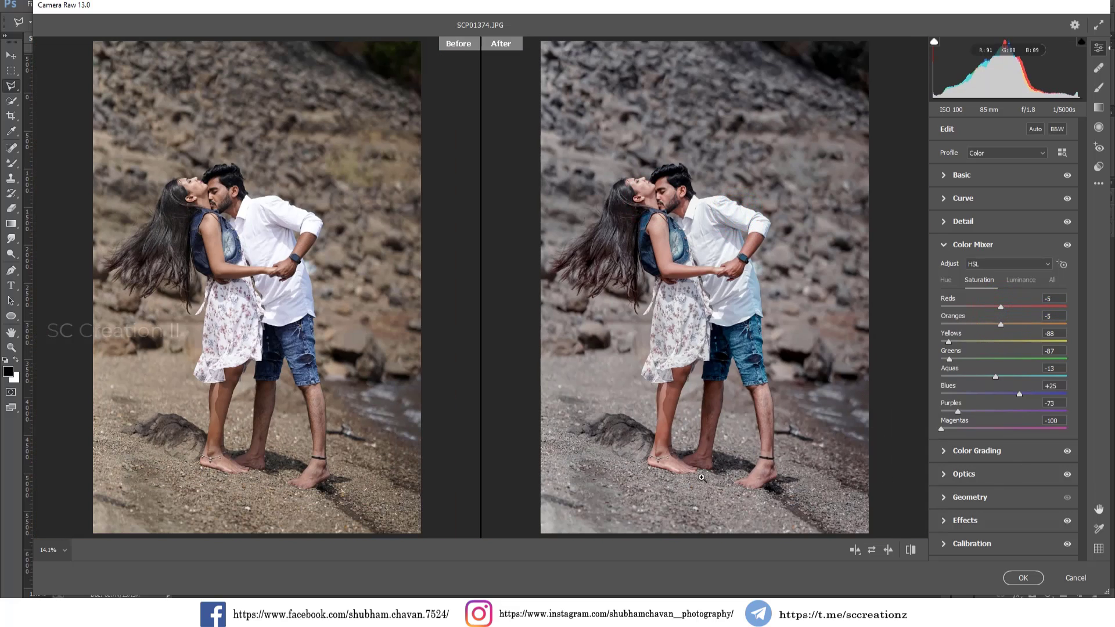
- Inspect the couple enlarged in the preview, then commit the Camera Raw grade with OK
left_click(719, 347)
left_click(705, 319)
scroll(736, 267, "up", 2)
left_click(706, 242)
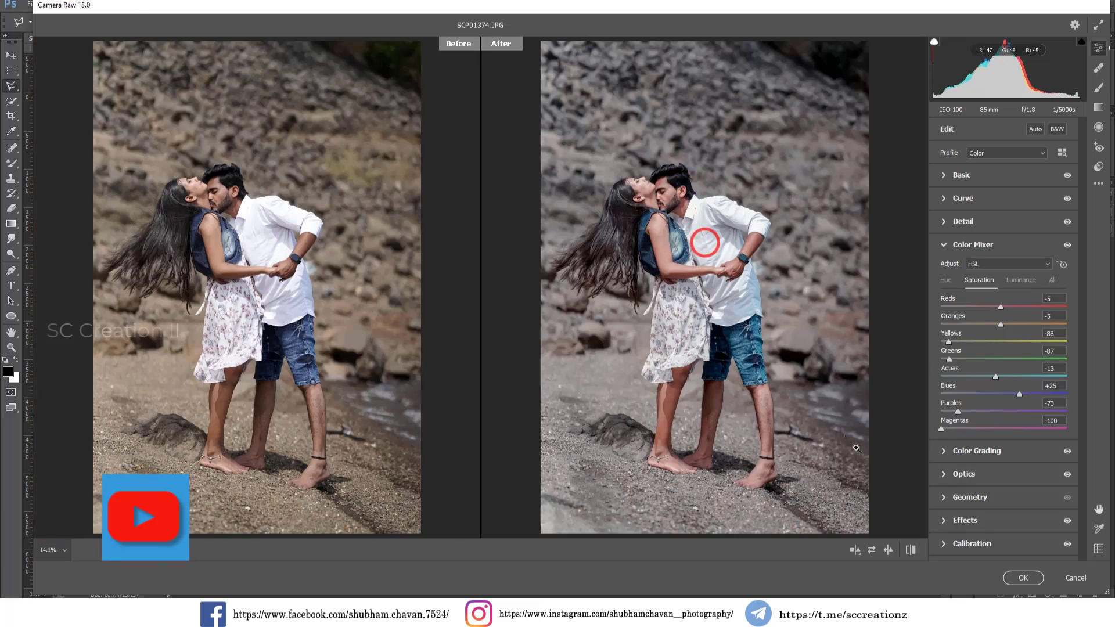
left_click(1023, 578)
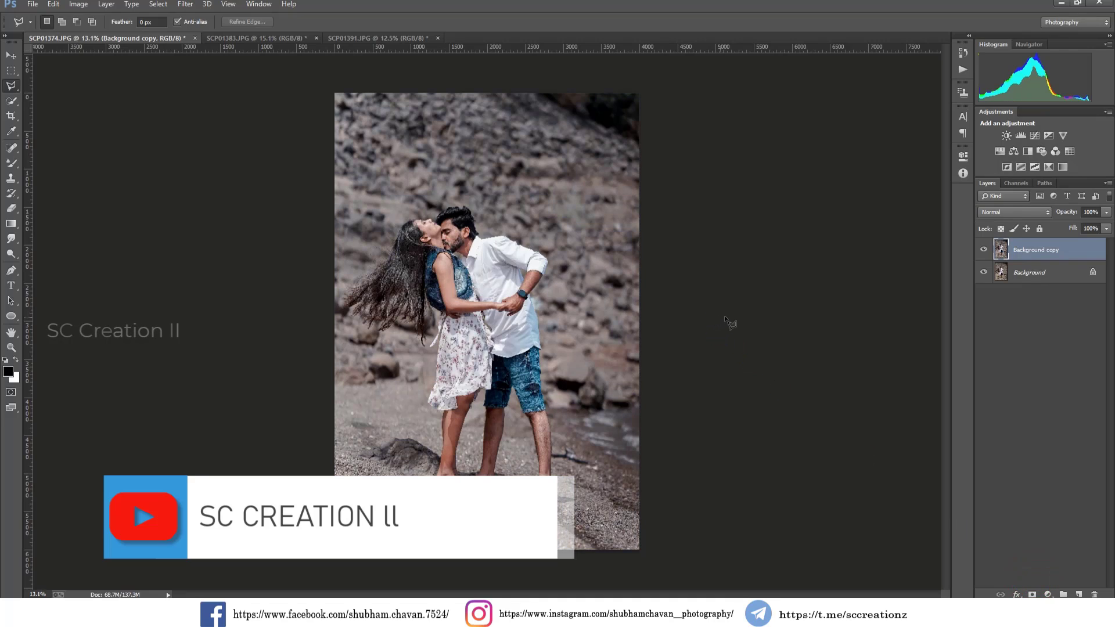
- Toggle the Background copy's visibility to compare the graded copy with the original
left_click(984, 251)
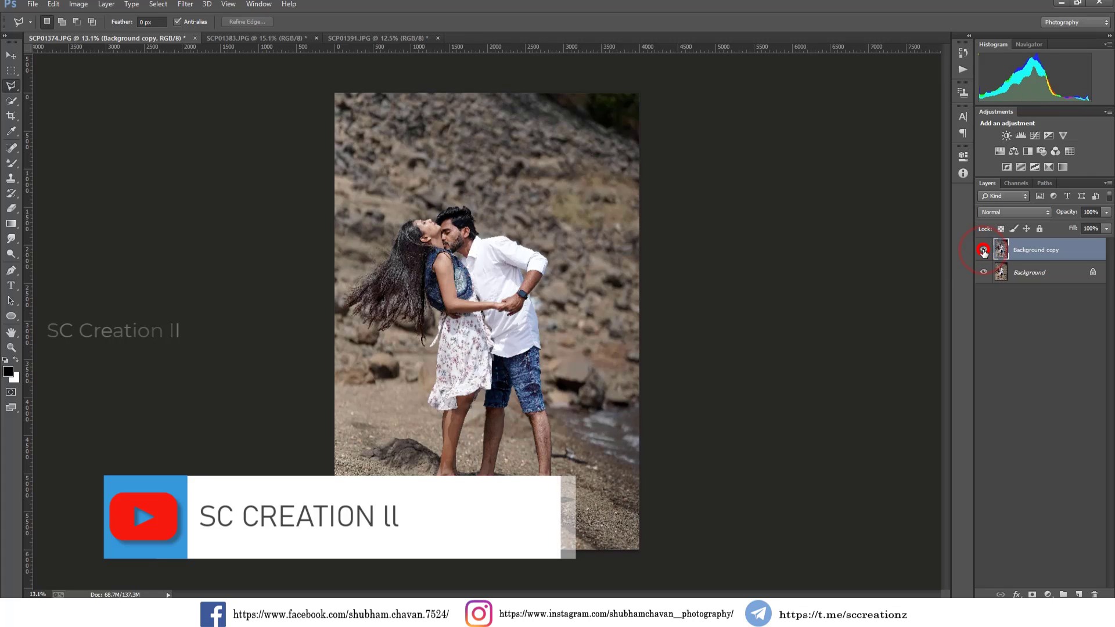
left_click(984, 251)
scroll(471, 293, "up", 1)
key("alt")
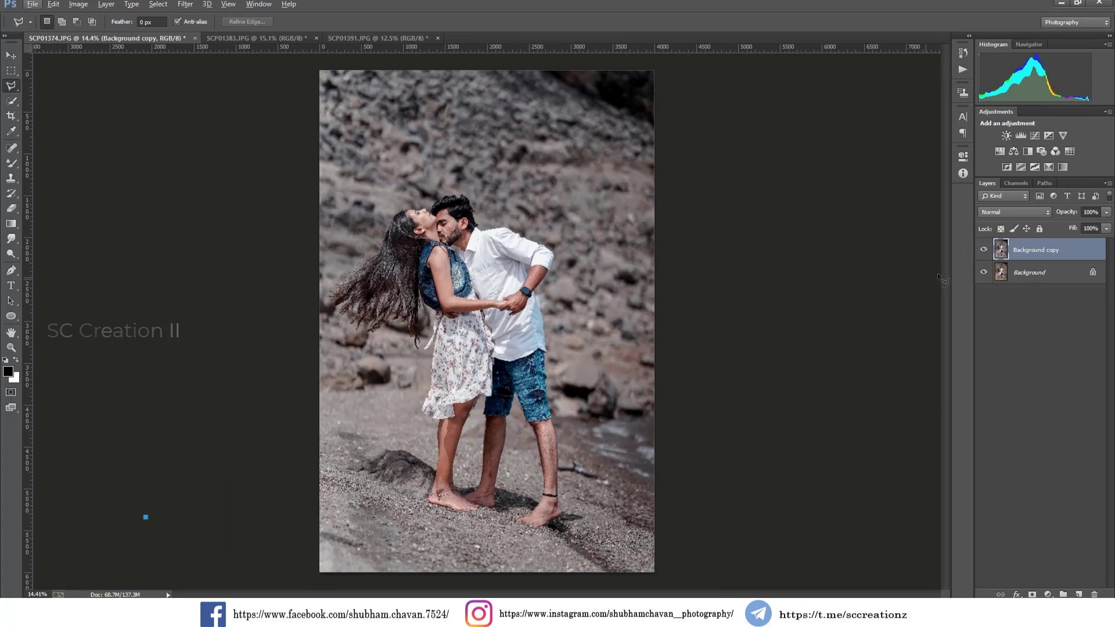
left_click(984, 252)
left_click(984, 251)
- Add a Selective Color adjustment layer with the Reds' Black set to -6%
left_click(1048, 595)
left_click(1027, 588)
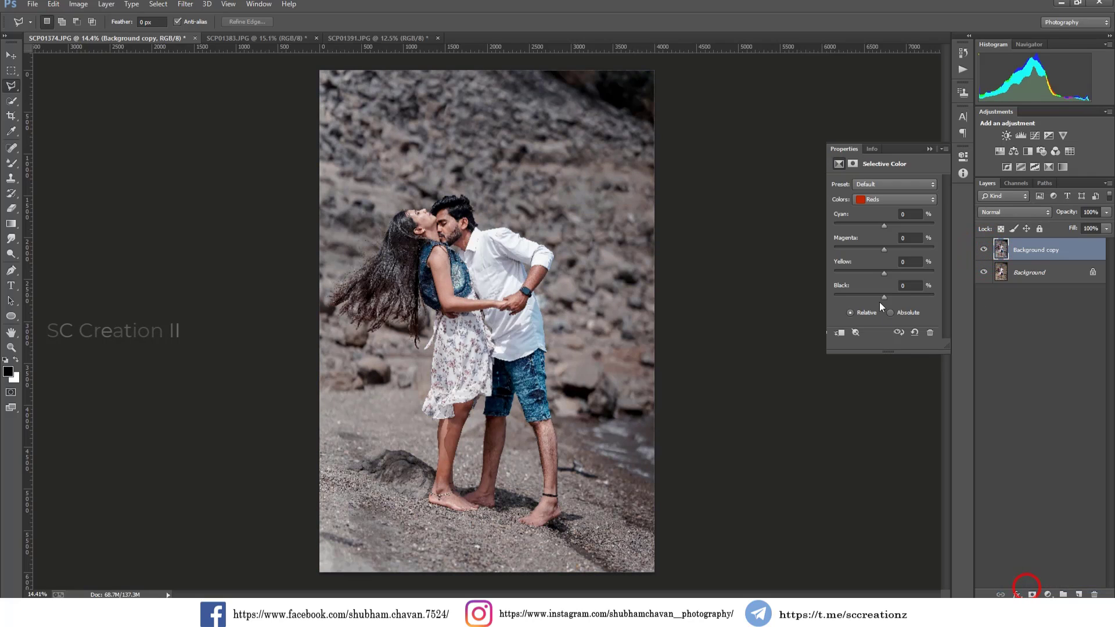
mouse_move(884, 295)
left_mouse_down()
mouse_move(898, 299)
mouse_move(884, 300)
left_mouse_up()
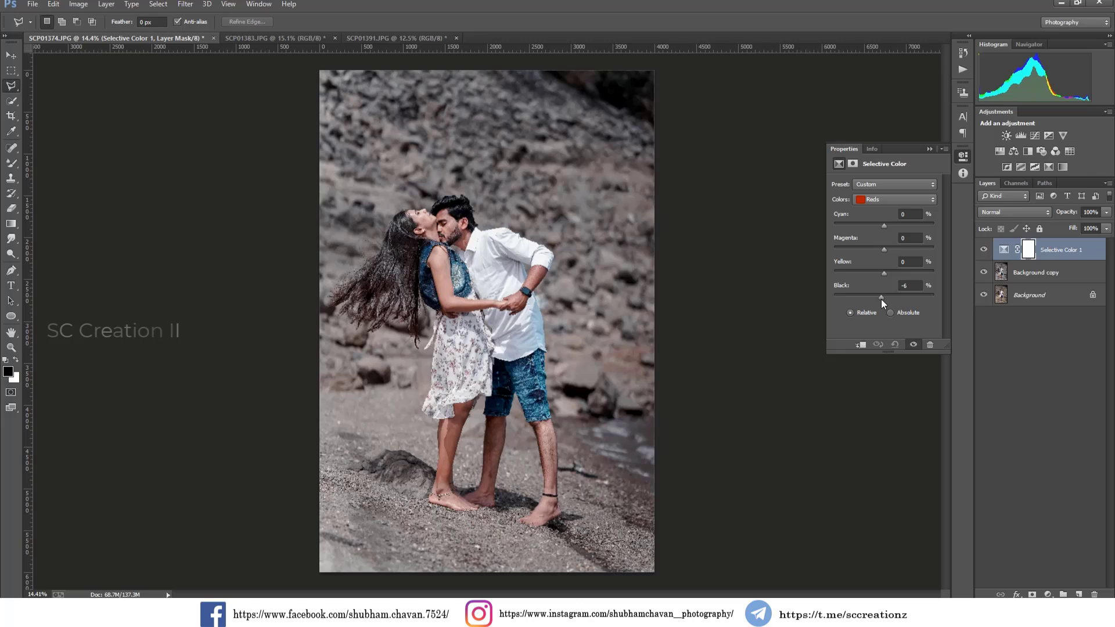
left_click_drag(881, 299, 882, 299)
- Collapse the Selective Color properties, toggle the adjustment to compare, and select the Move tool
left_click(930, 150)
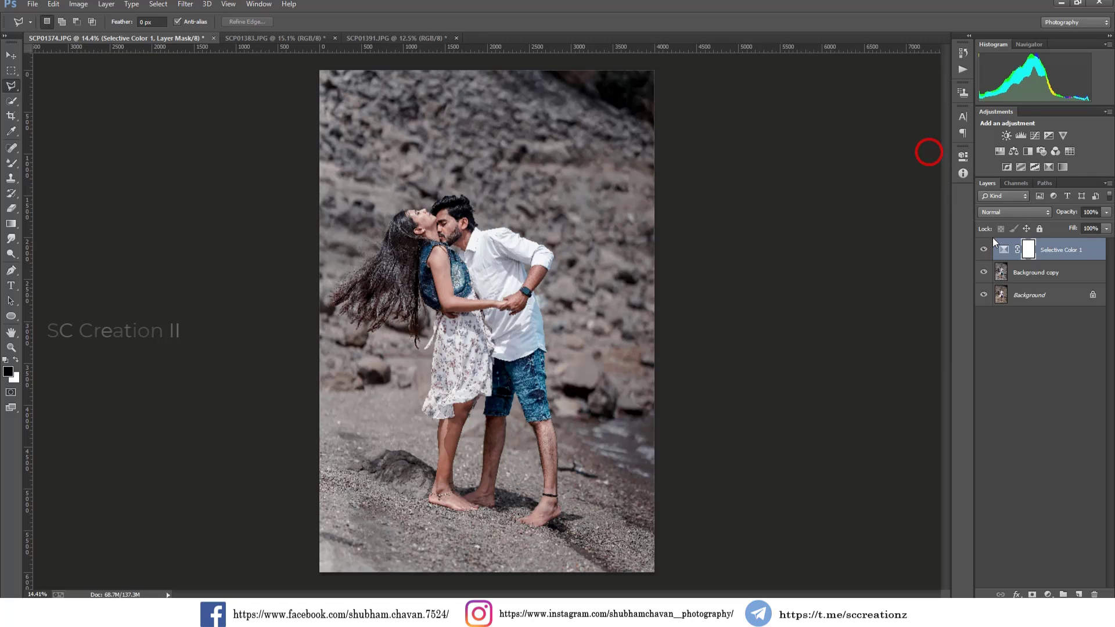
left_click(981, 251)
left_click(982, 251)
scroll(314, 239, "up", 2)
scroll(315, 239, "up", 2)
scroll(314, 240, "up", 2)
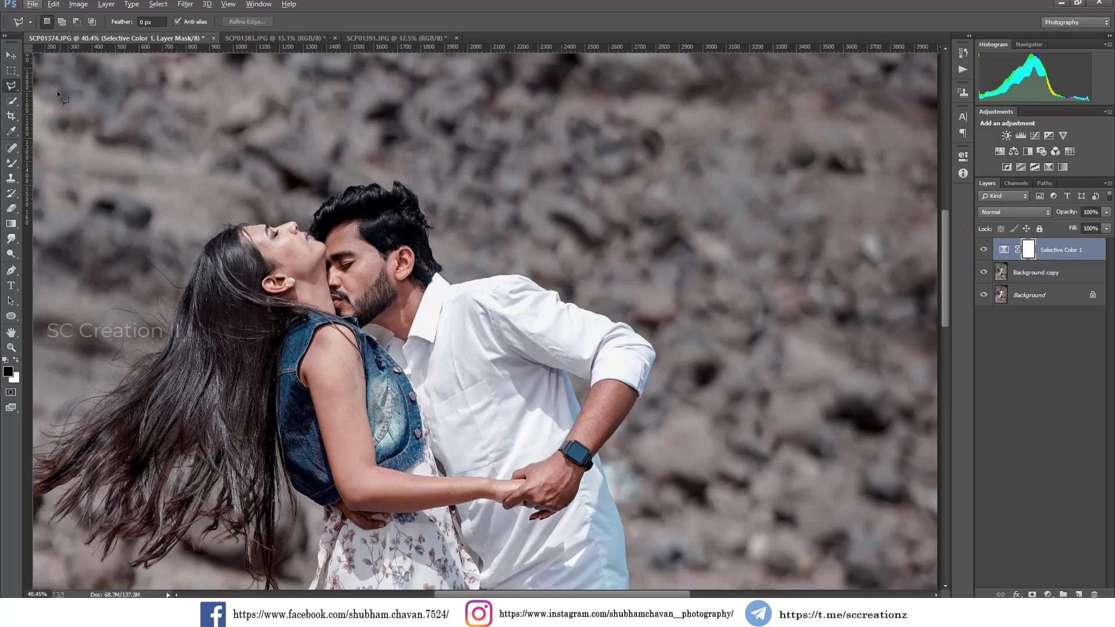
left_click(12, 56)
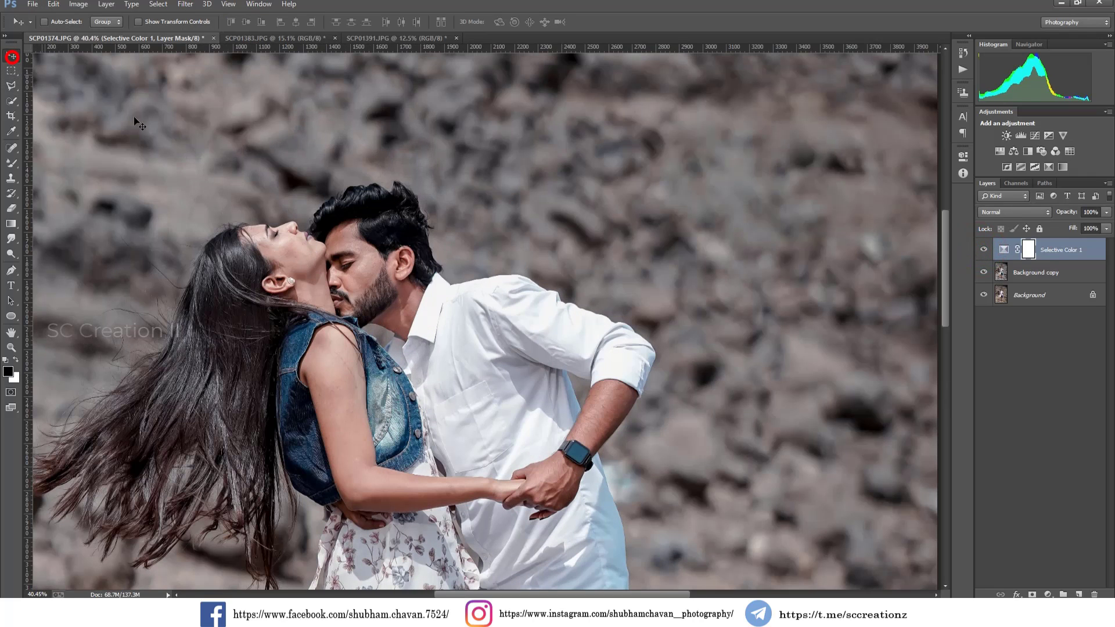
- Toggle Selective Color 1 on and off again to judge its effect on the photo
left_click(986, 251)
scroll(793, 277, "up", 1)
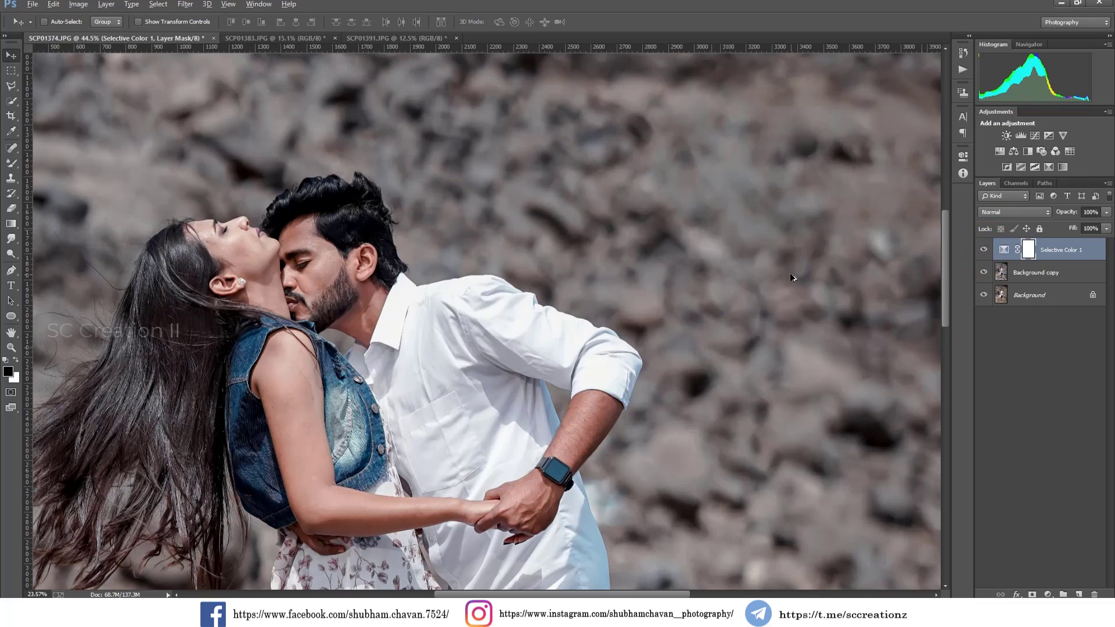
scroll(793, 278, "down", 4)
scroll(793, 278, "down", 1)
scroll(793, 277, "down", 1)
scroll(793, 278, "down", 1)
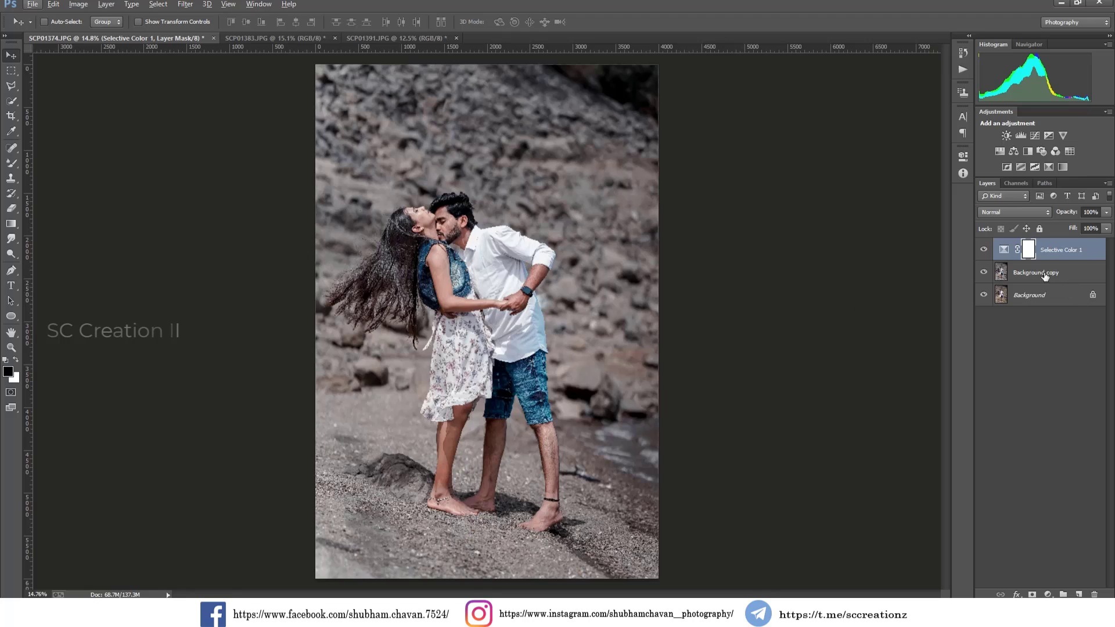
left_click(983, 251)
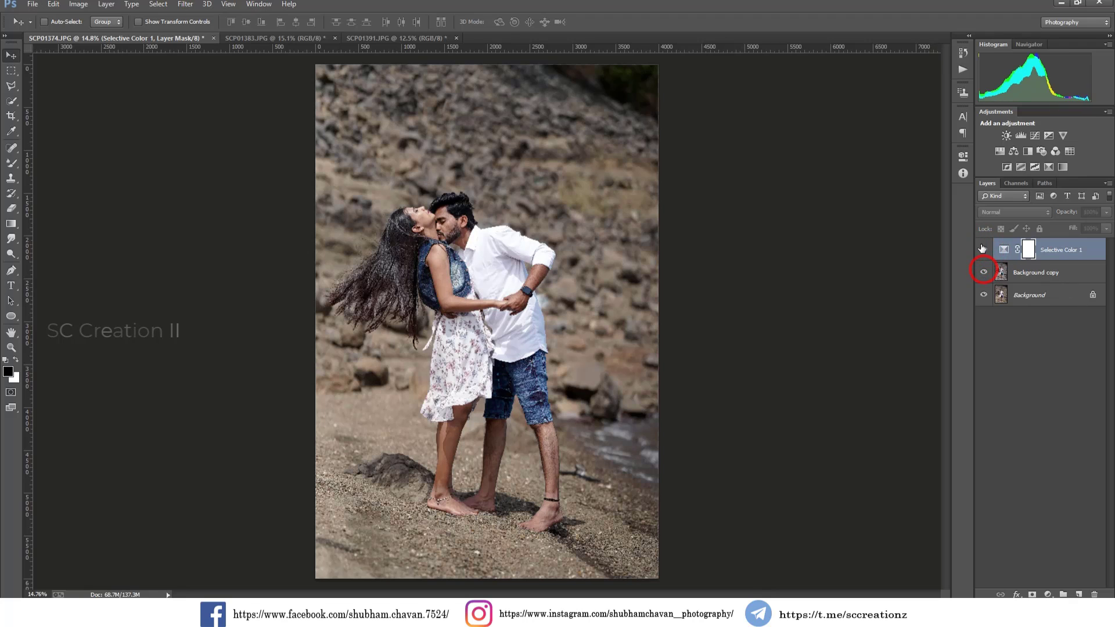
left_click(983, 250)
- Merge Selective Color 1 down into Background copy and compare the merged result
right_click(1081, 258)
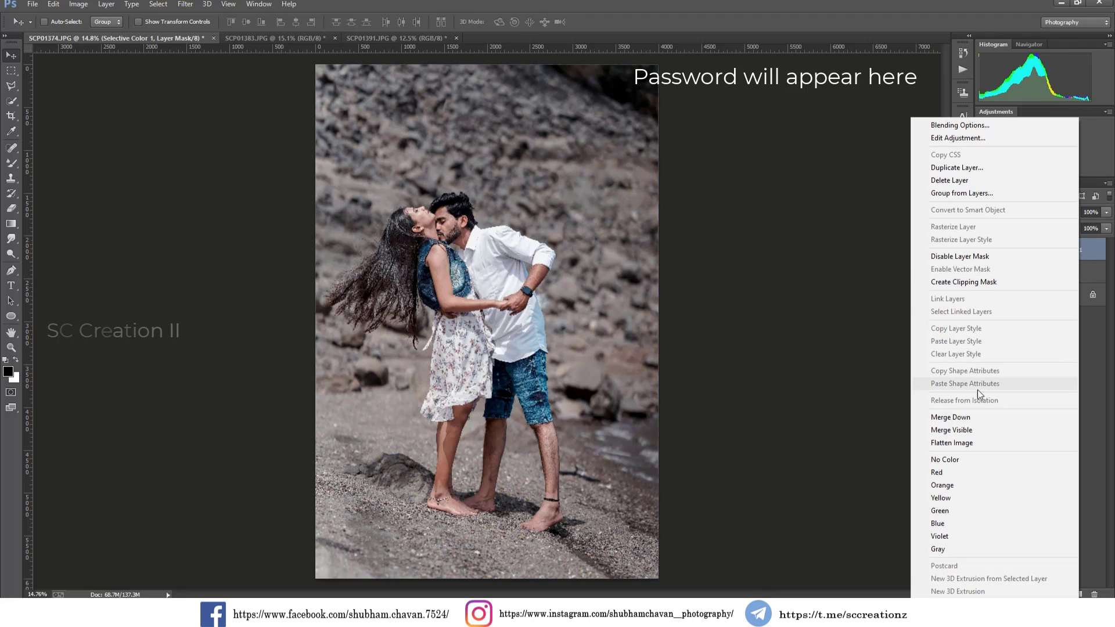
left_click(966, 416)
left_click(982, 251)
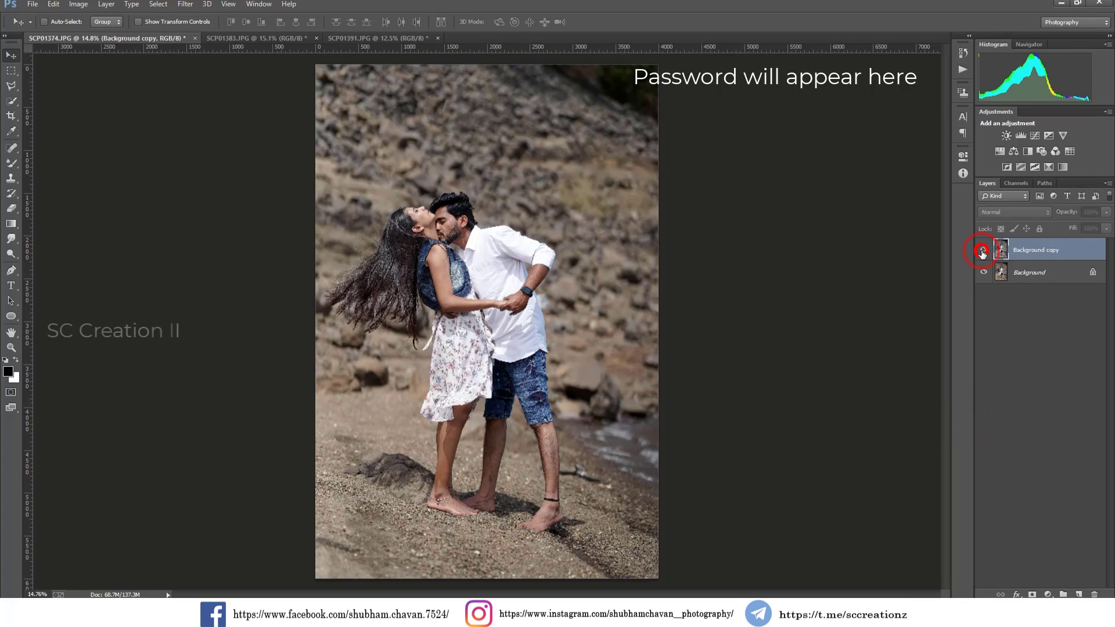
left_click(983, 250)
- Switch to the SCP01383 photo and duplicate its Background layer
left_click(264, 39)
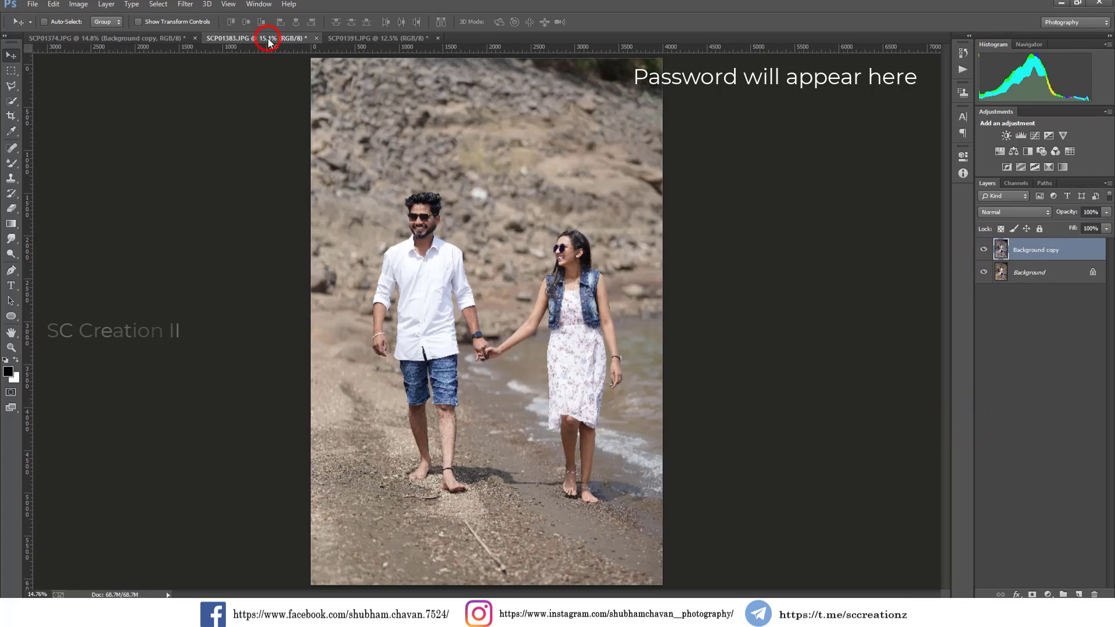
right_click(1040, 263)
left_click(1015, 286)
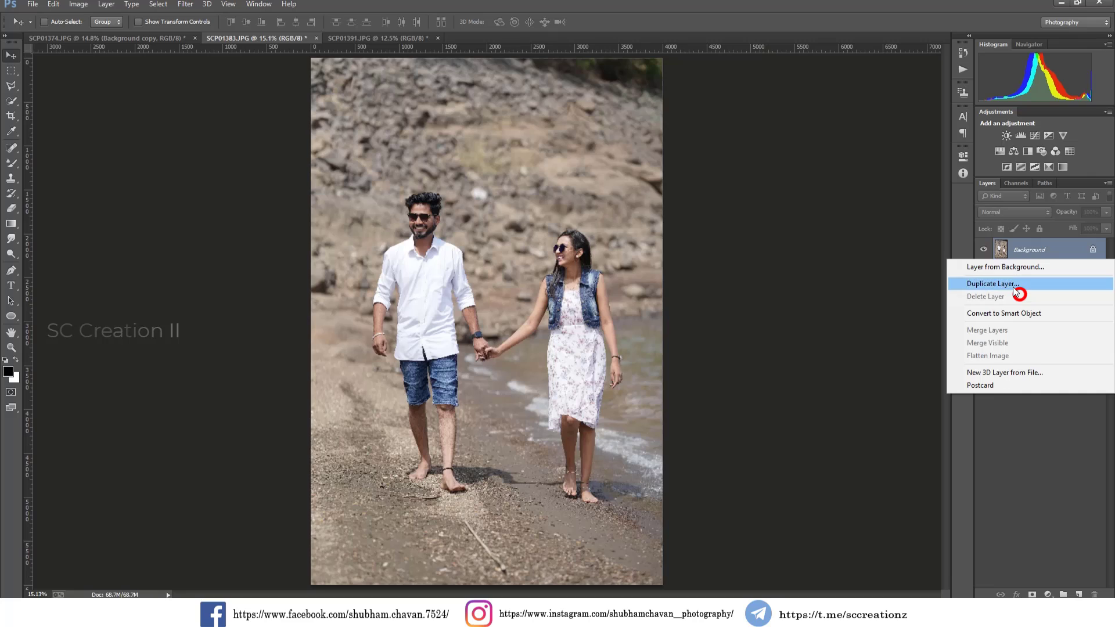
left_click(658, 186)
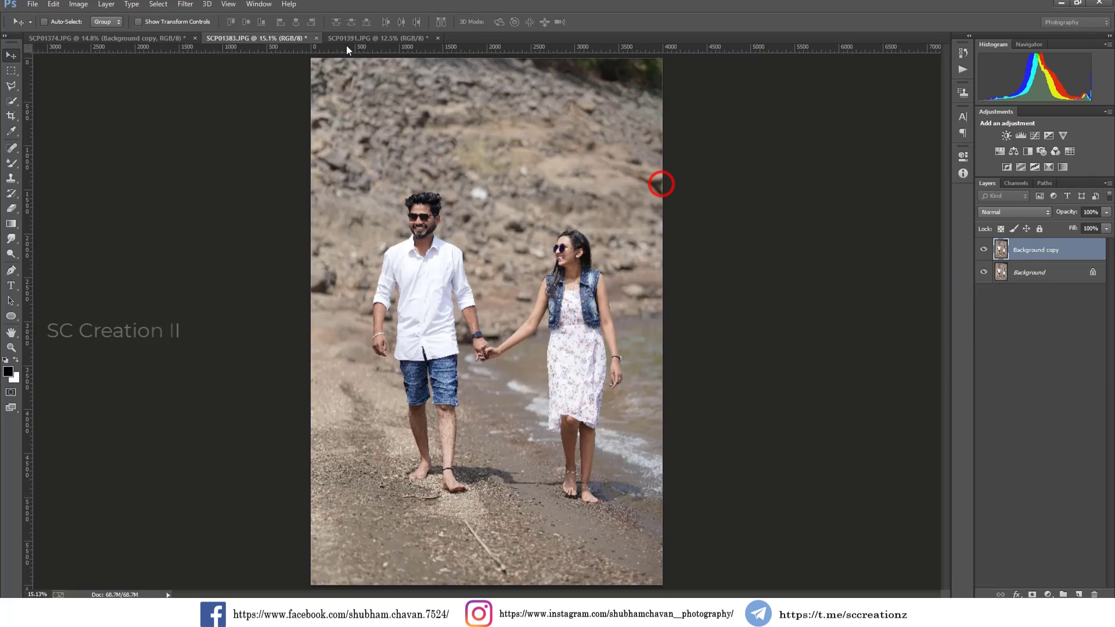
- Grade the Background copy in the Camera Raw Filter and toggle it against the original
left_click(186, 5)
left_click(260, 16)
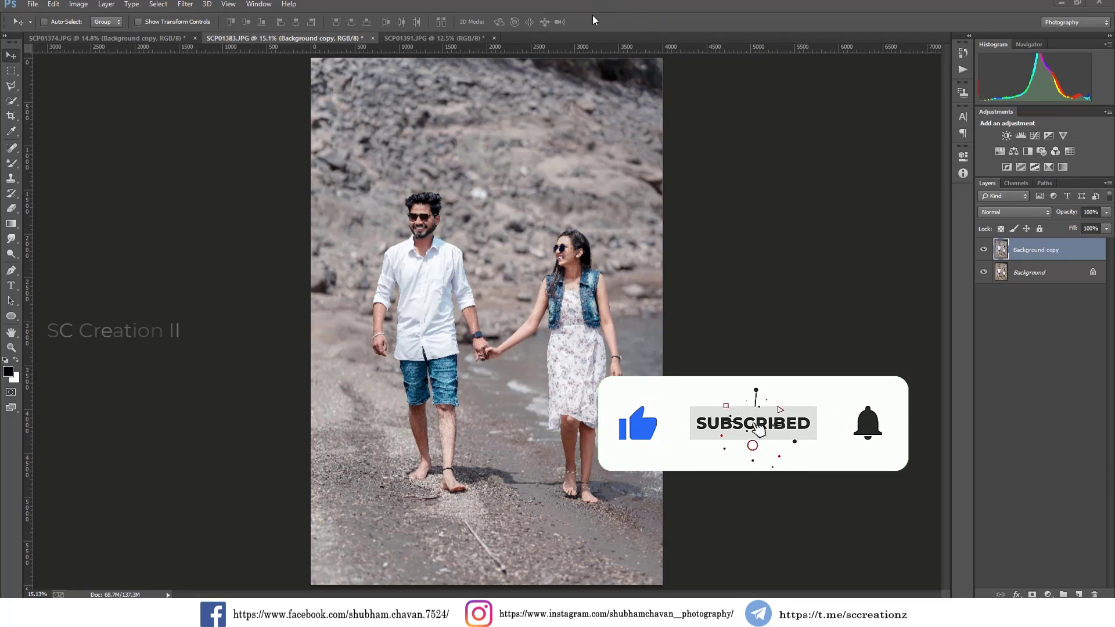
left_click(984, 249)
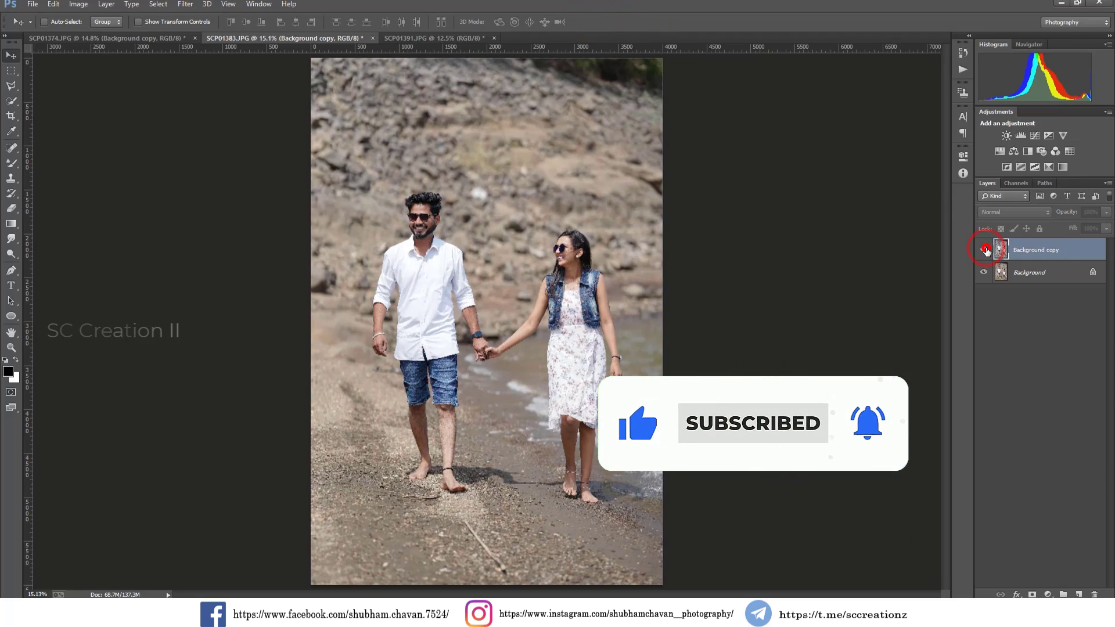
- Apply Levels with the white input level lowered to 251
left_click(84, 6)
mouse_move(96, 33)
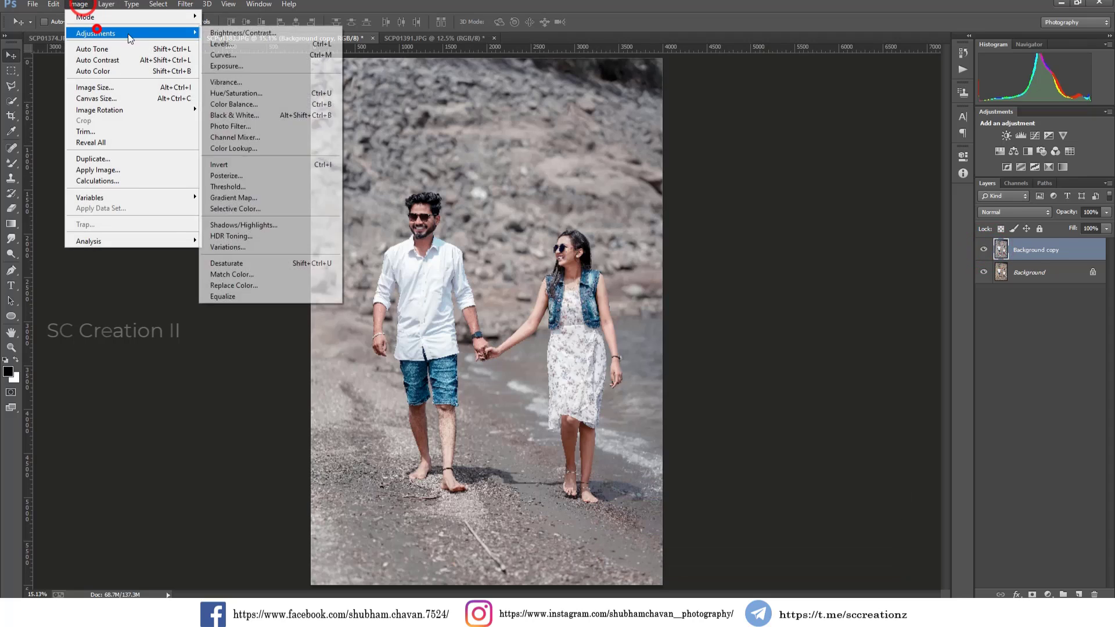
left_click(220, 42)
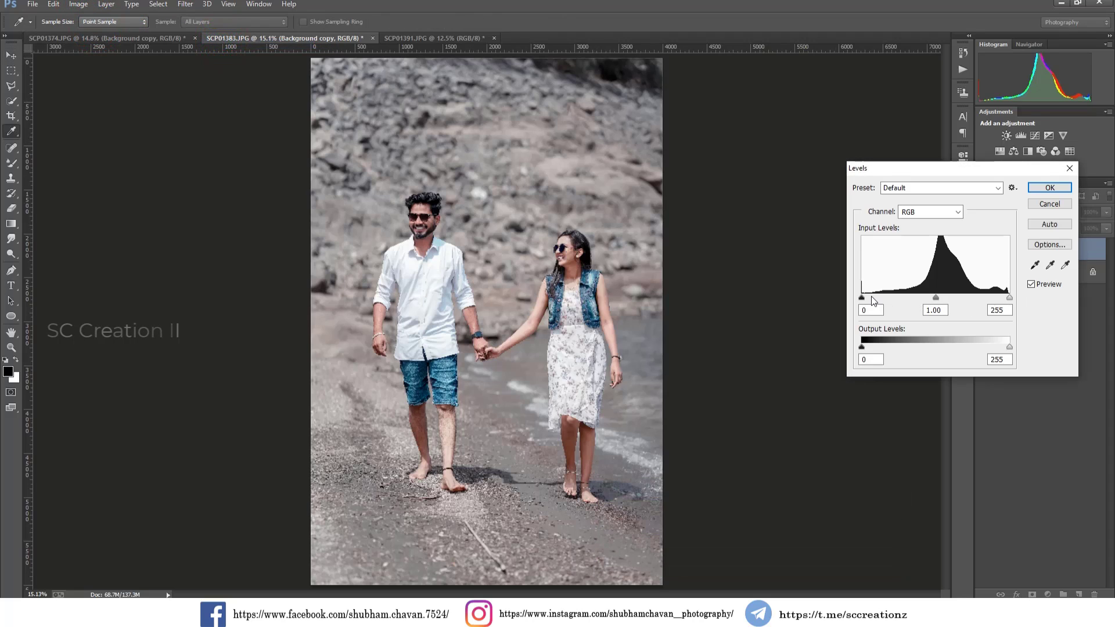
left_click(870, 297)
left_click_drag(1010, 297, 1008, 298)
left_click(1050, 187)
- Reopen the Camera Raw Filter on the Background copy
key("v")
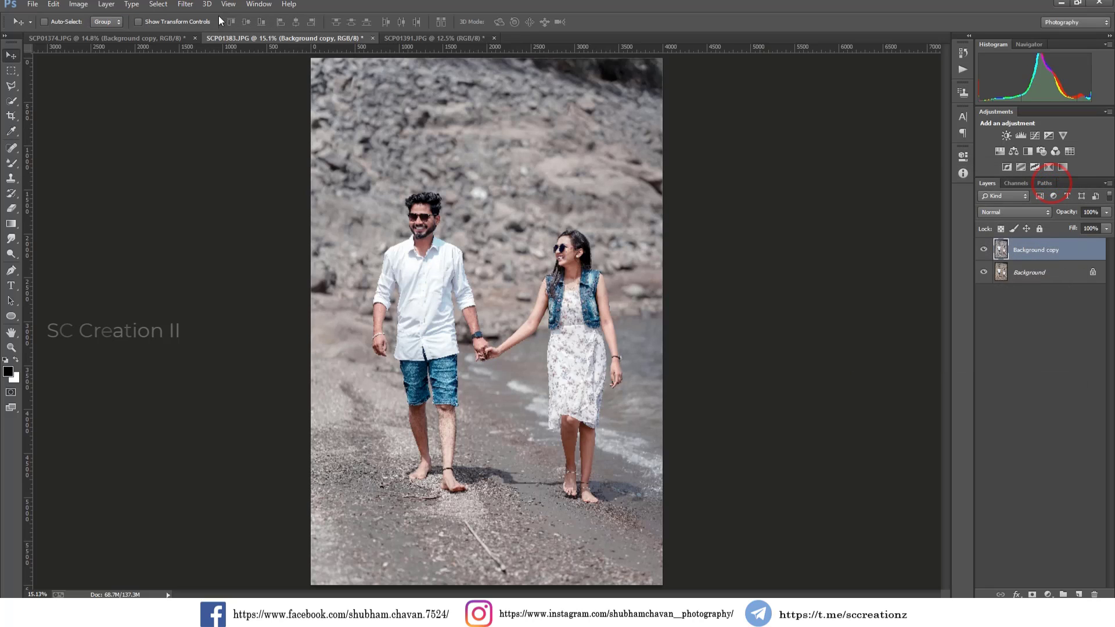
left_click(187, 5)
left_click(210, 70)
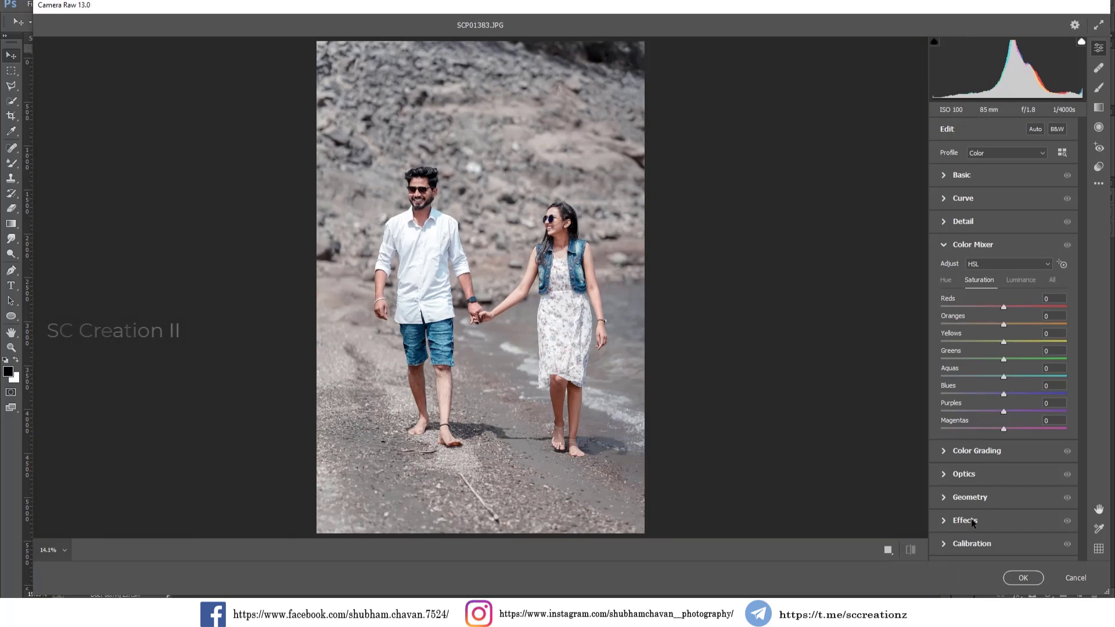
- Deepen the effects vignette and pull the Highlights down in Camera Raw
left_click(974, 522)
left_click(994, 388)
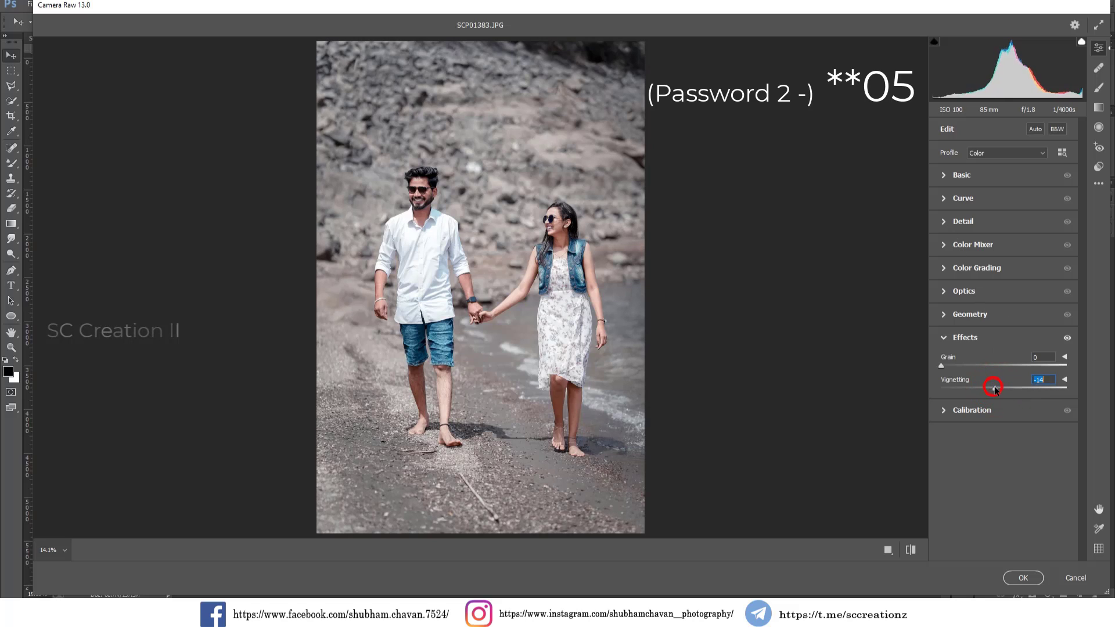
left_click(942, 178)
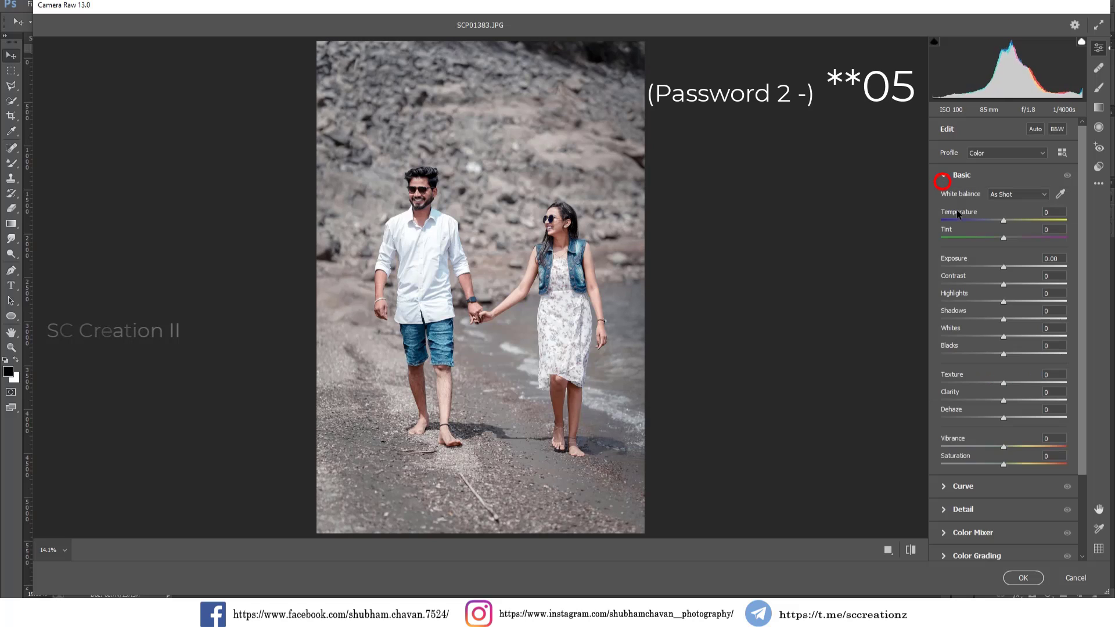
left_click(979, 301)
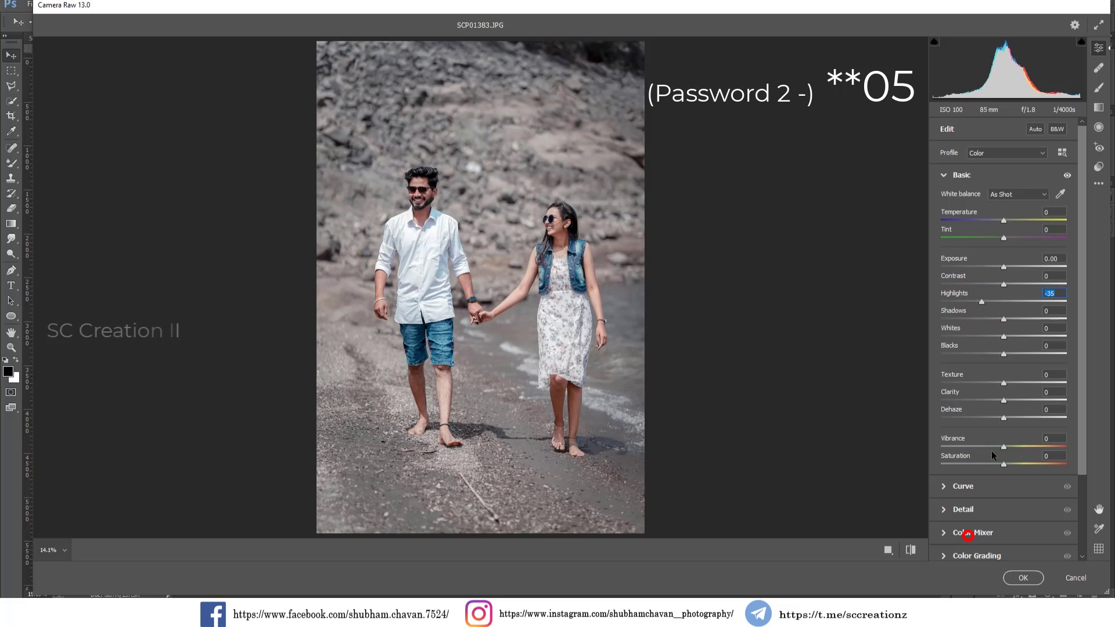
- Raise Oranges luminance to +6 in the Color Mixer and apply the grade
left_click(968, 534)
left_click(1016, 282)
left_click(1009, 323)
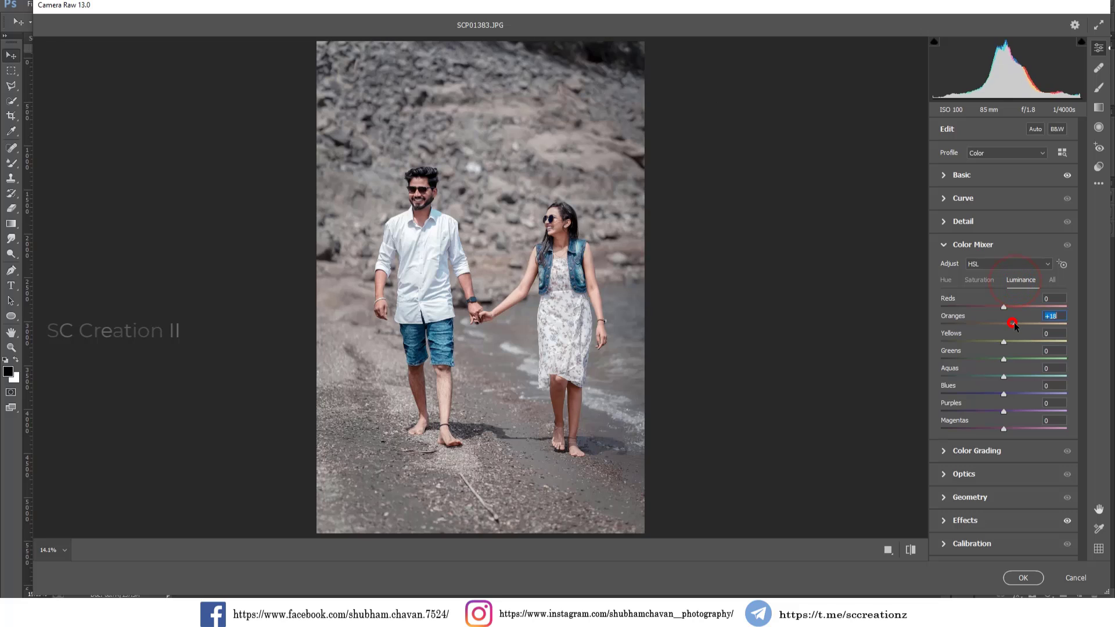
left_click(1031, 580)
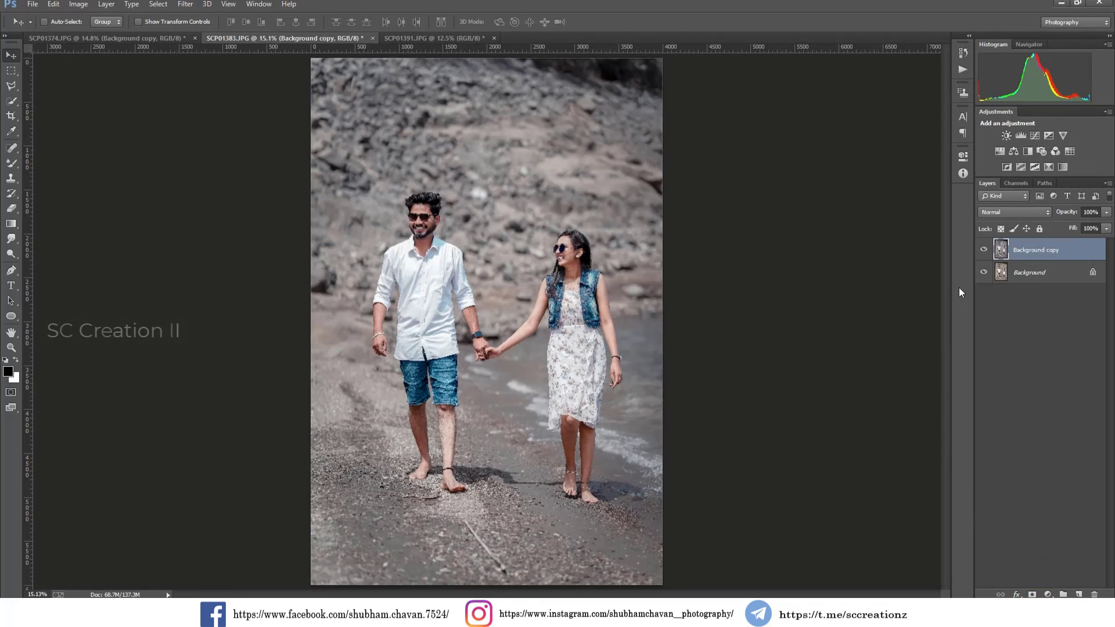
- Toggle the graded layer against the original, then bring up SCP01391.JPG
left_click(981, 250)
left_click(982, 251)
left_click(981, 251)
left_click(458, 39)
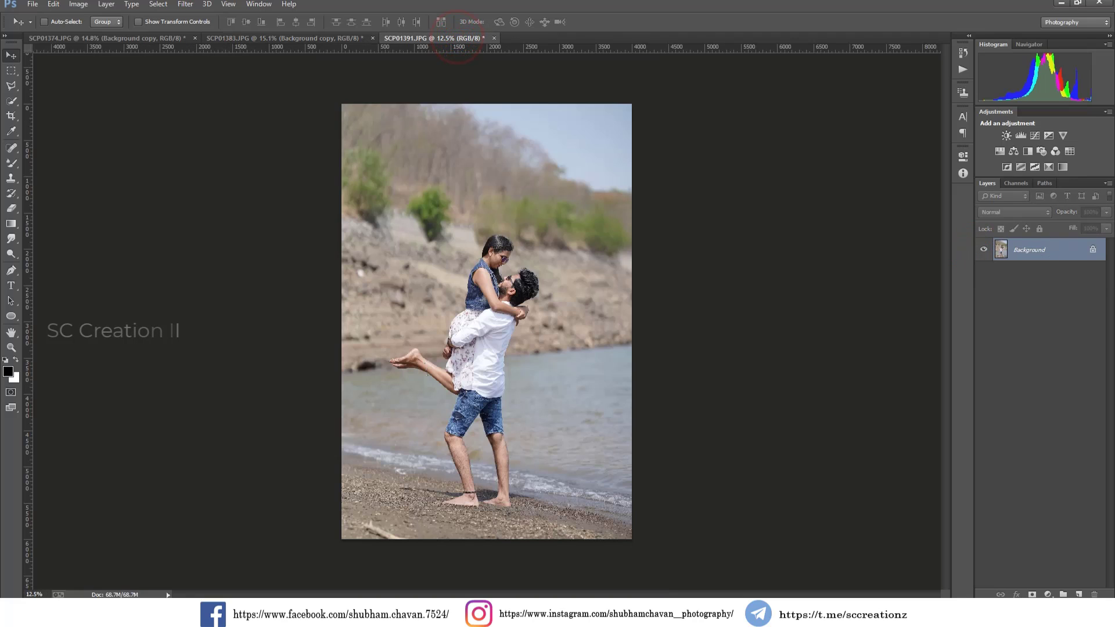
- Duplicate SCP01391's Background layer into a Background copy
right_click(1061, 262)
left_click(990, 291)
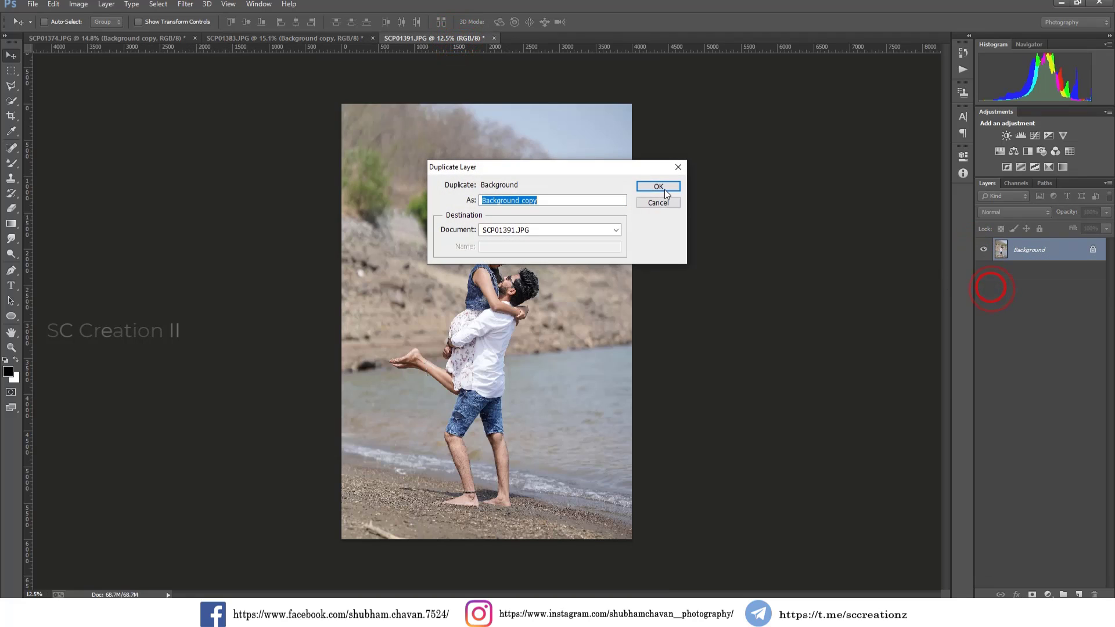
left_click(657, 183)
- Launch the Camera Raw Filter on the Background copy
left_click(185, 4)
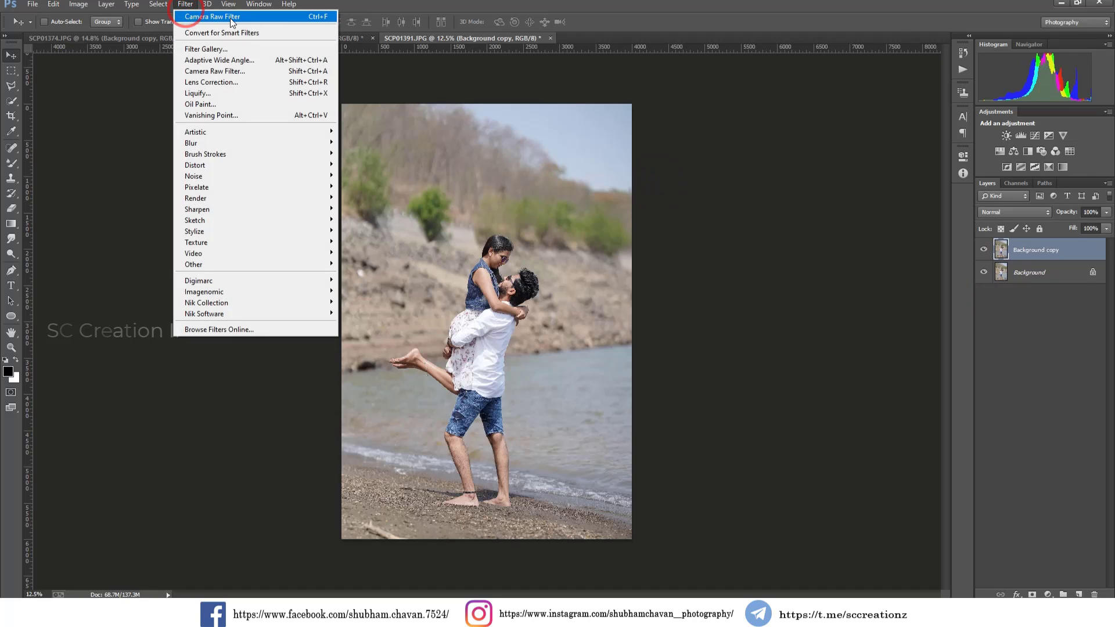
left_click(263, 18)
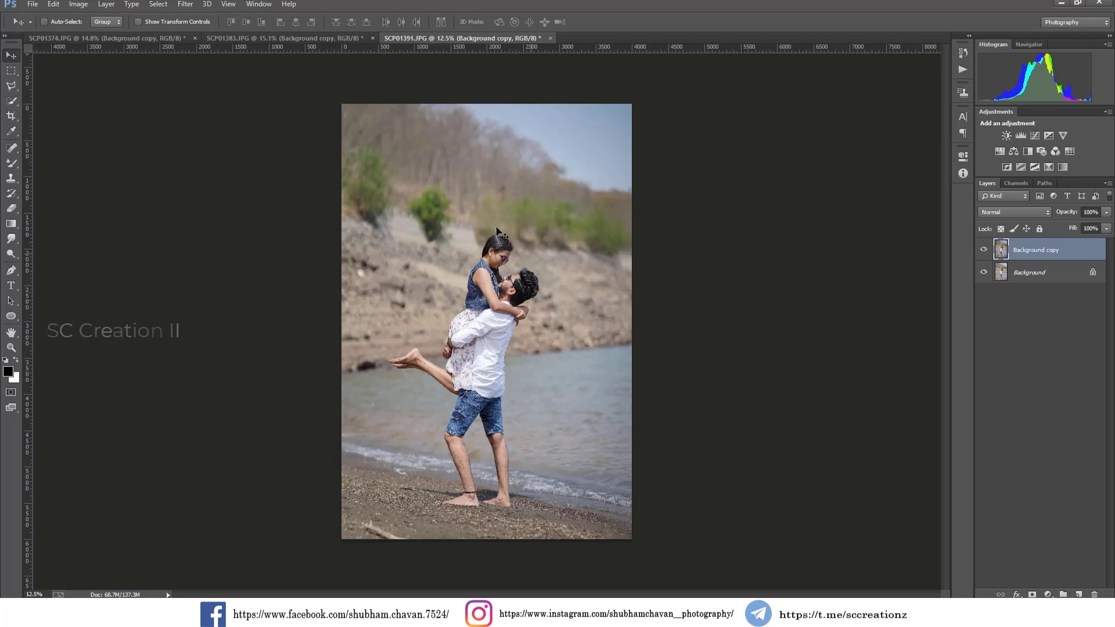
left_click(185, 4)
left_click(212, 69)
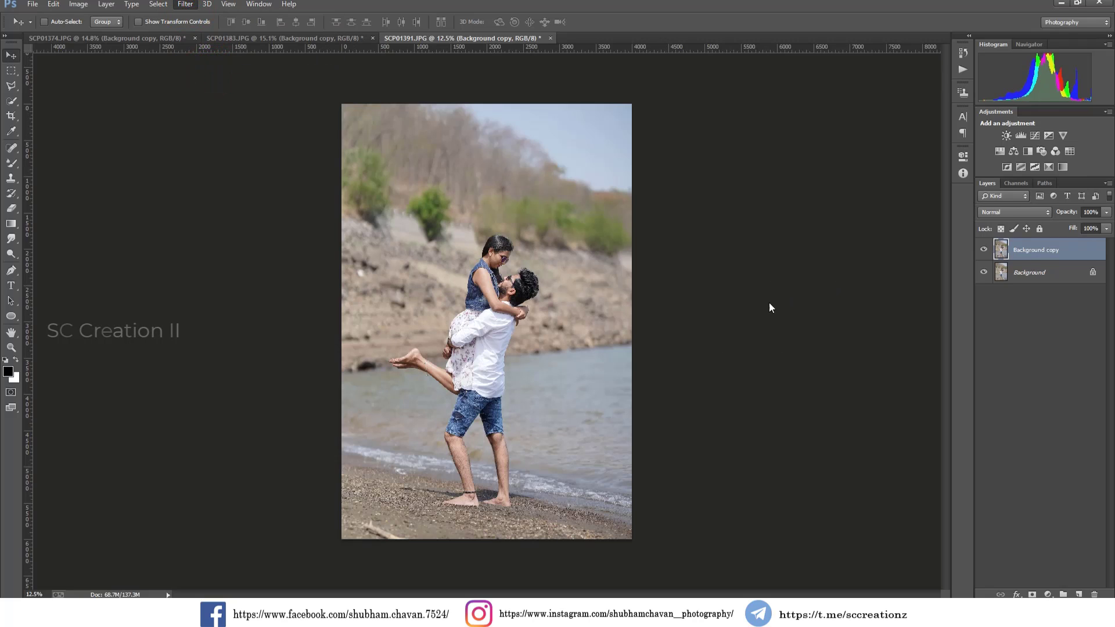
- Load the Prewedding.xmp preset into Camera Raw and check the couple's faces up close
left_click(1095, 182)
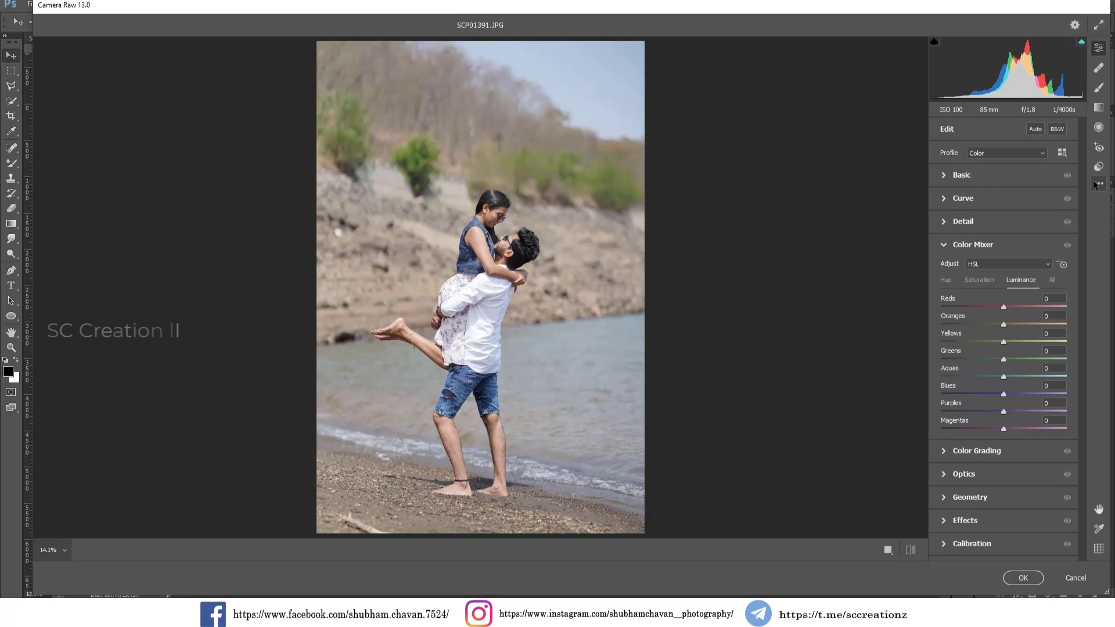
left_click(999, 318)
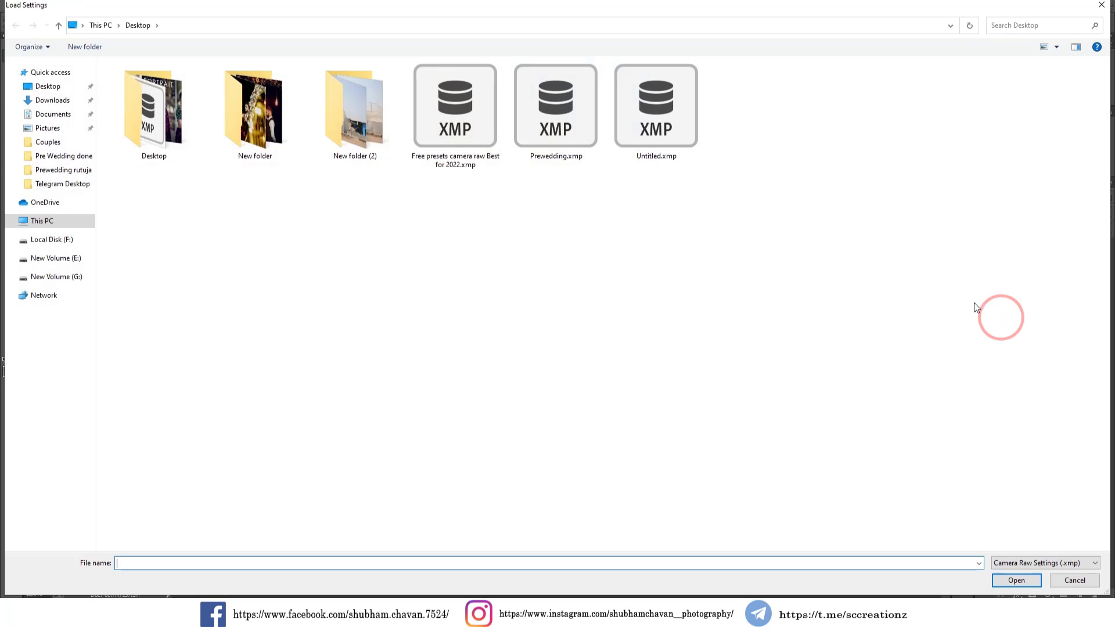
double_click(567, 130)
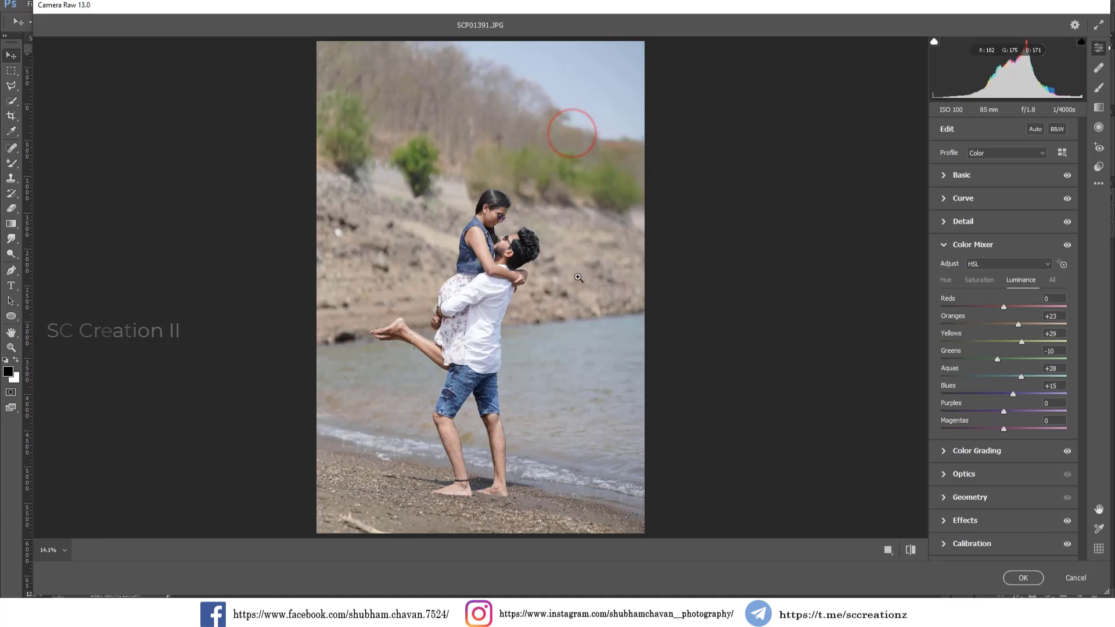
left_click(503, 238)
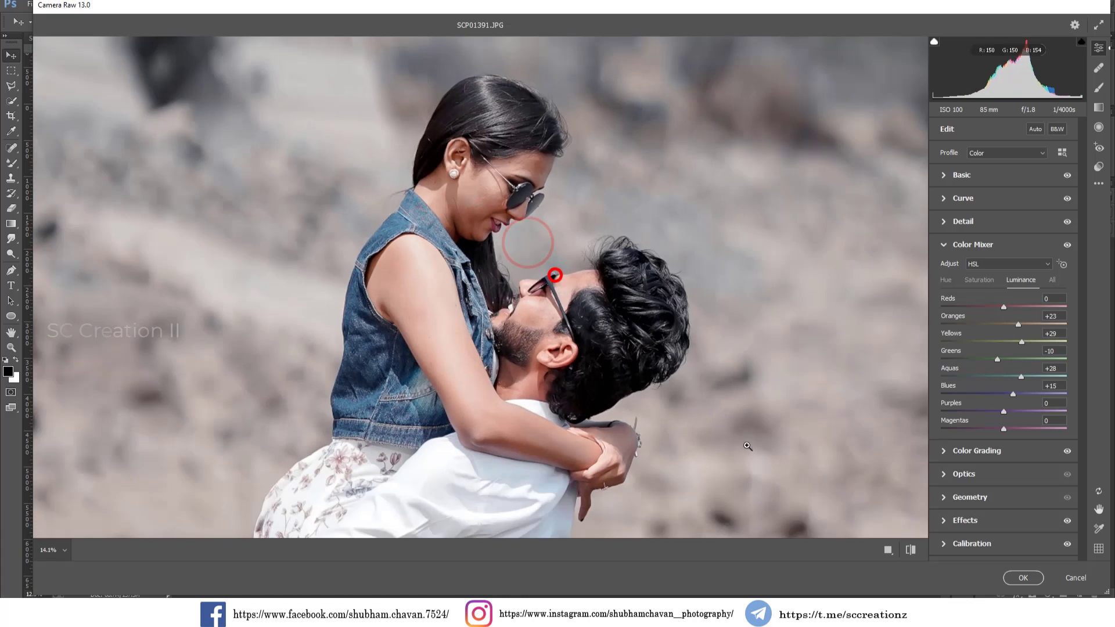
left_click(555, 275)
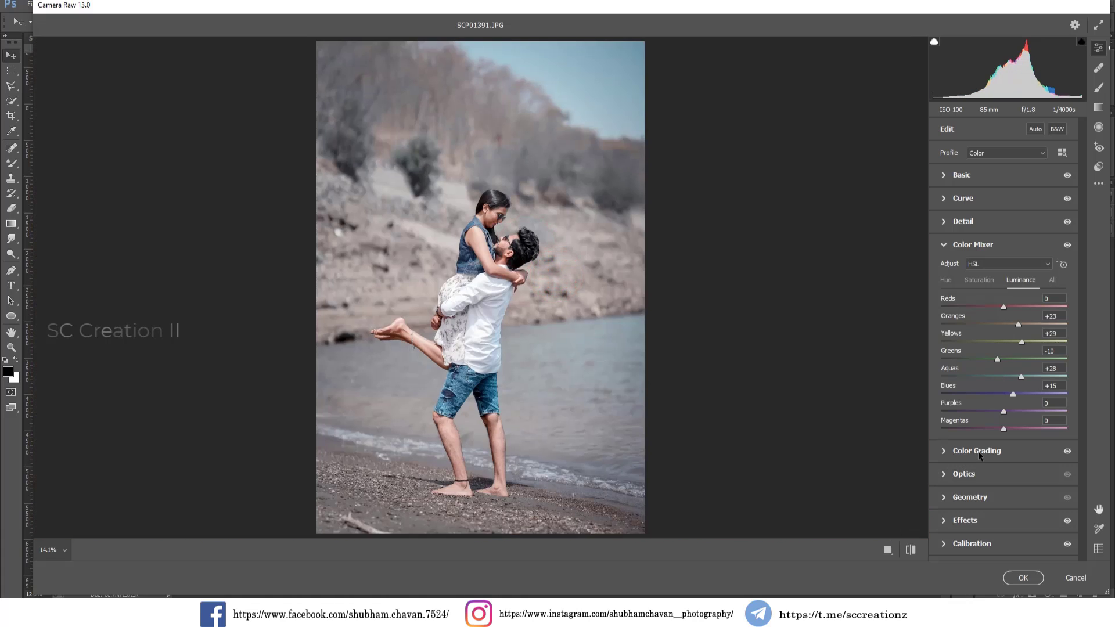
- Raise Blues luminance to +56 and fine-tune Blues saturation
left_click_drag(1013, 394, 1039, 394)
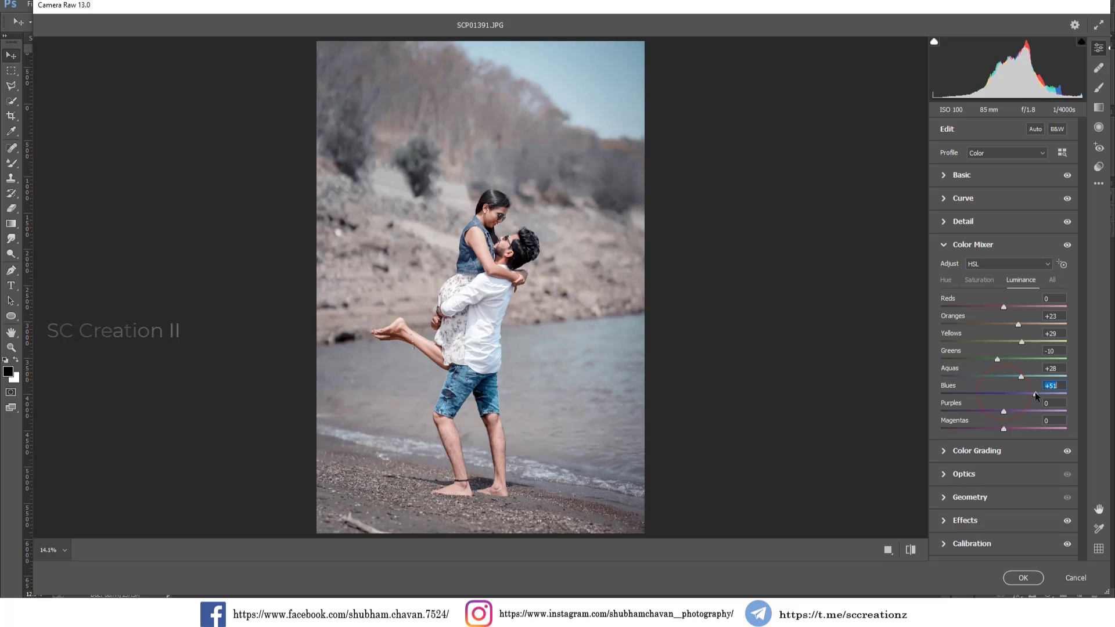
left_click(987, 281)
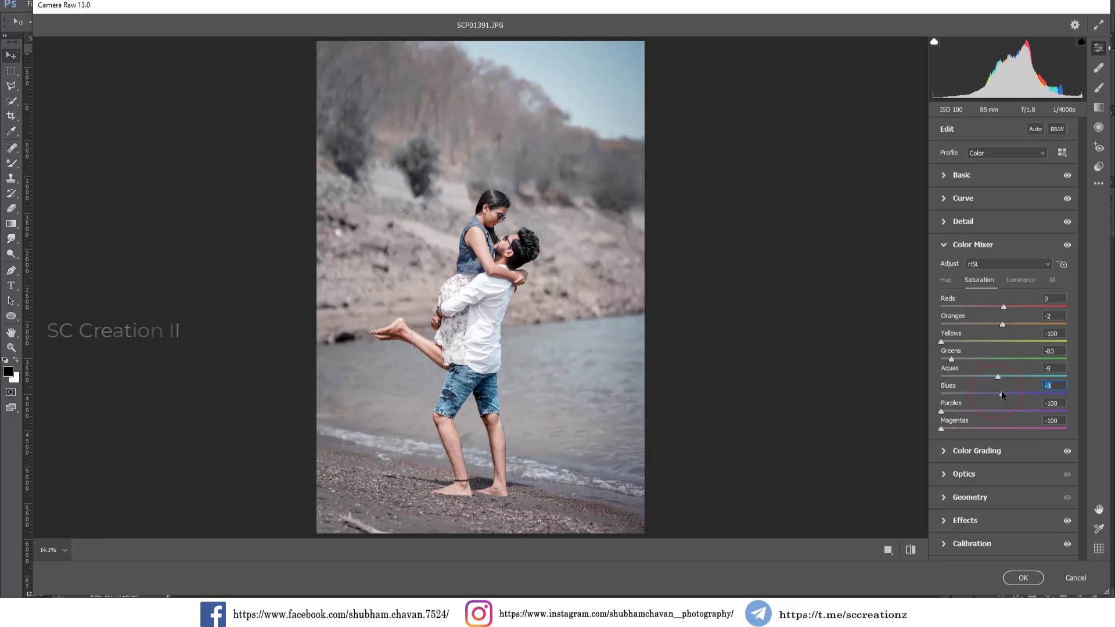
mouse_move(998, 376)
left_mouse_down()
mouse_move(1051, 378)
mouse_move(994, 376)
mouse_move(1057, 395)
mouse_move(1011, 397)
left_mouse_up()
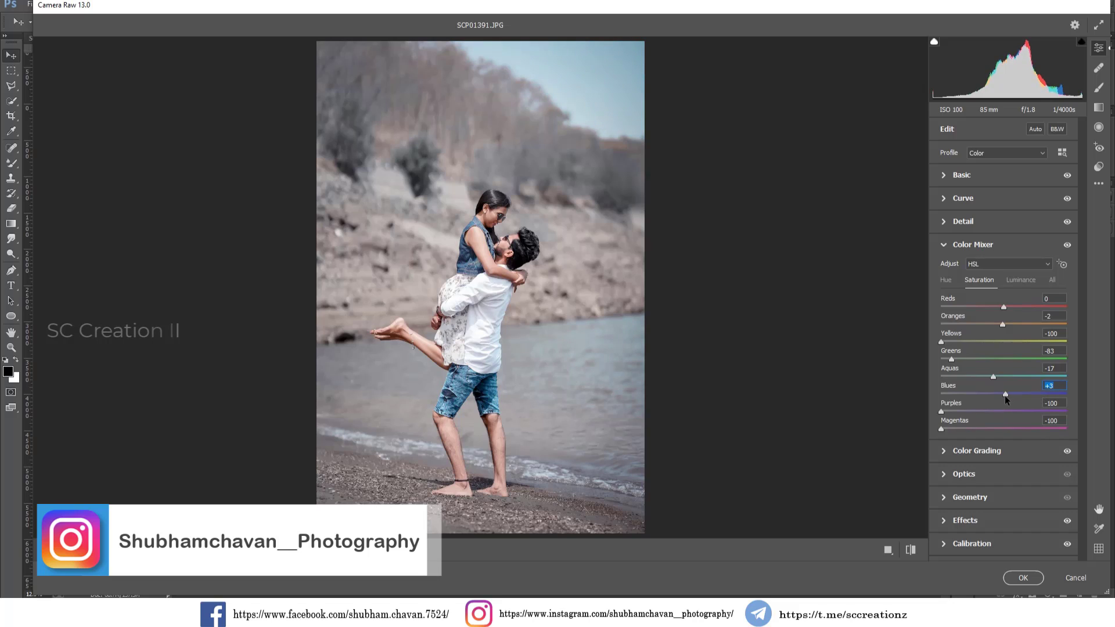
- Strengthen the edge vignette and pull the Highlights down further
left_click(957, 521)
left_click_drag(993, 388, 990, 388)
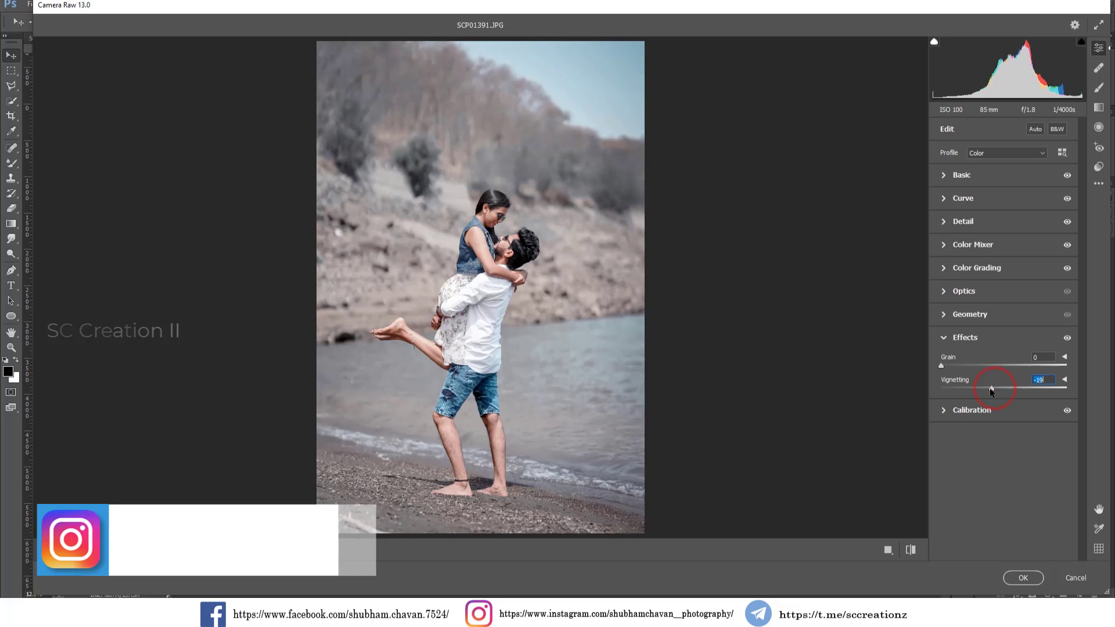
left_click(944, 176)
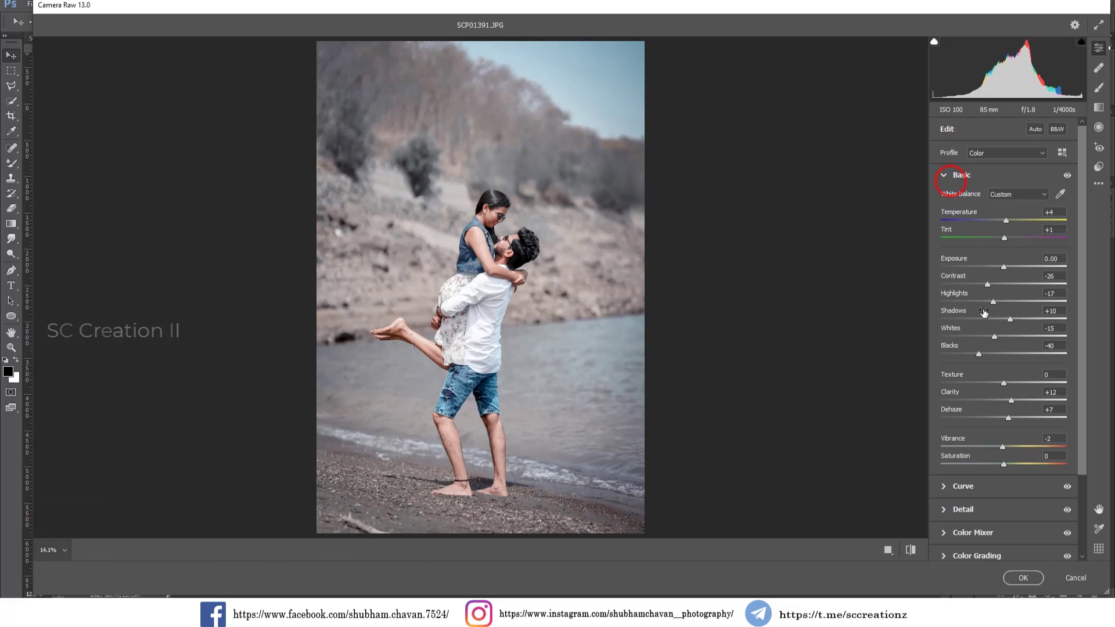
mouse_move(978, 301)
left_mouse_down()
mouse_move(1017, 318)
mouse_move(957, 304)
left_mouse_up()
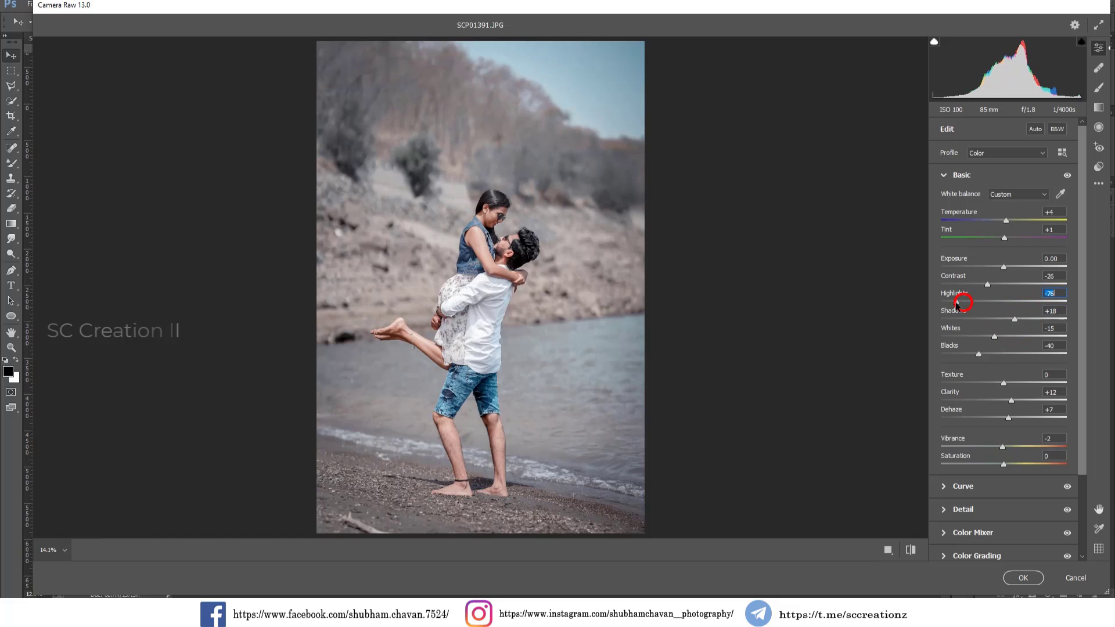
- Adjust Oranges luminance slightly and apply the Camera Raw grade with OK
left_click(967, 536)
left_click(1020, 281)
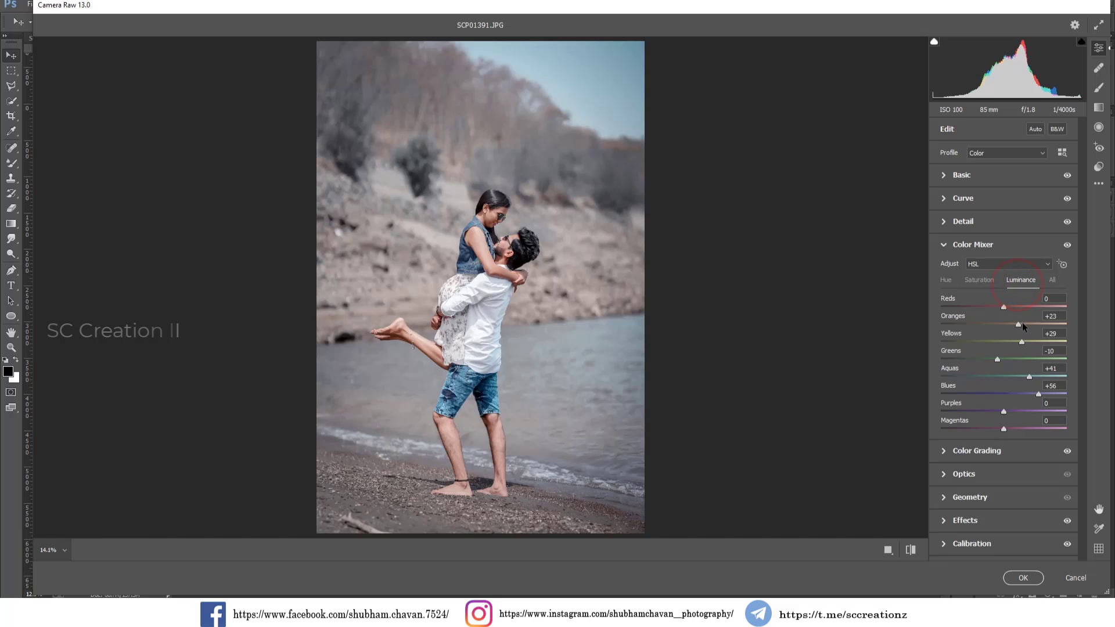
mouse_move(1022, 324)
left_mouse_down()
mouse_move(998, 324)
mouse_move(1015, 325)
left_mouse_up()
left_click(1026, 579)
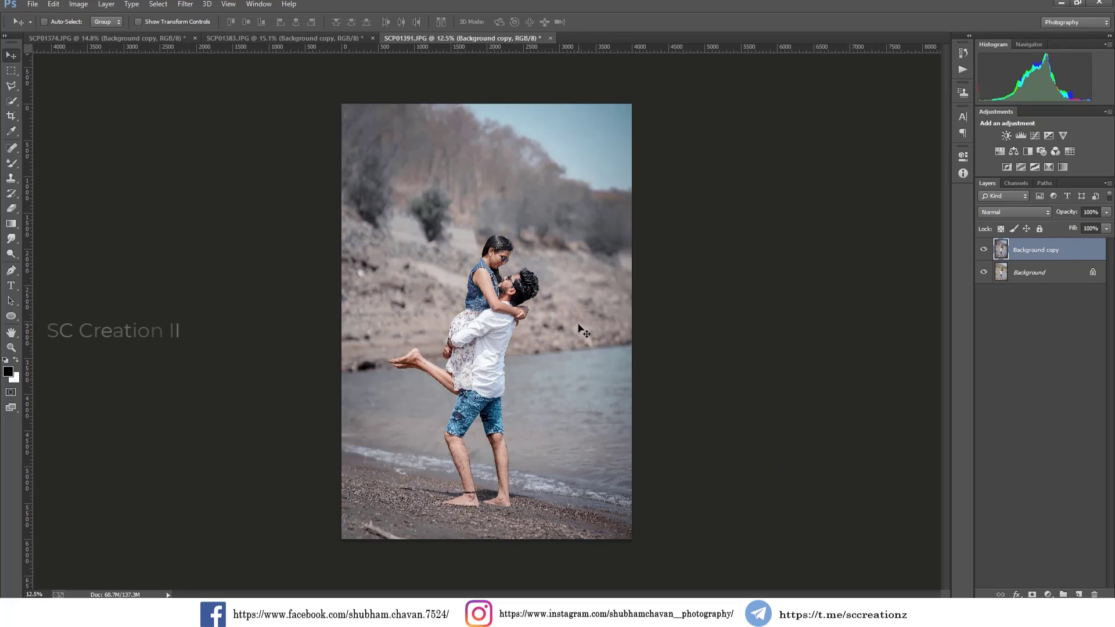
- Fit SCP01391 to the window, toggle graded versus original, then review SCP01383 and SCP01374
key("ctrl+0")
left_click(984, 249)
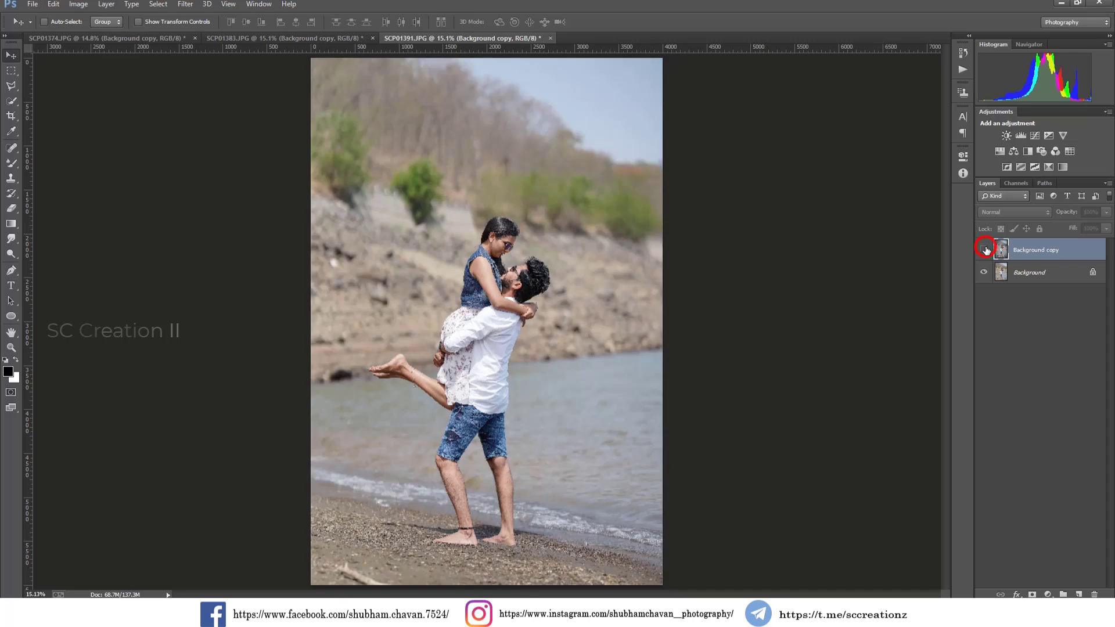
left_click(984, 250)
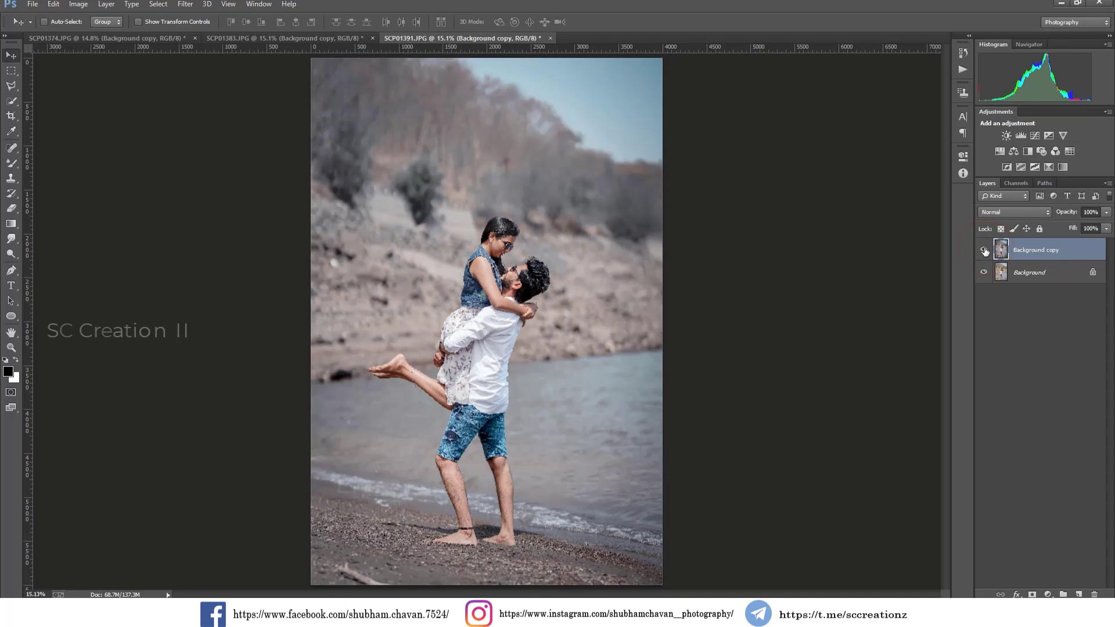
left_click(984, 250)
left_click(984, 250)
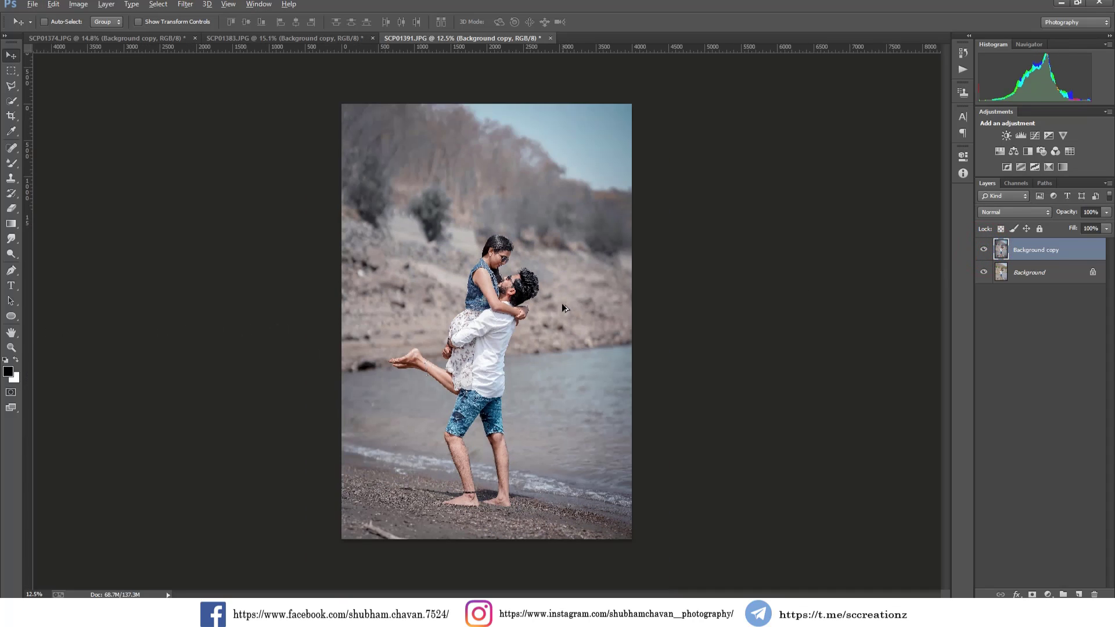
left_click(268, 37)
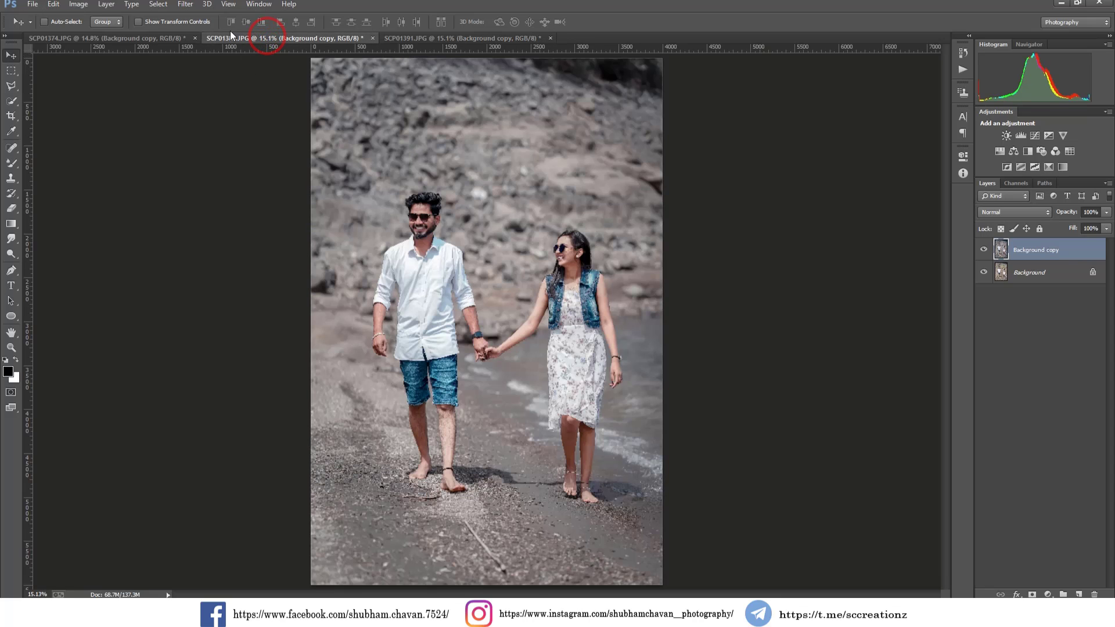
left_click(125, 35)
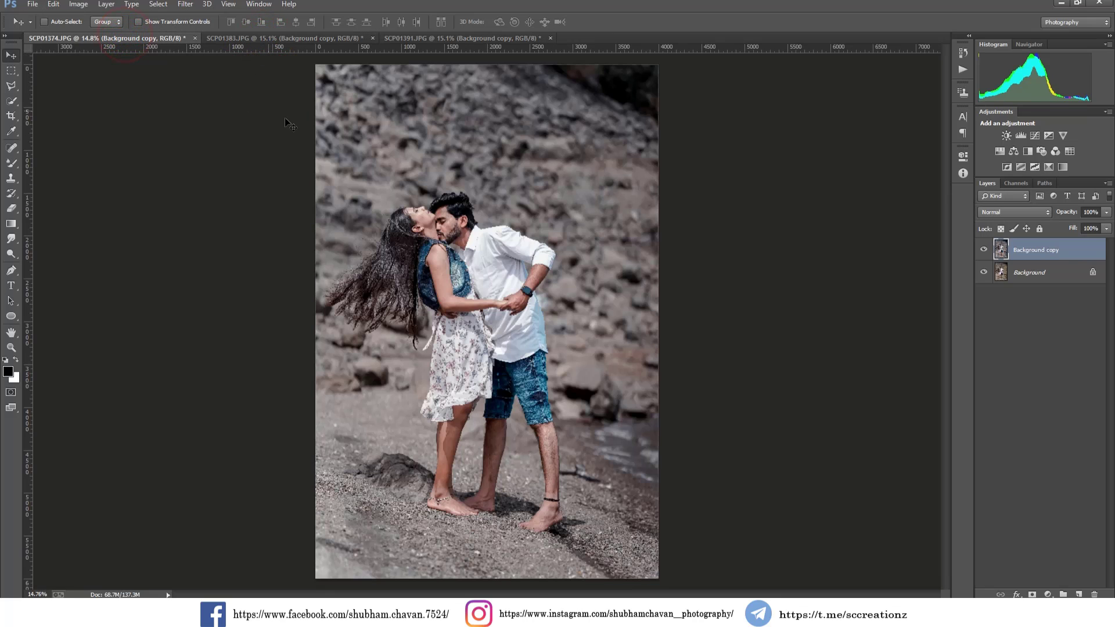